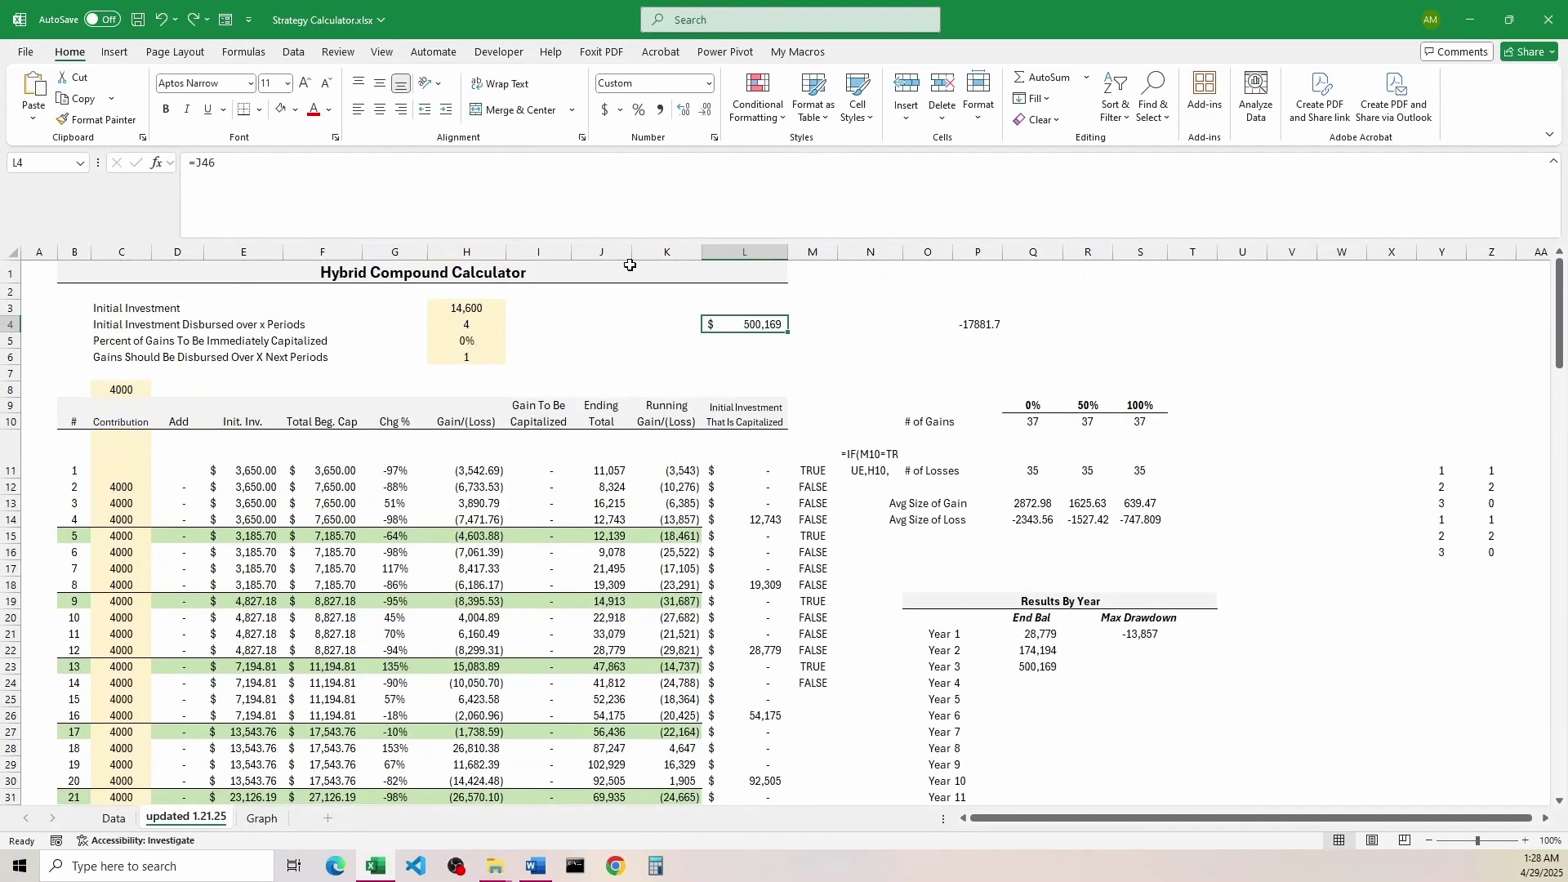
Step: Inspect the last Ending Total cell, J46, and the formula in L4 that refers to it
click(601, 253)
scroll(607, 448, down, 3)
scroll(608, 454, down, 5)
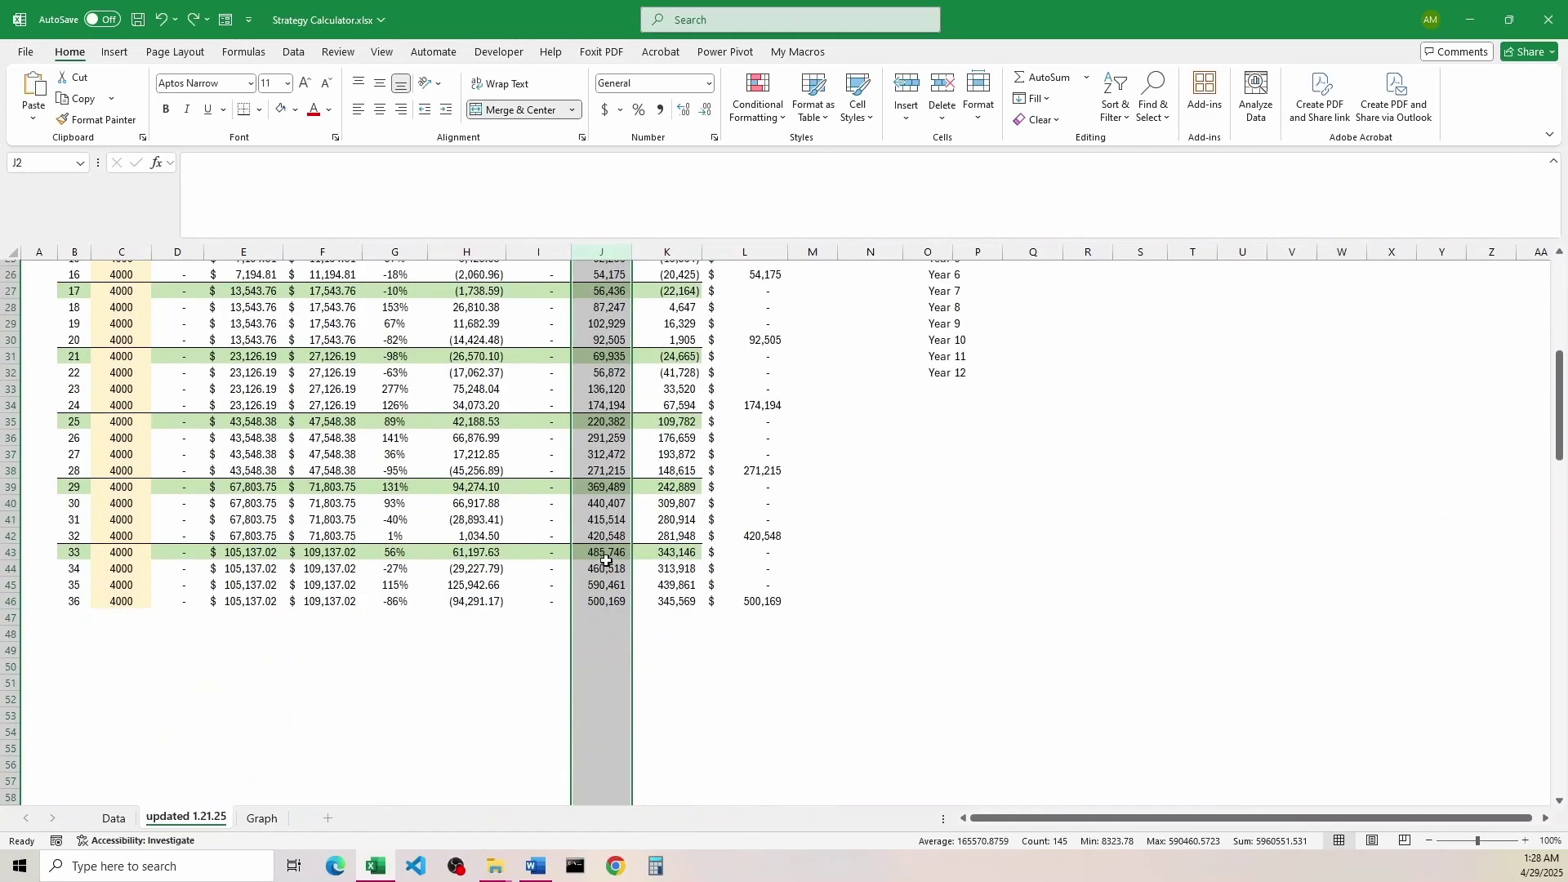
click(611, 602)
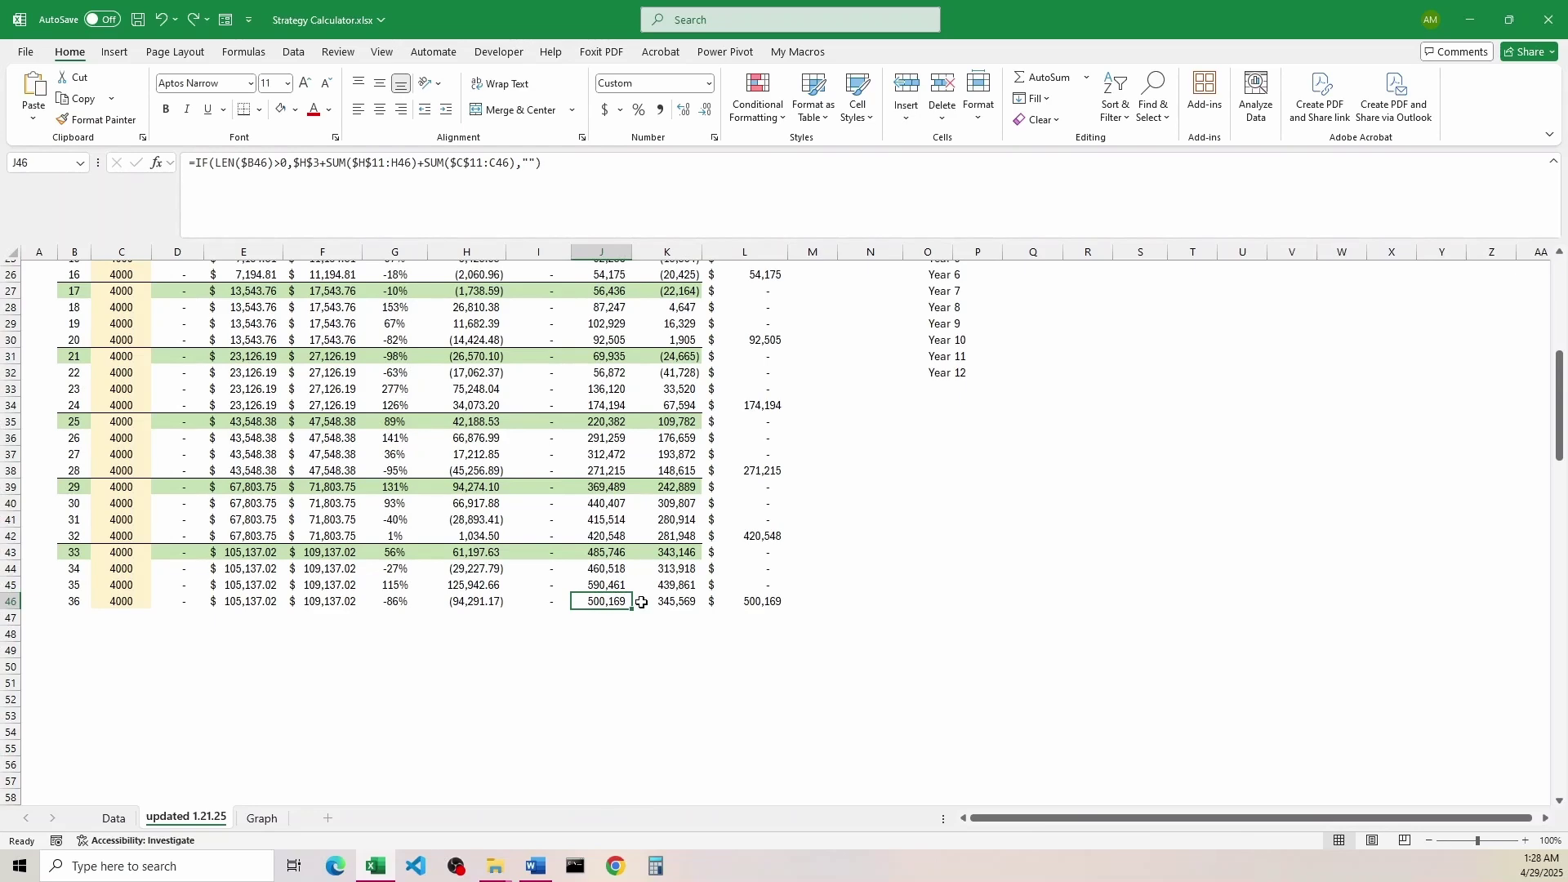
scroll(645, 602, up, 8)
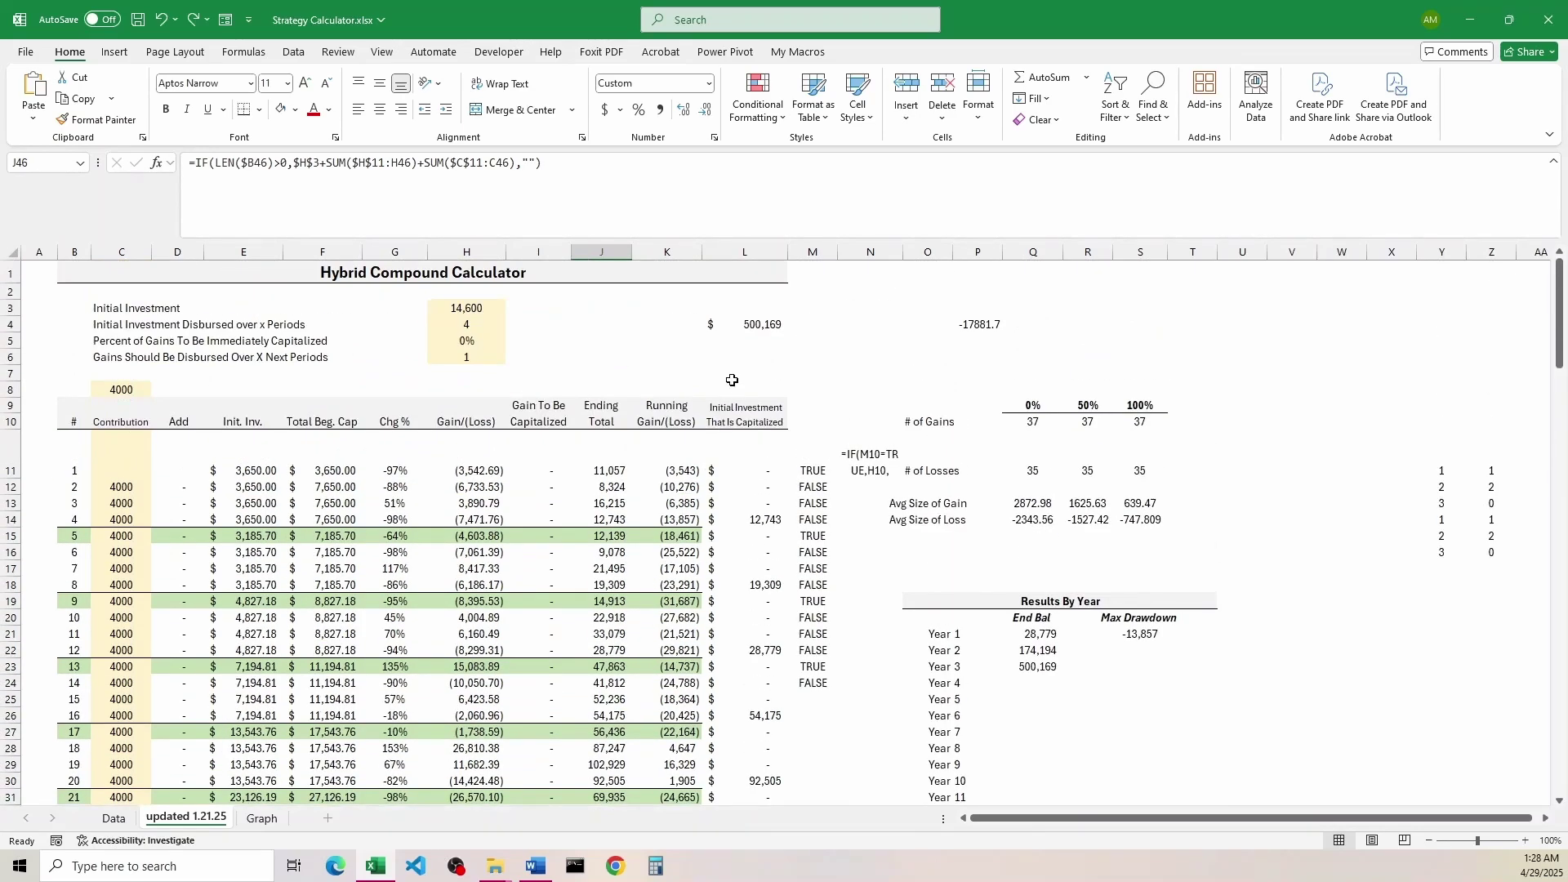
click(756, 325)
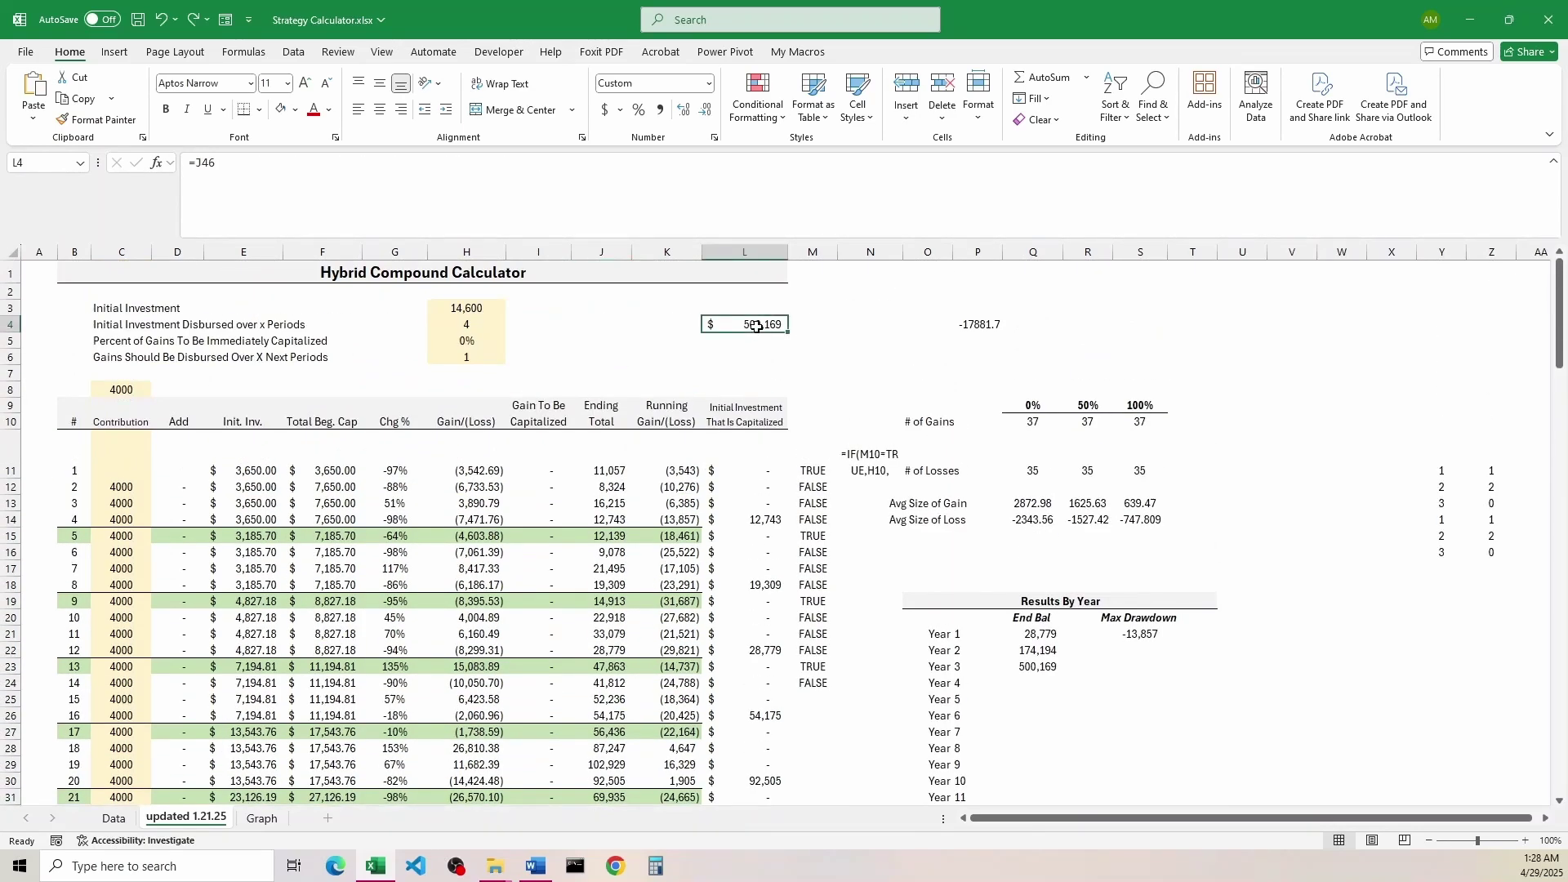
Step: Enter 50% as the Chg % for the next period, in cell G47
scroll(724, 354, down, 10)
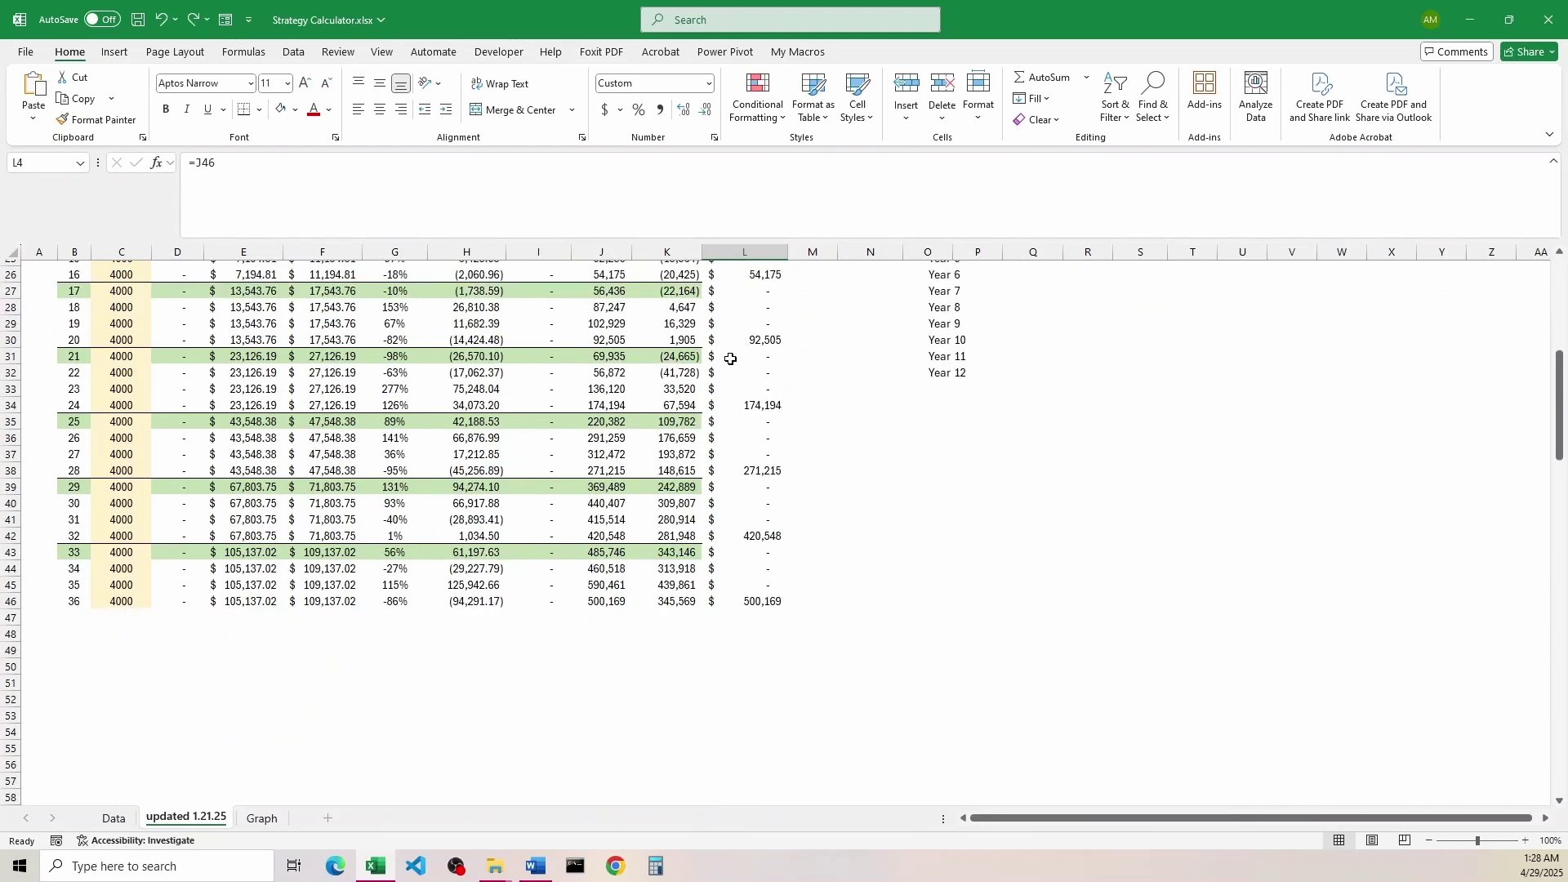
click(385, 520)
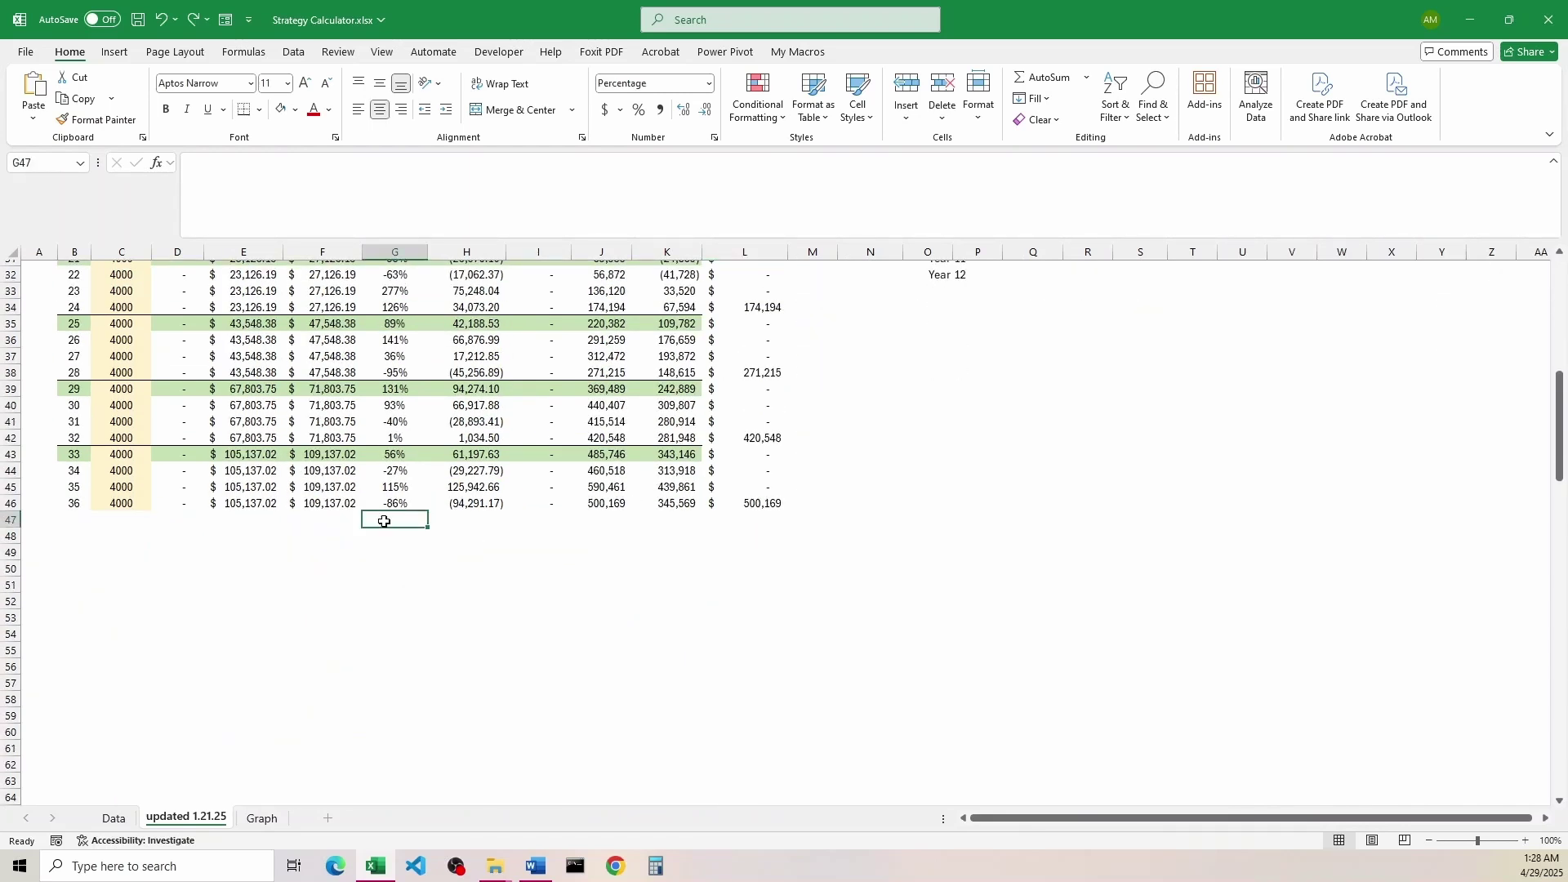
text(50)
key(Return)
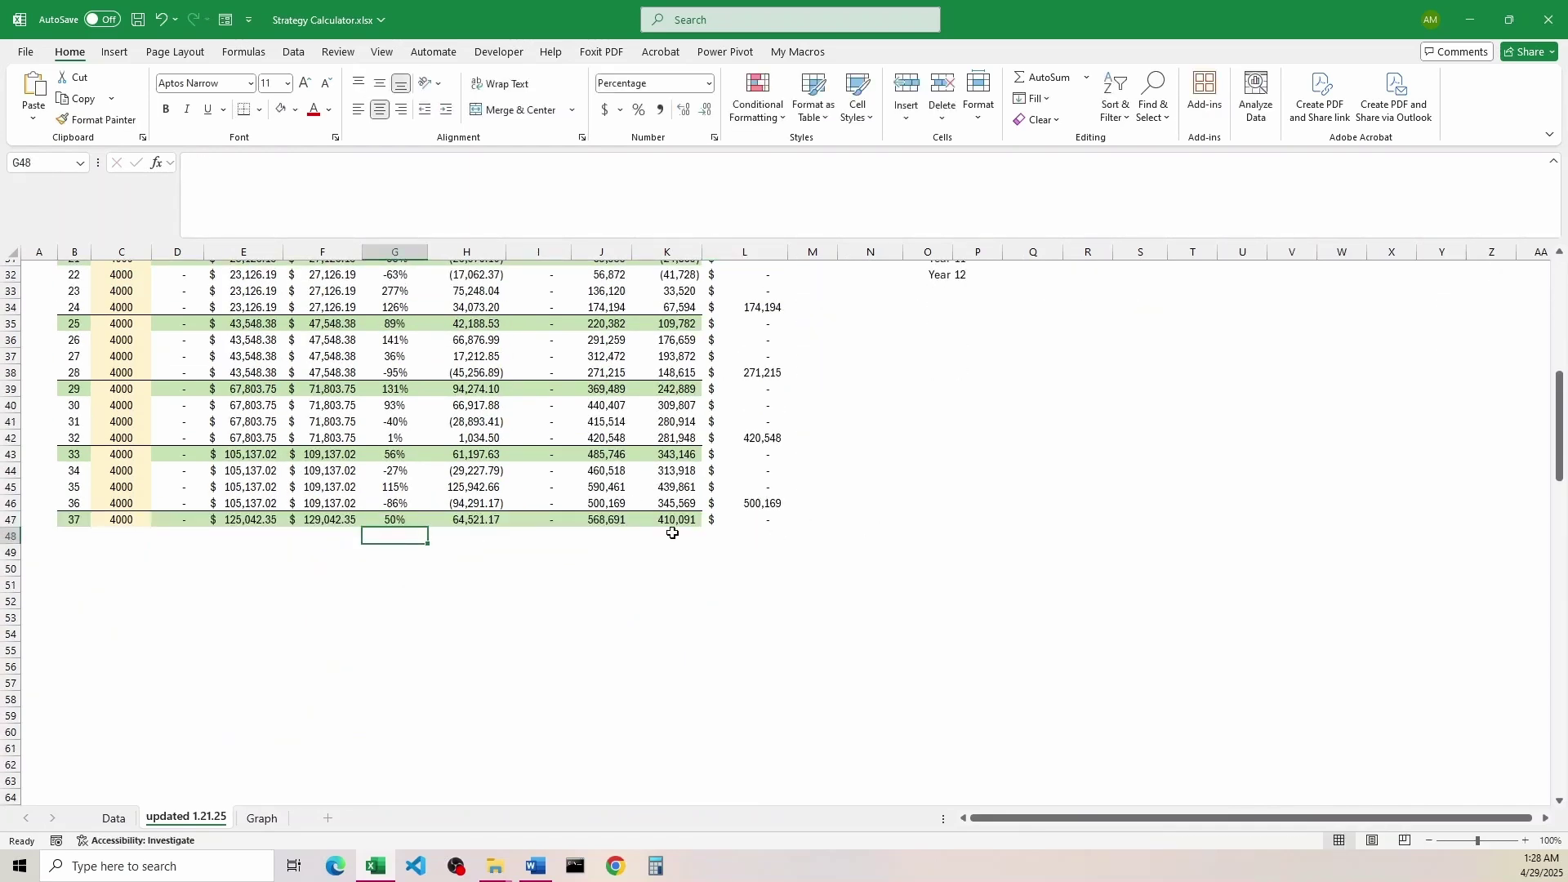
Step: Compare the newest Ending Total in J47 with the formula and value in L4
click(620, 520)
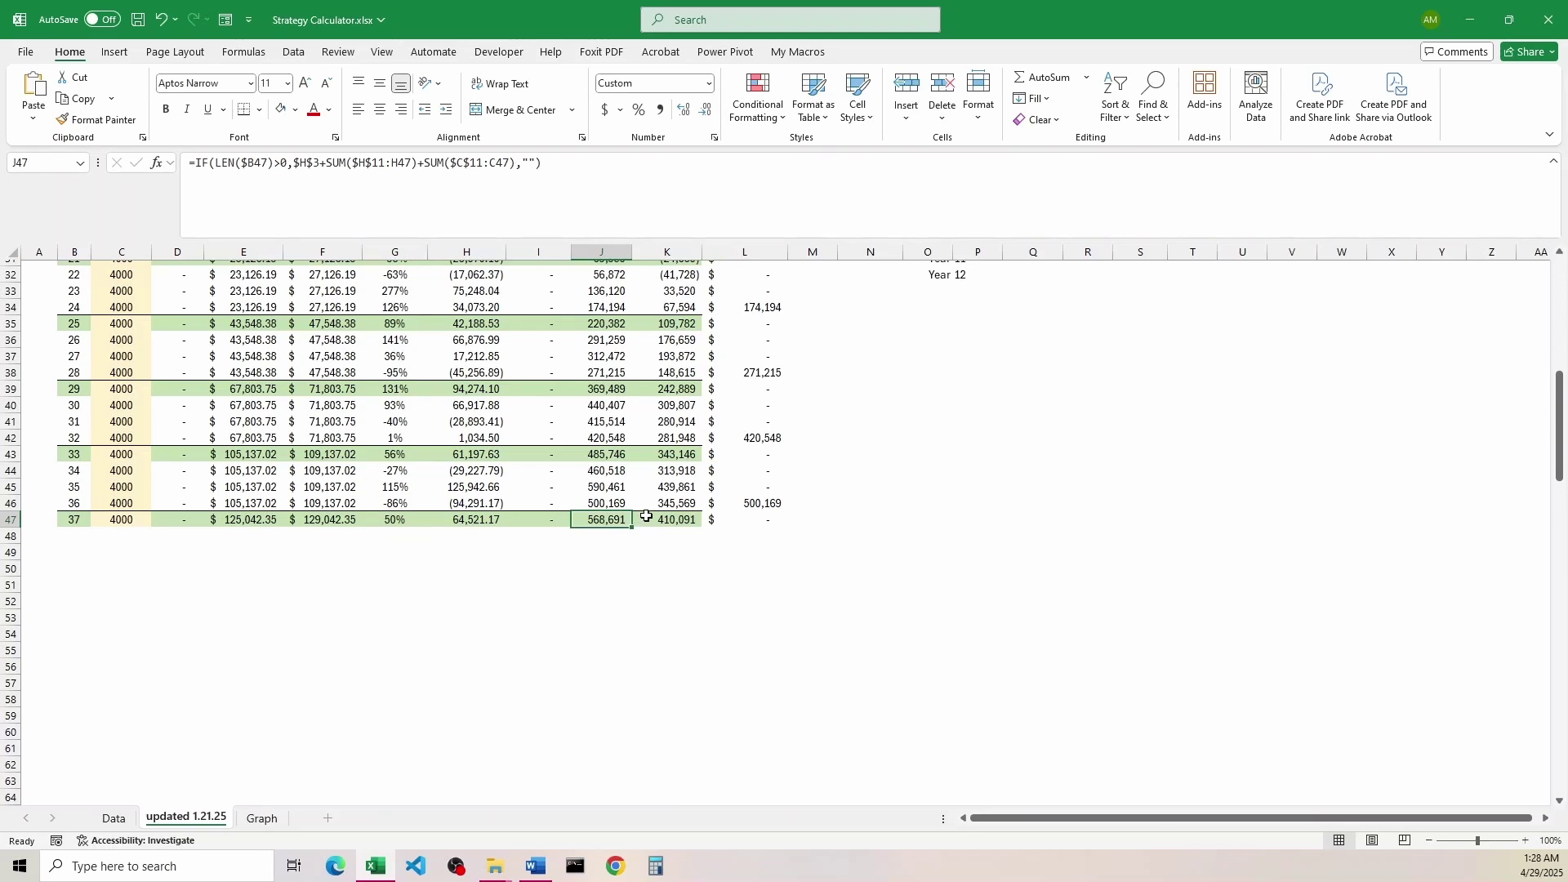
scroll(645, 521, up, 10)
click(768, 329)
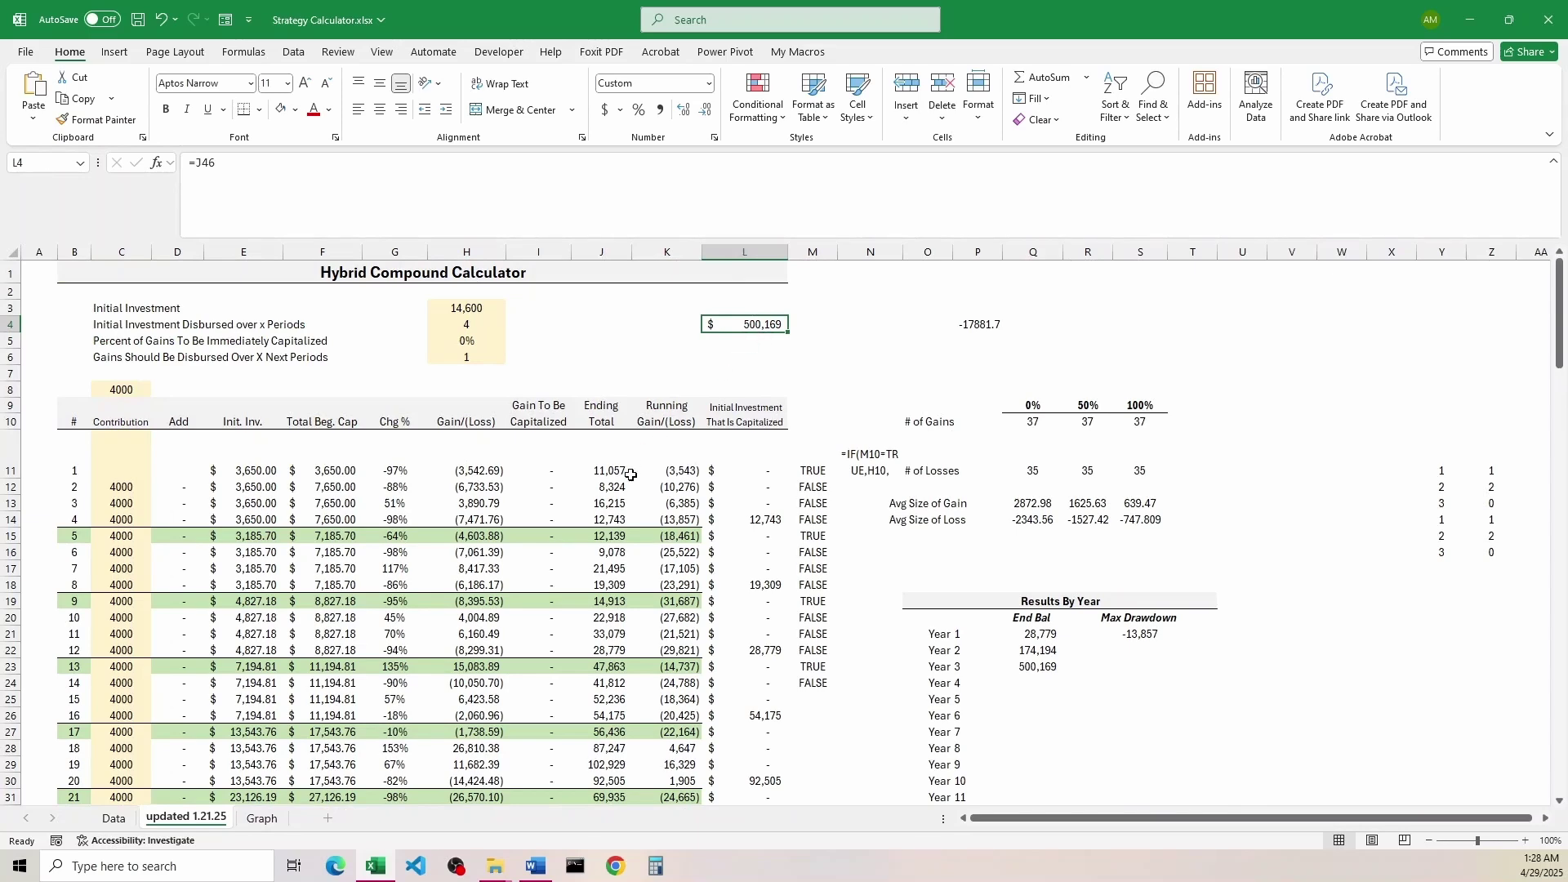
scroll(629, 478, down, 8)
click(605, 622)
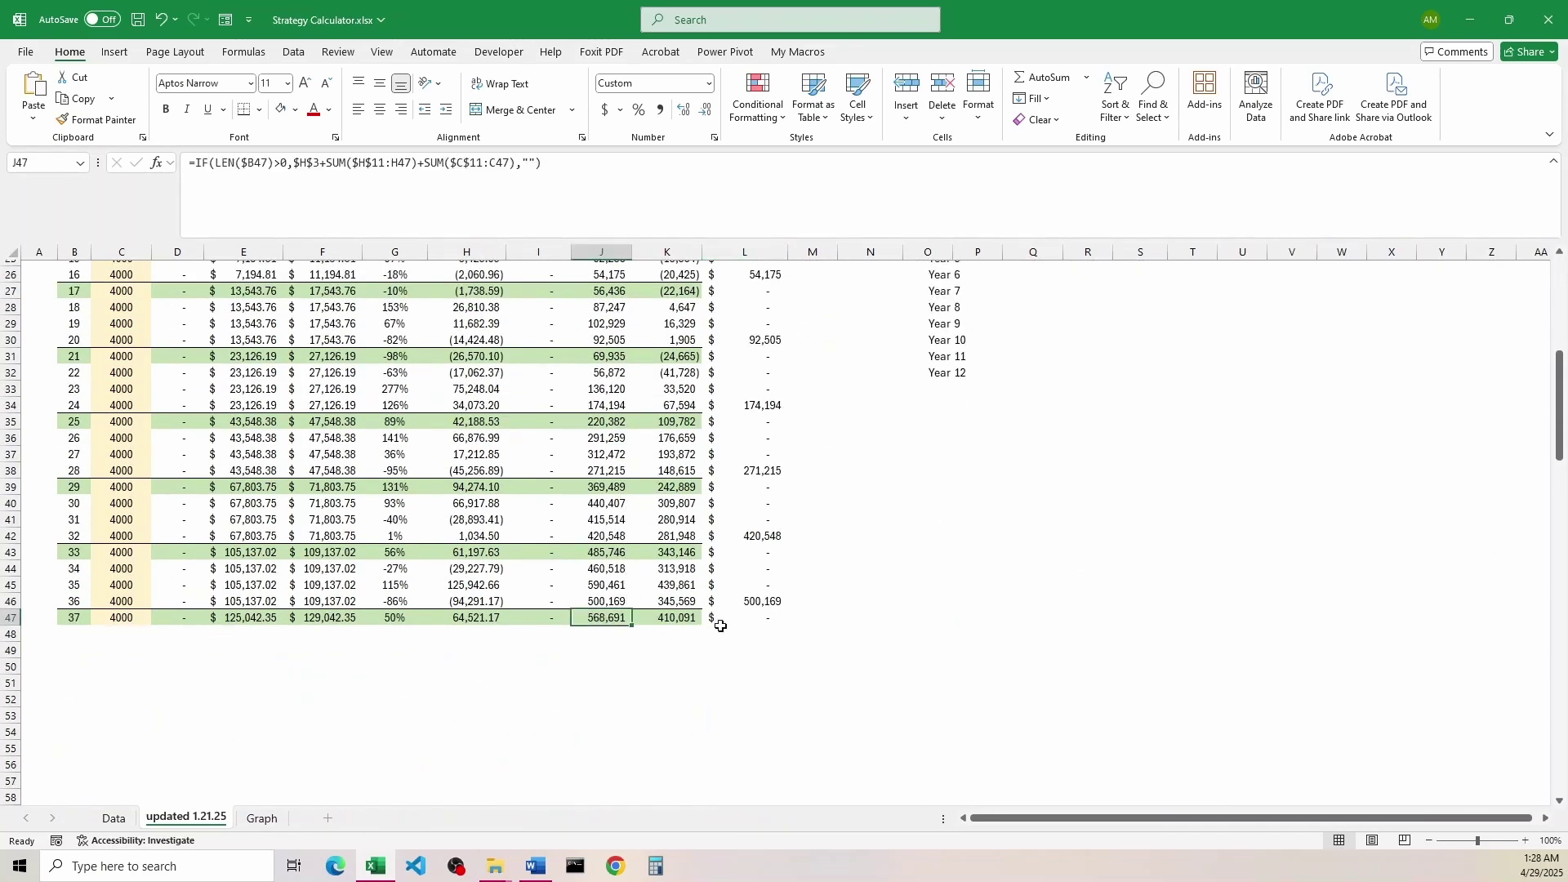
scroll(714, 588, up, 8)
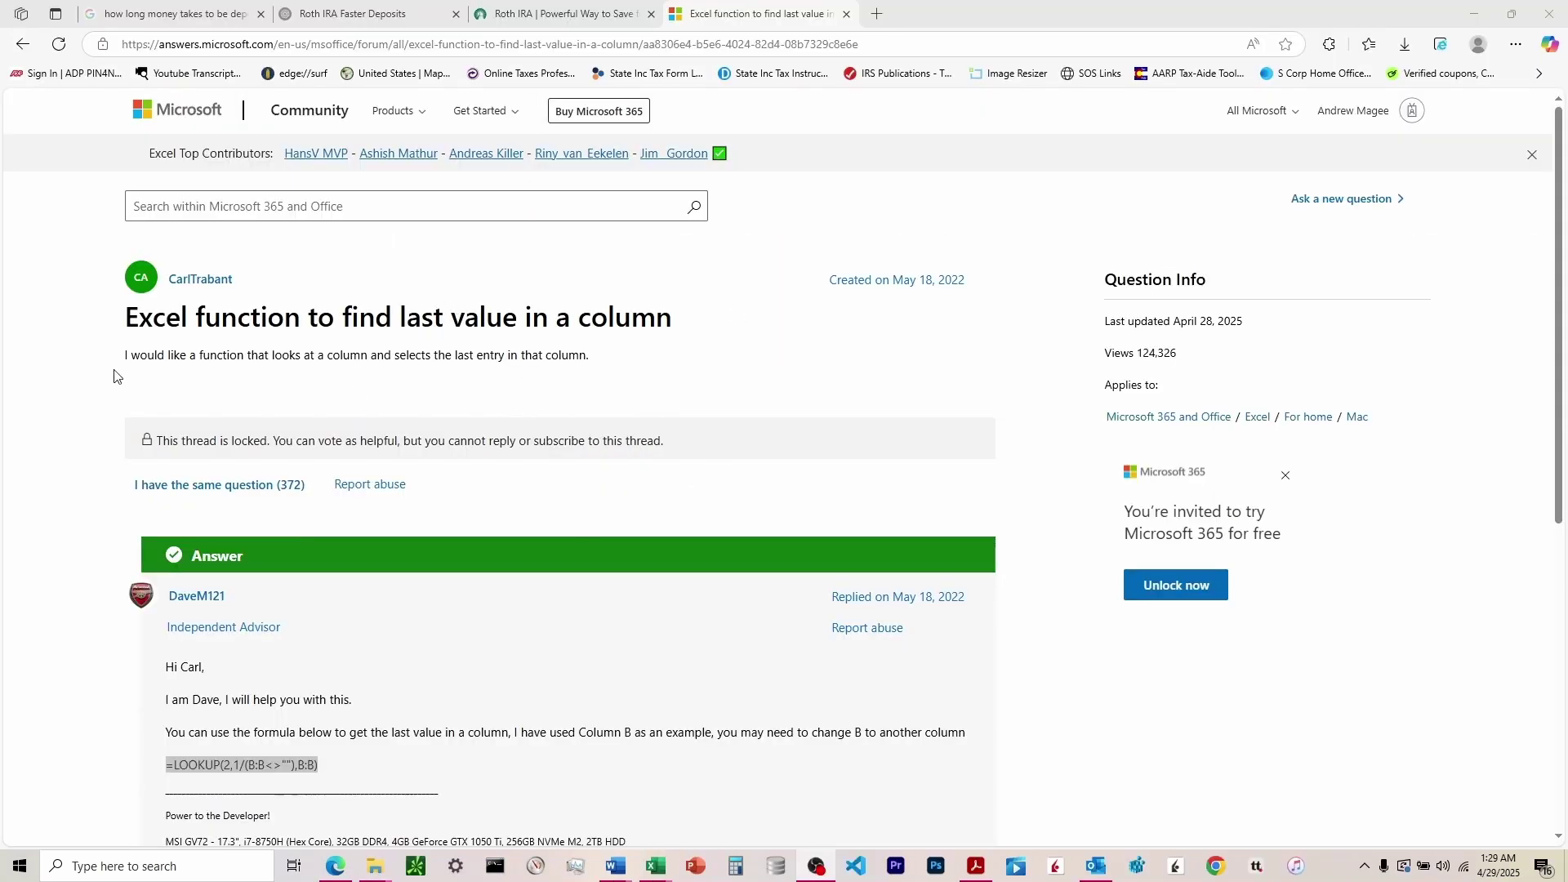
Step: Switch to the browser and copy the formula =LOOKUP(2,1/(B:B<>""),B:B) from the accepted forum answer
scroll(131, 400, down, 1)
click(340, 695)
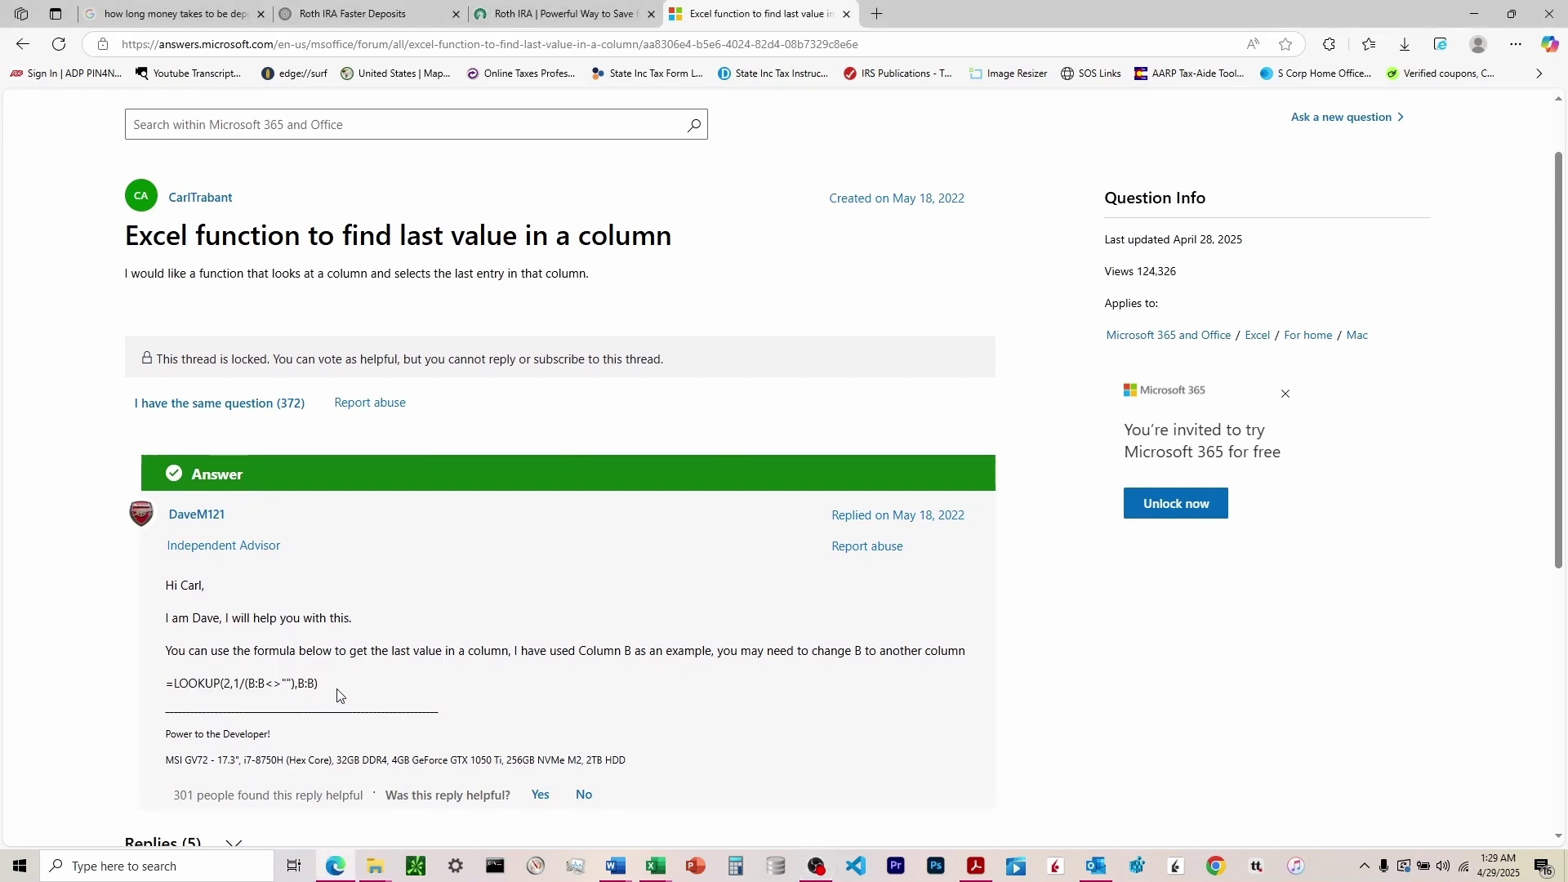
drag(341, 694, 160, 692)
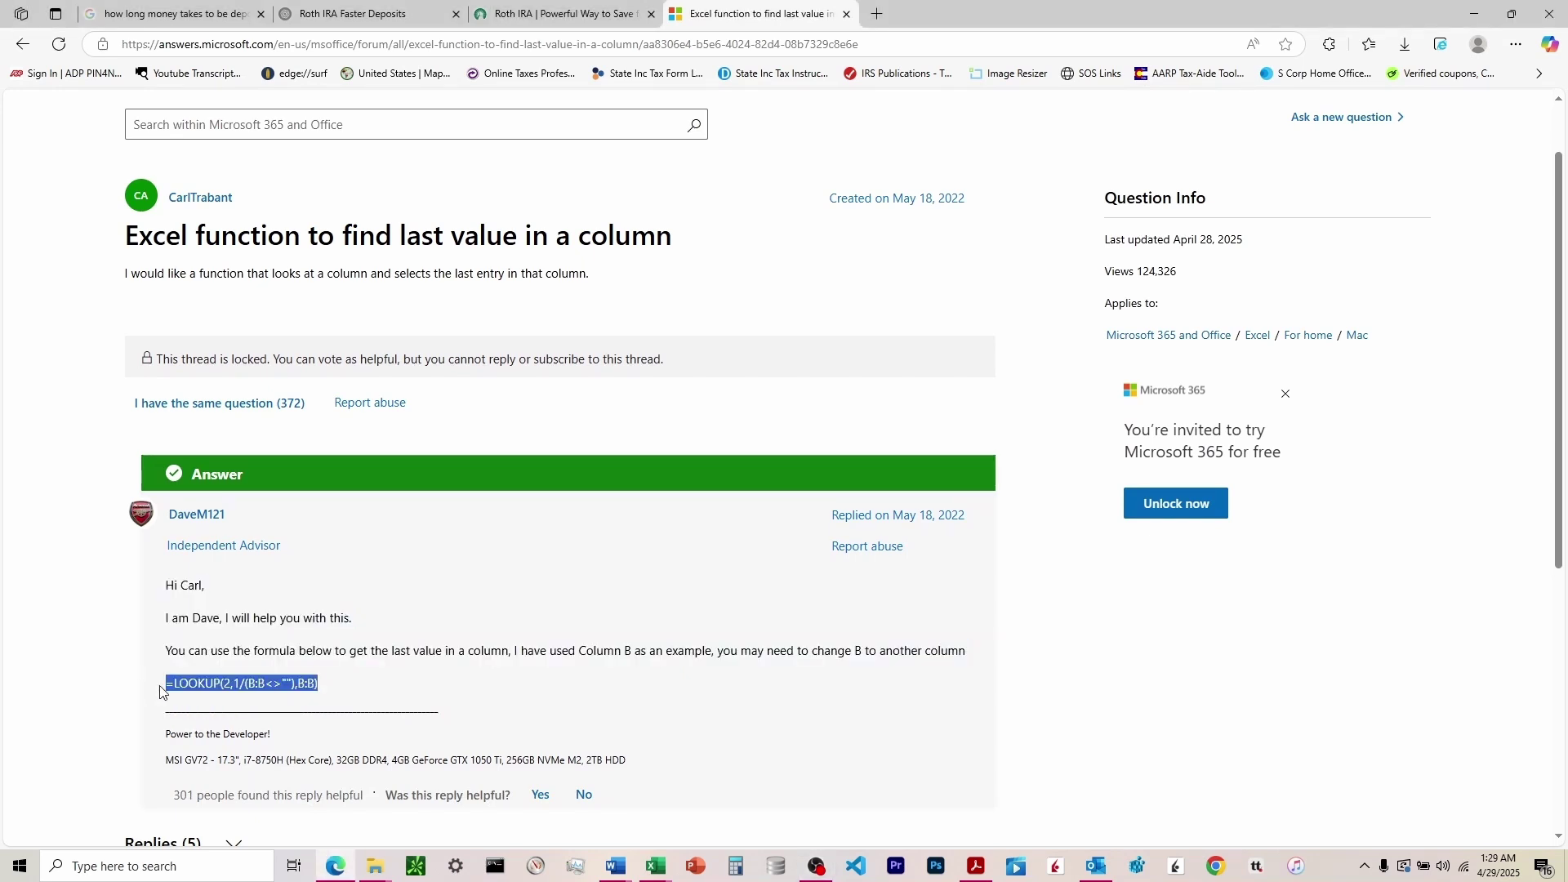
drag(338, 683, 160, 687)
key(ctrl+c)
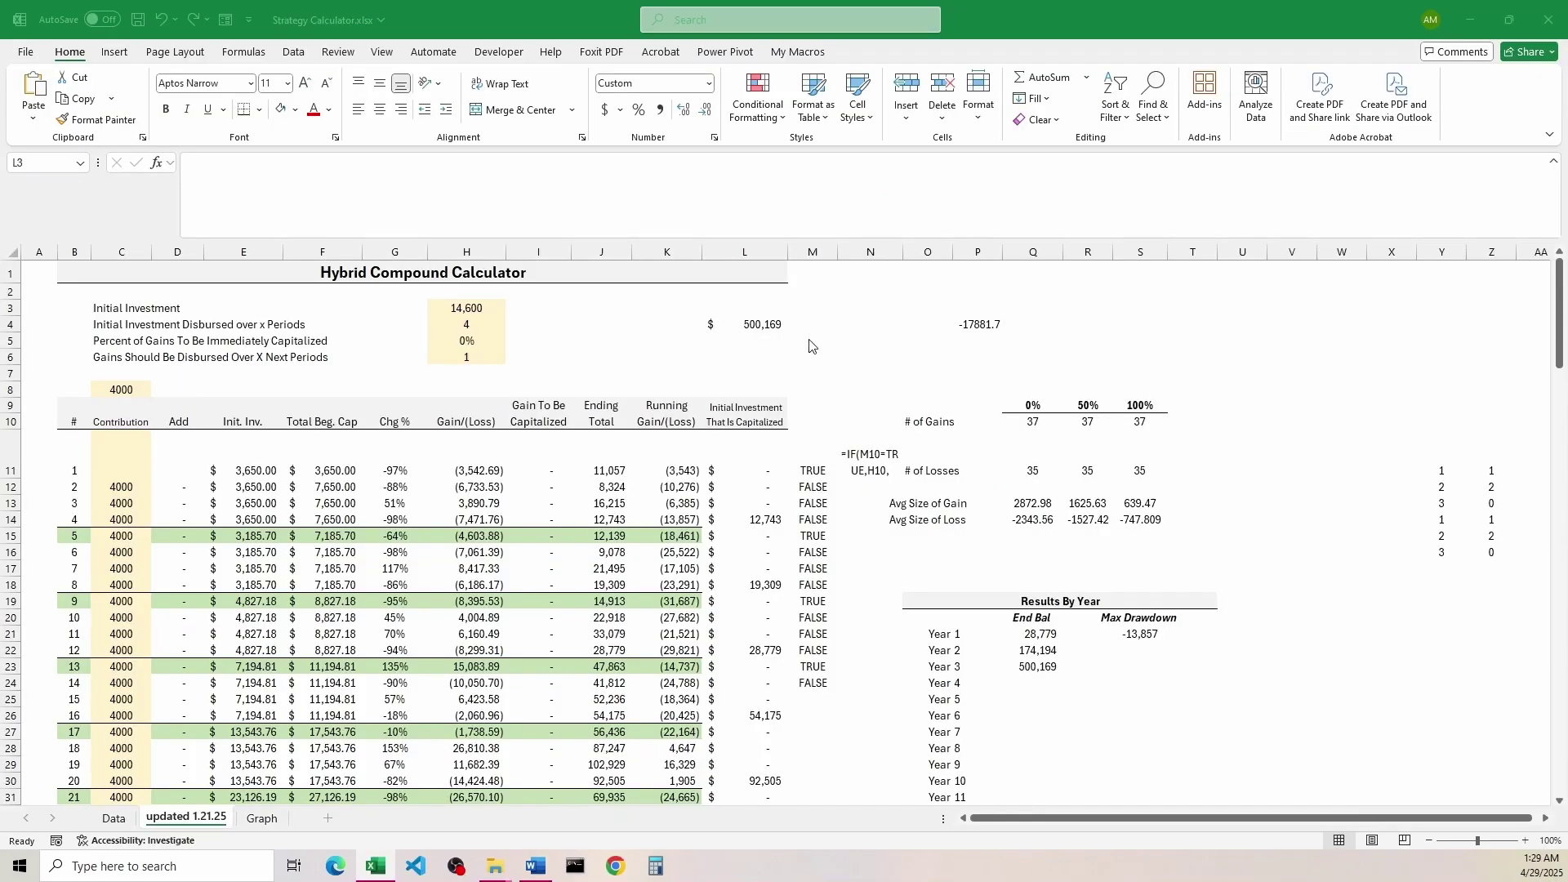
Step: Replace L4's formula in the workbook with the copied LOOKUP, repointing both column references to give =LOOKUP(2,1/(J:J<>""),J:J)
click(760, 324)
click(277, 196)
key(ctrl+a)
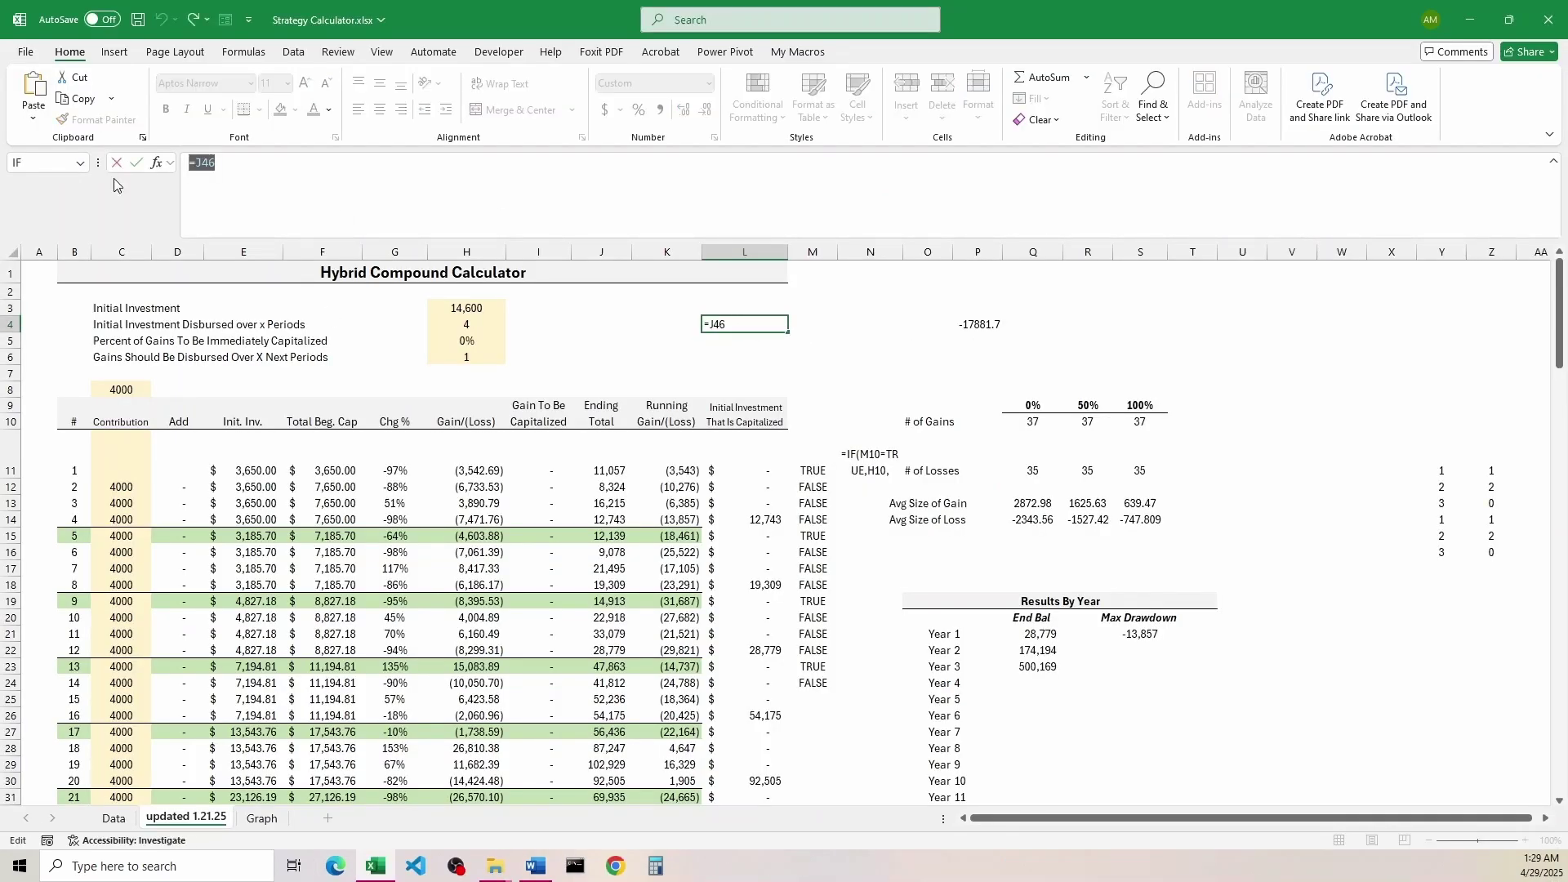
key(ctrl+v)
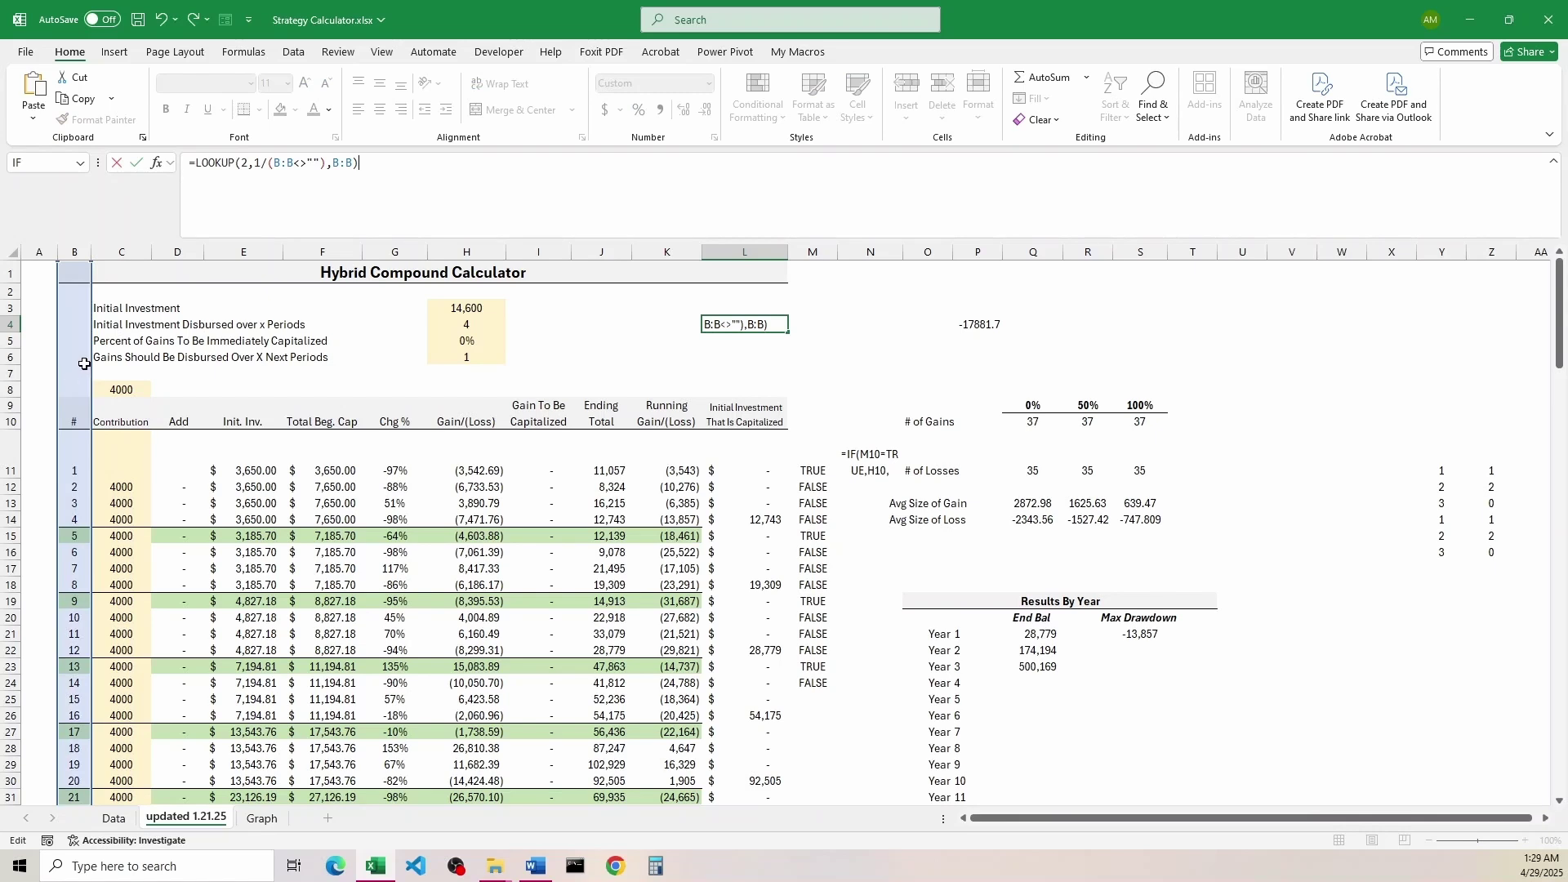
drag(92, 358, 618, 340)
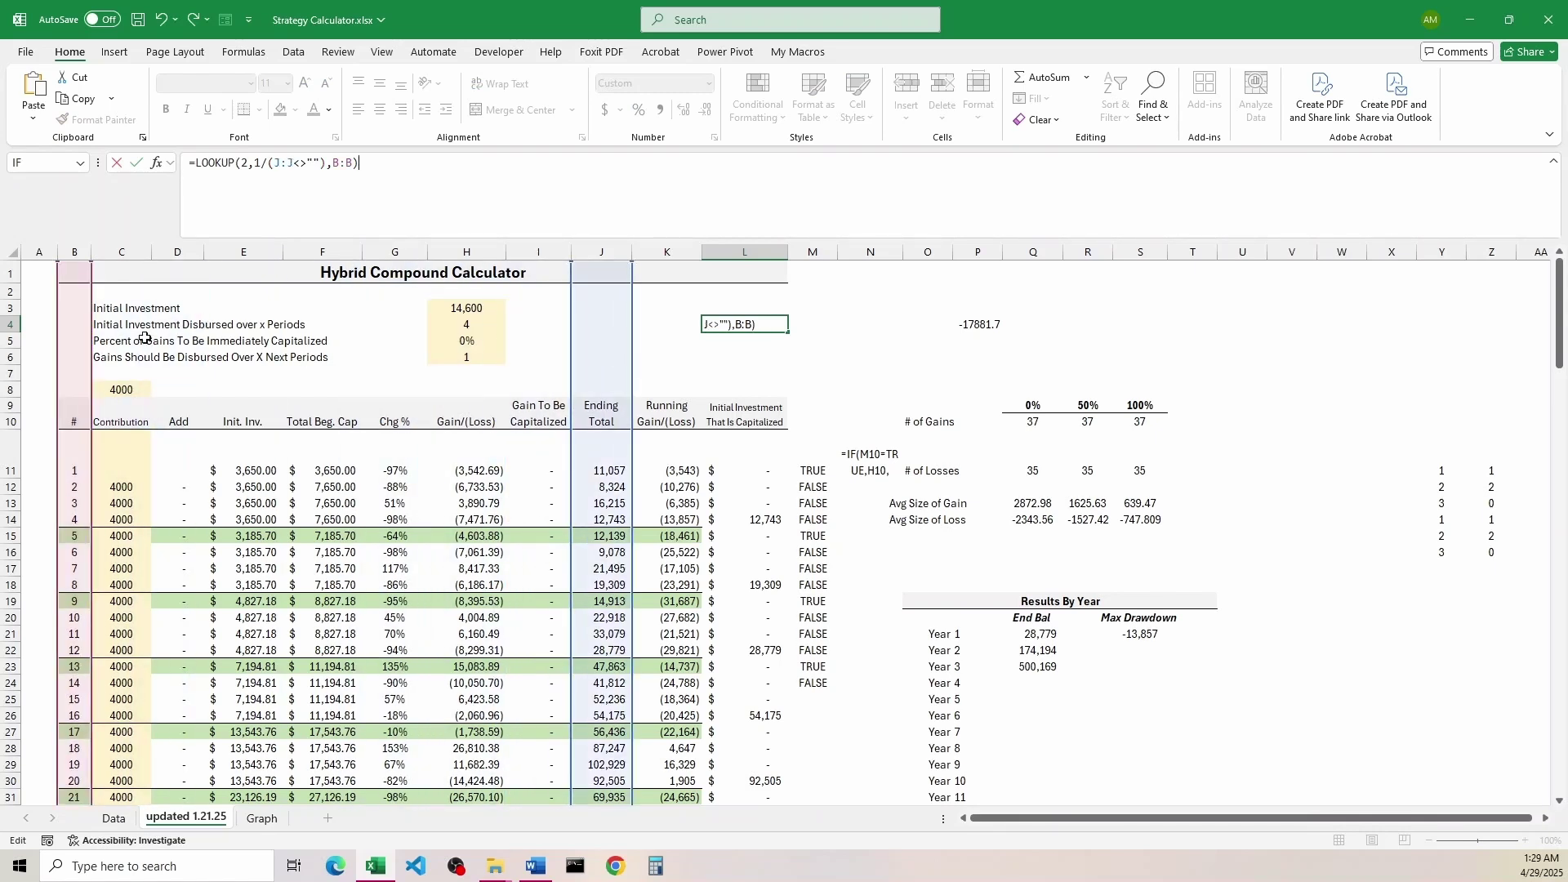
drag(90, 356, 616, 347)
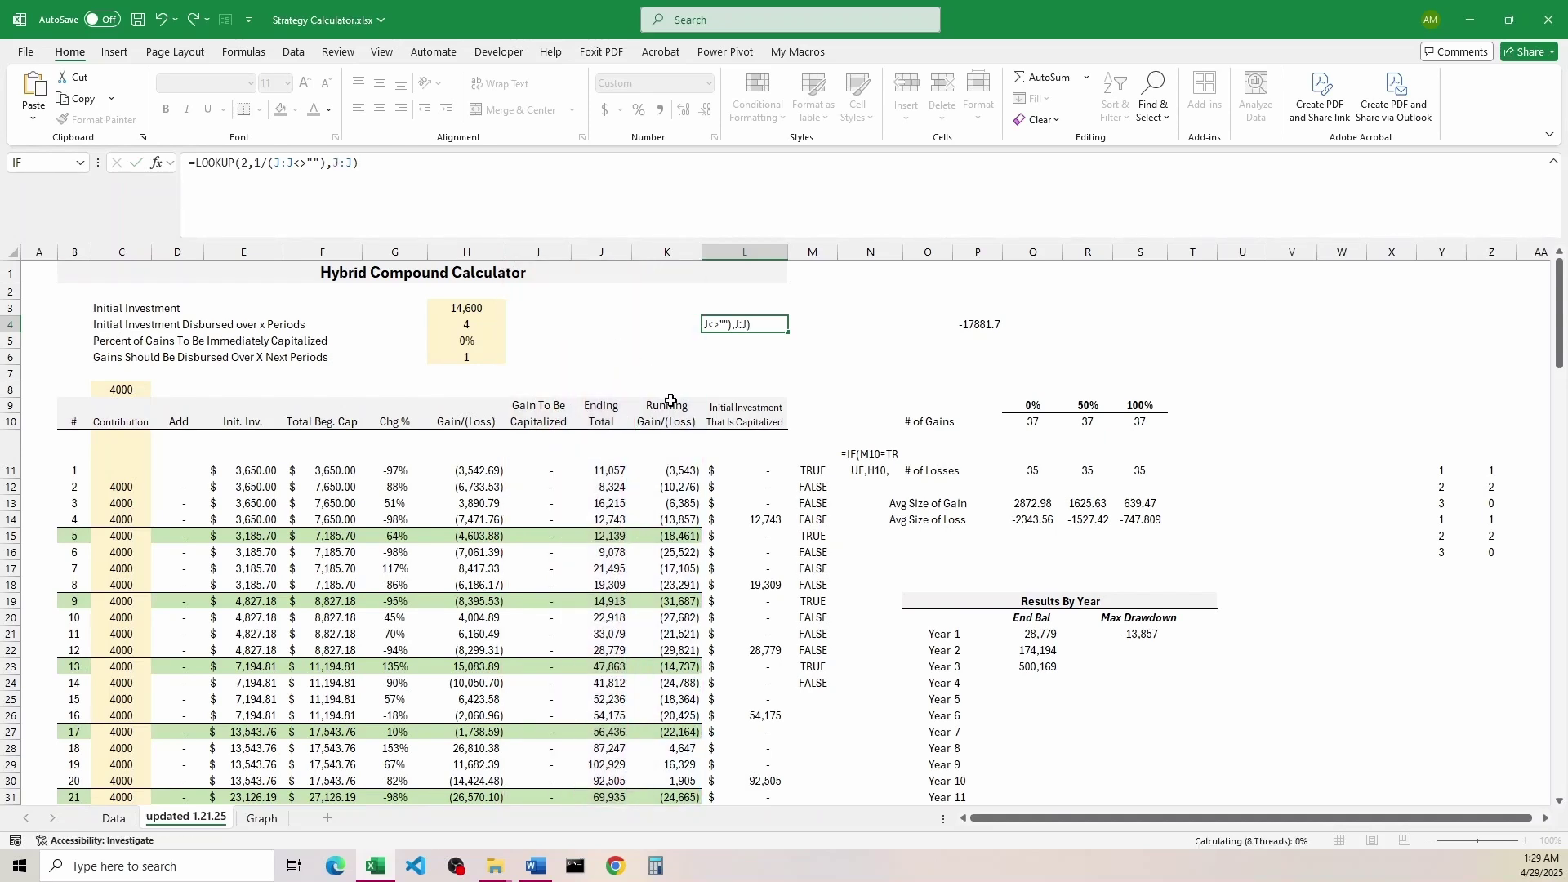
key(Return)
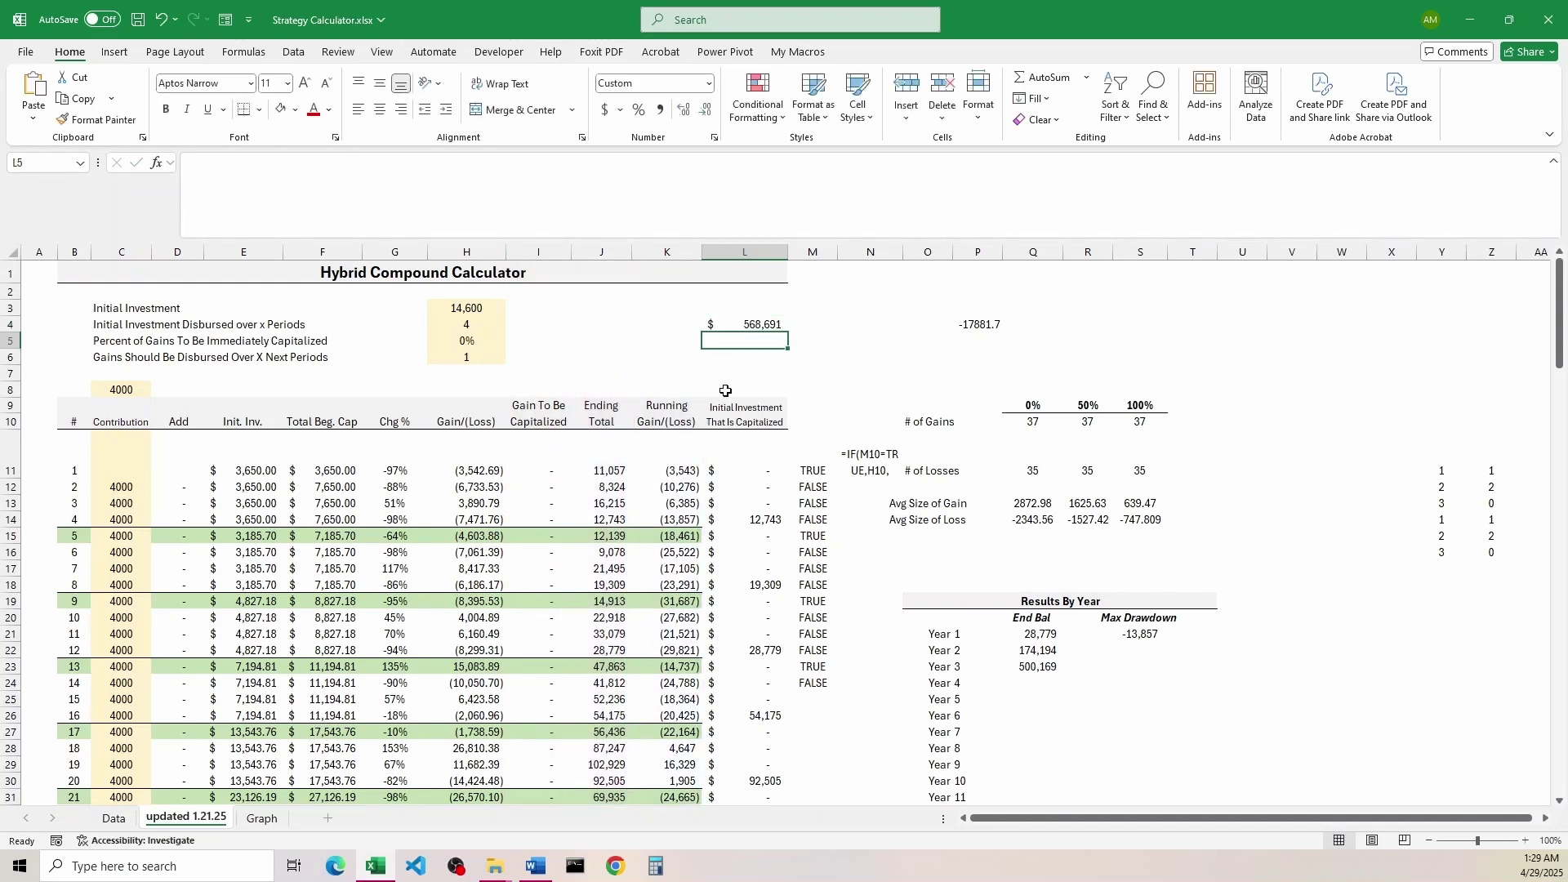
Step: Review which column the LOOKUP formula in L4 refers to, leaving the formula as it is
double_click(758, 320)
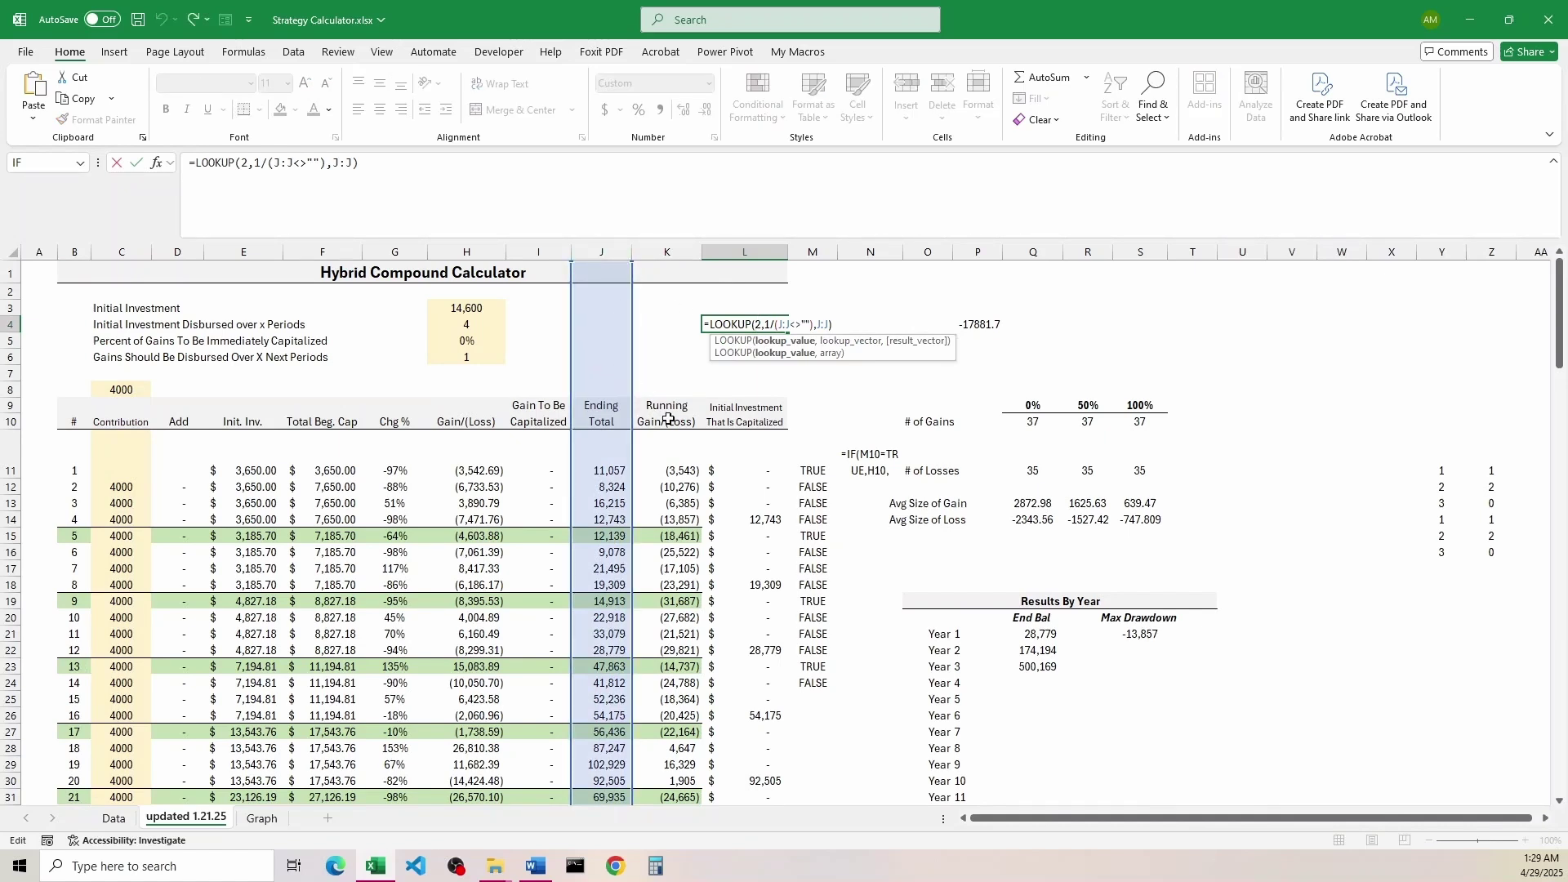
key(Escape)
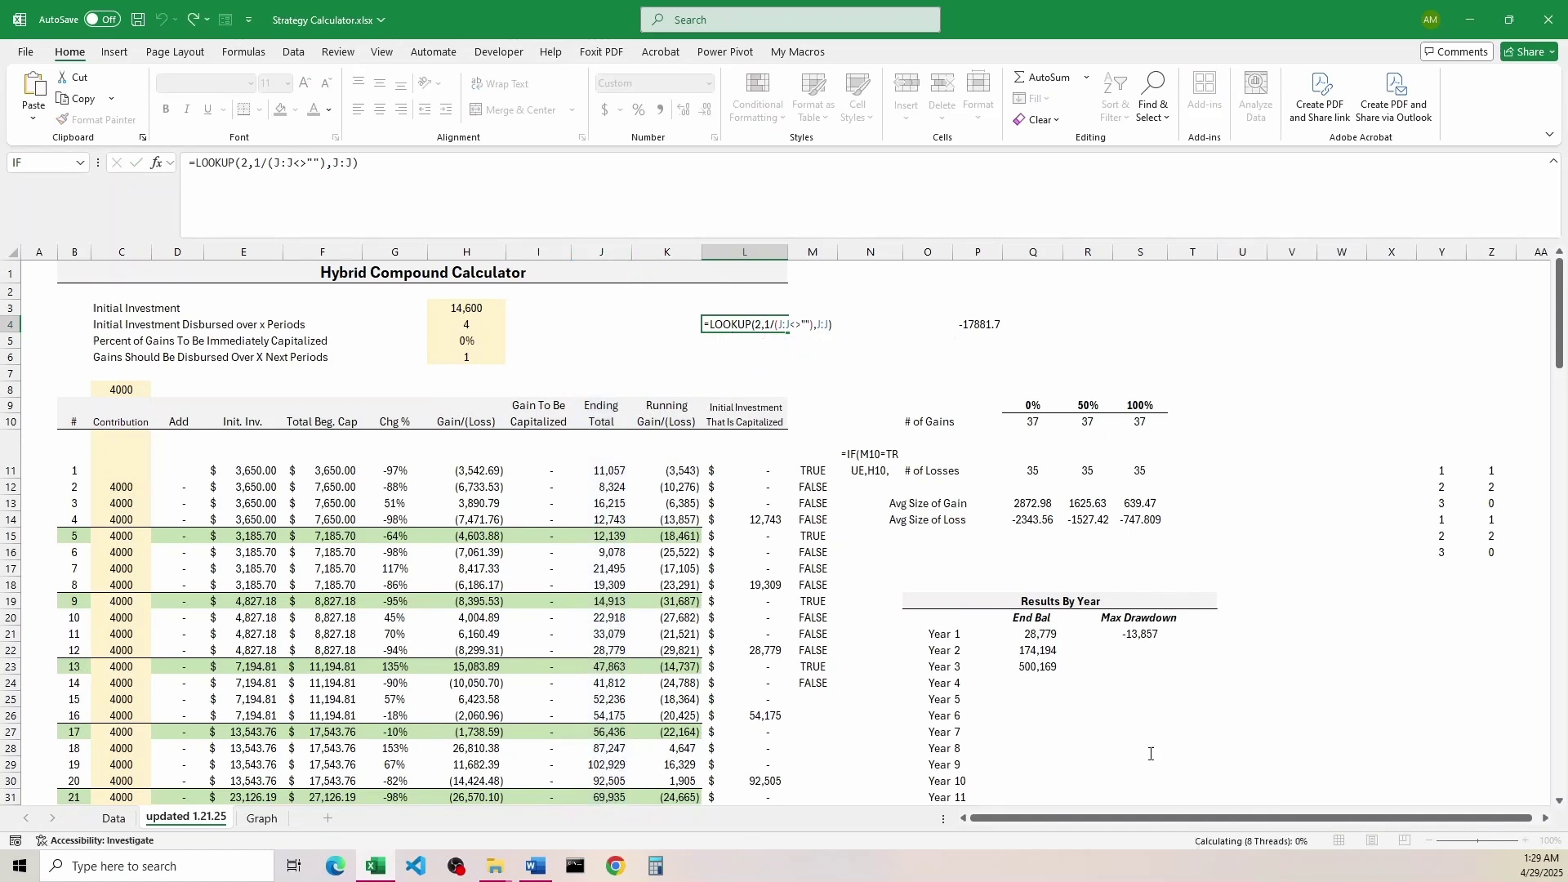
key(Return)
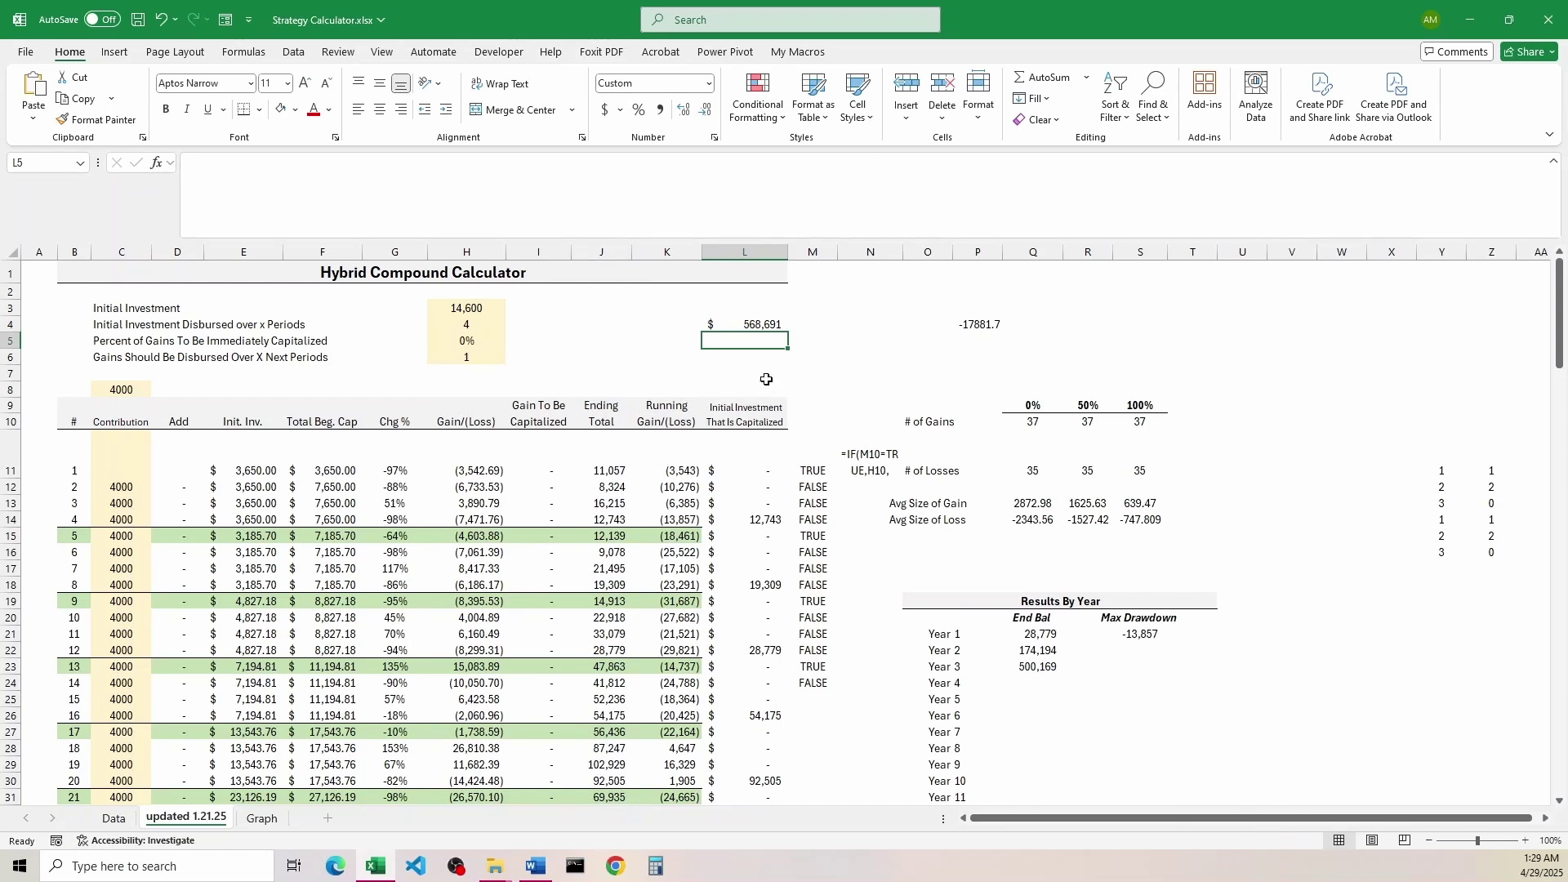
Step: Limit the lookup vector in L4's LOOKUP formula to the range J9:J5000
click(731, 322)
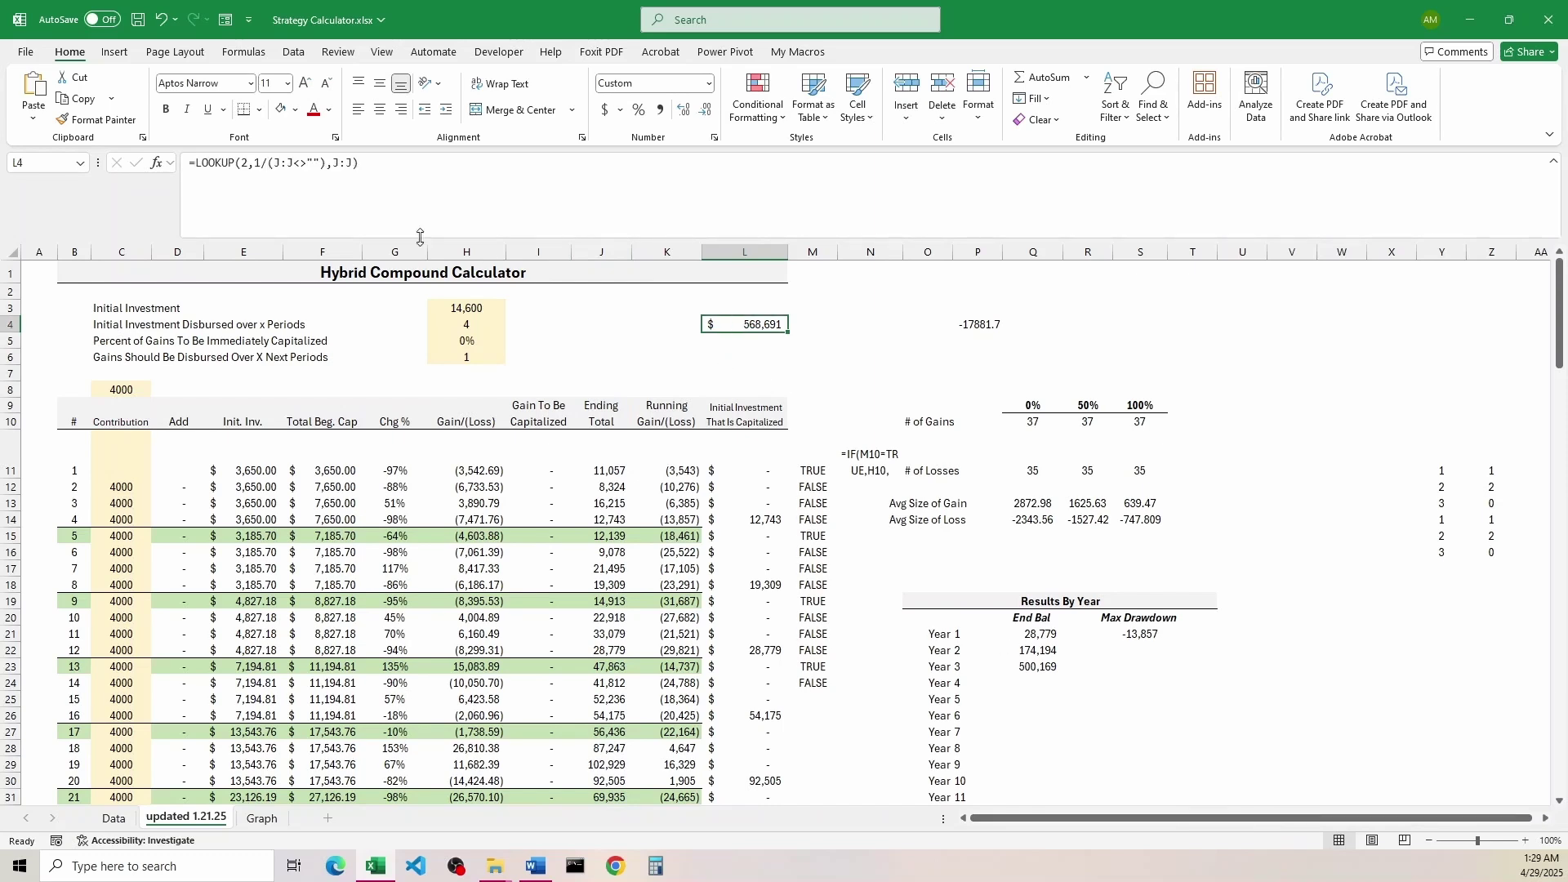
click(295, 166)
key(BackSpace)
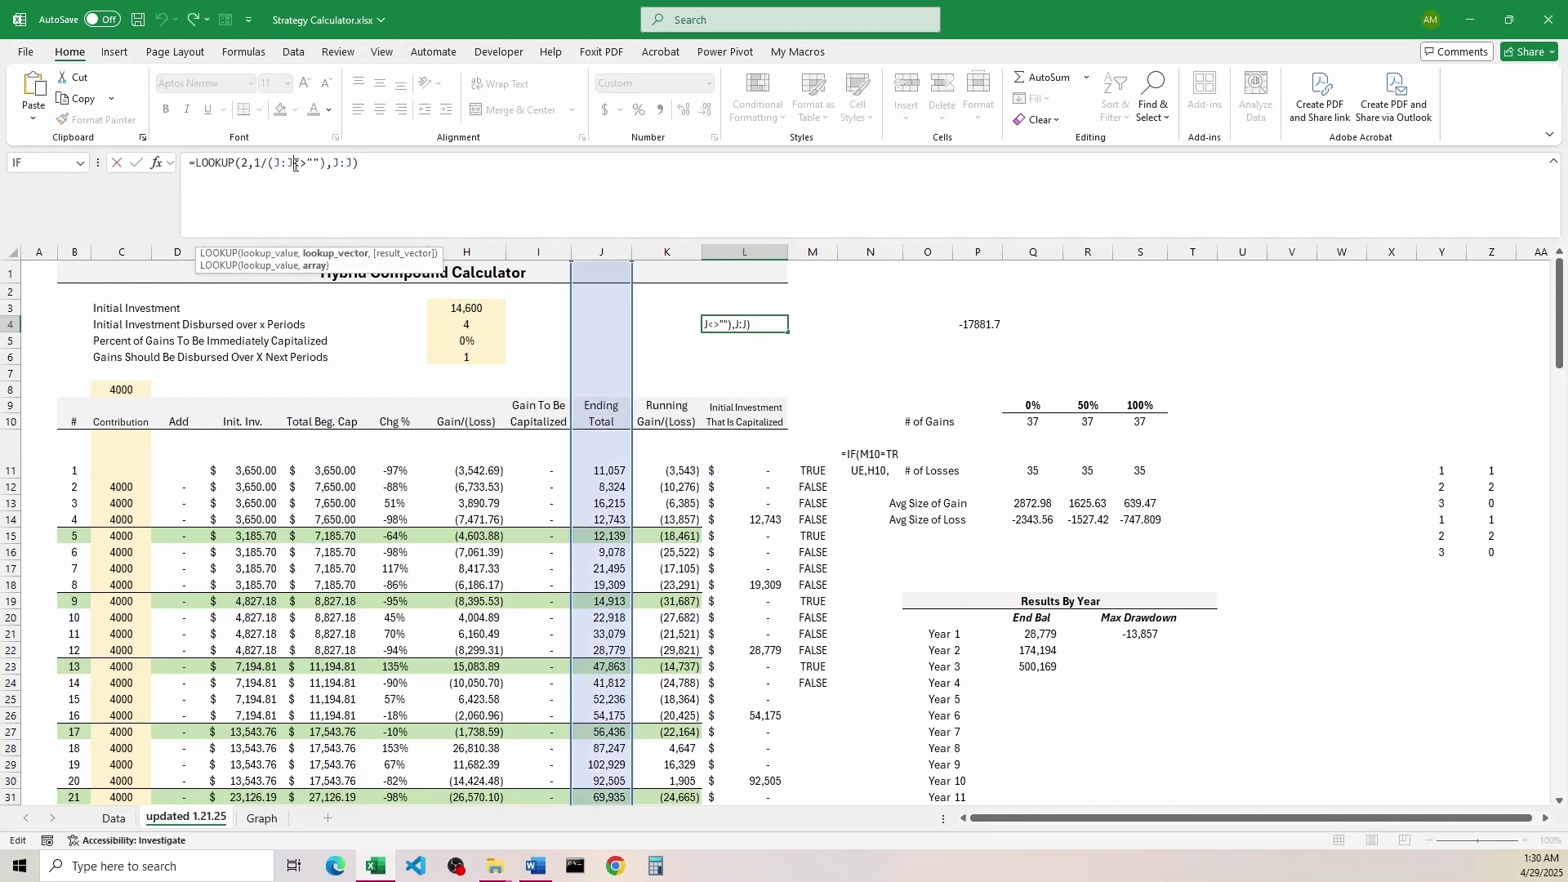
key(BackSpace)
key(BackSpace)
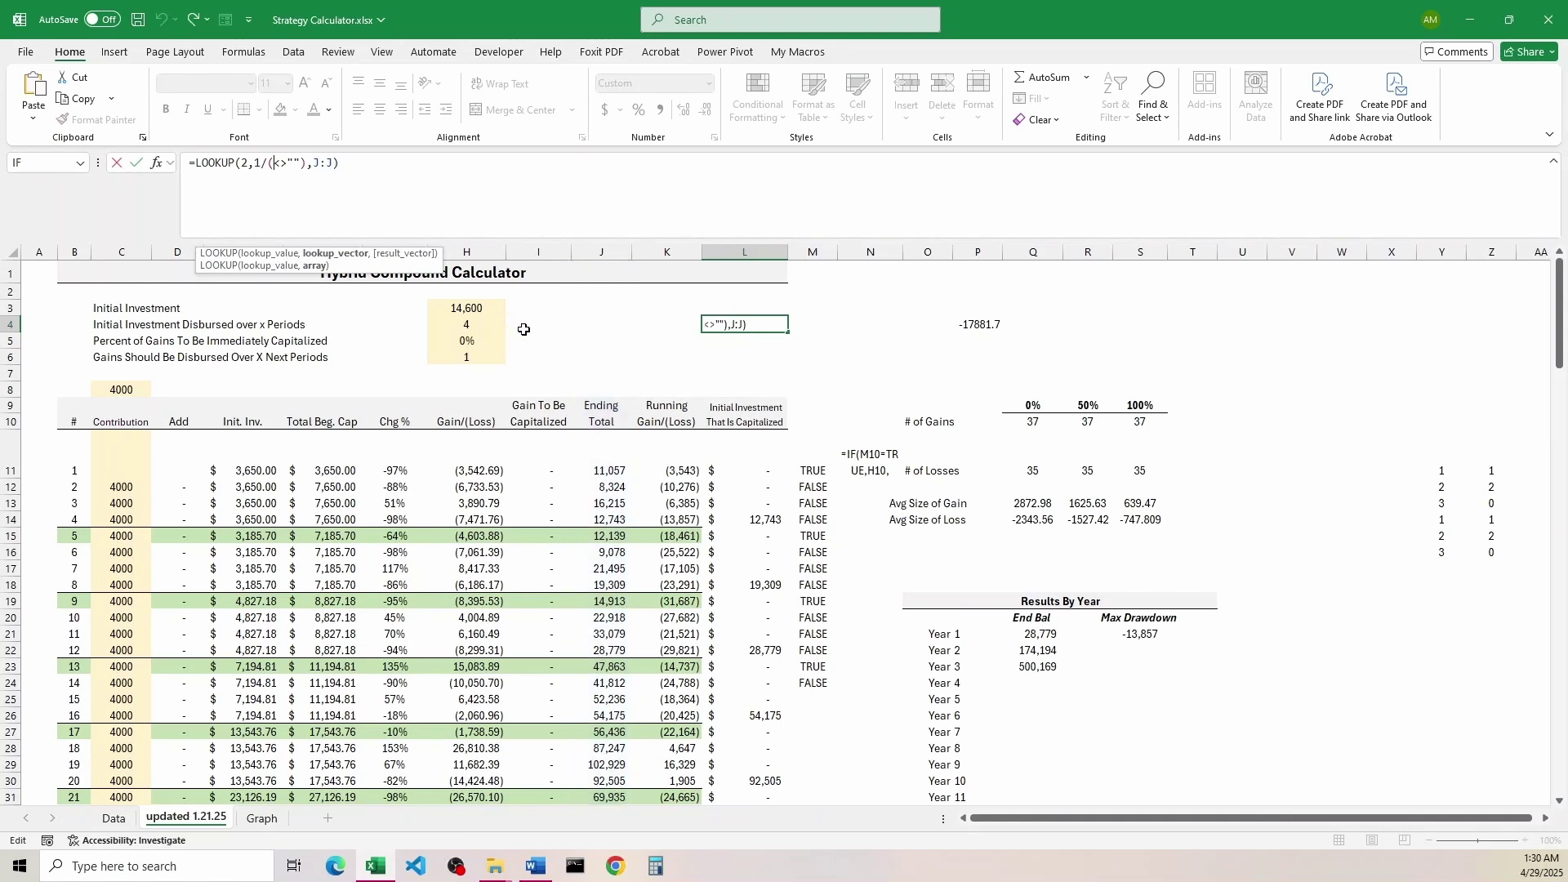
click(607, 418)
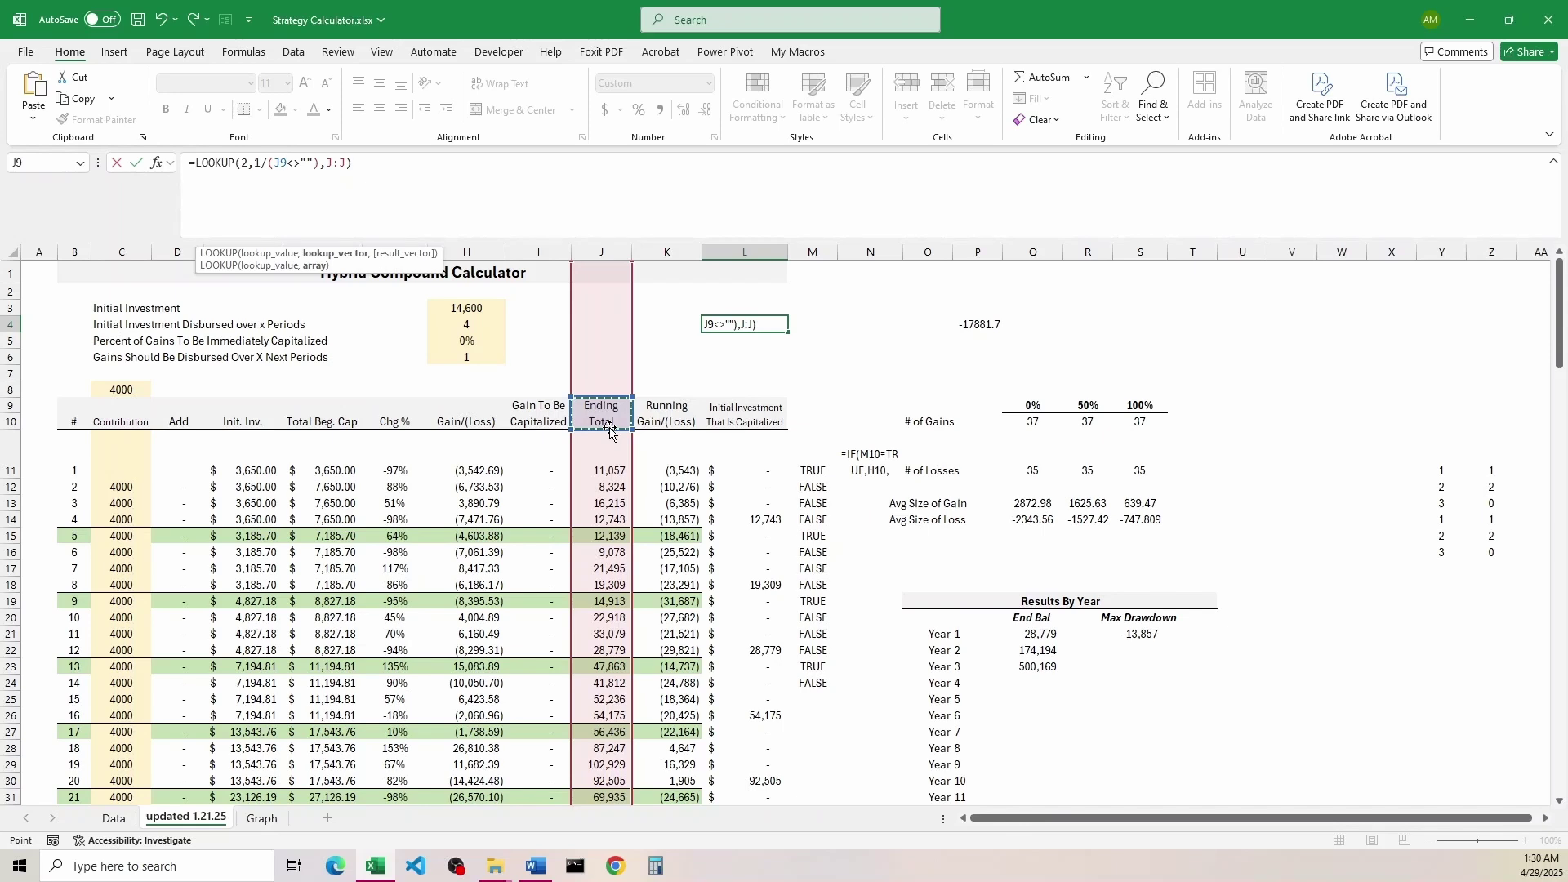
text(:J9J)
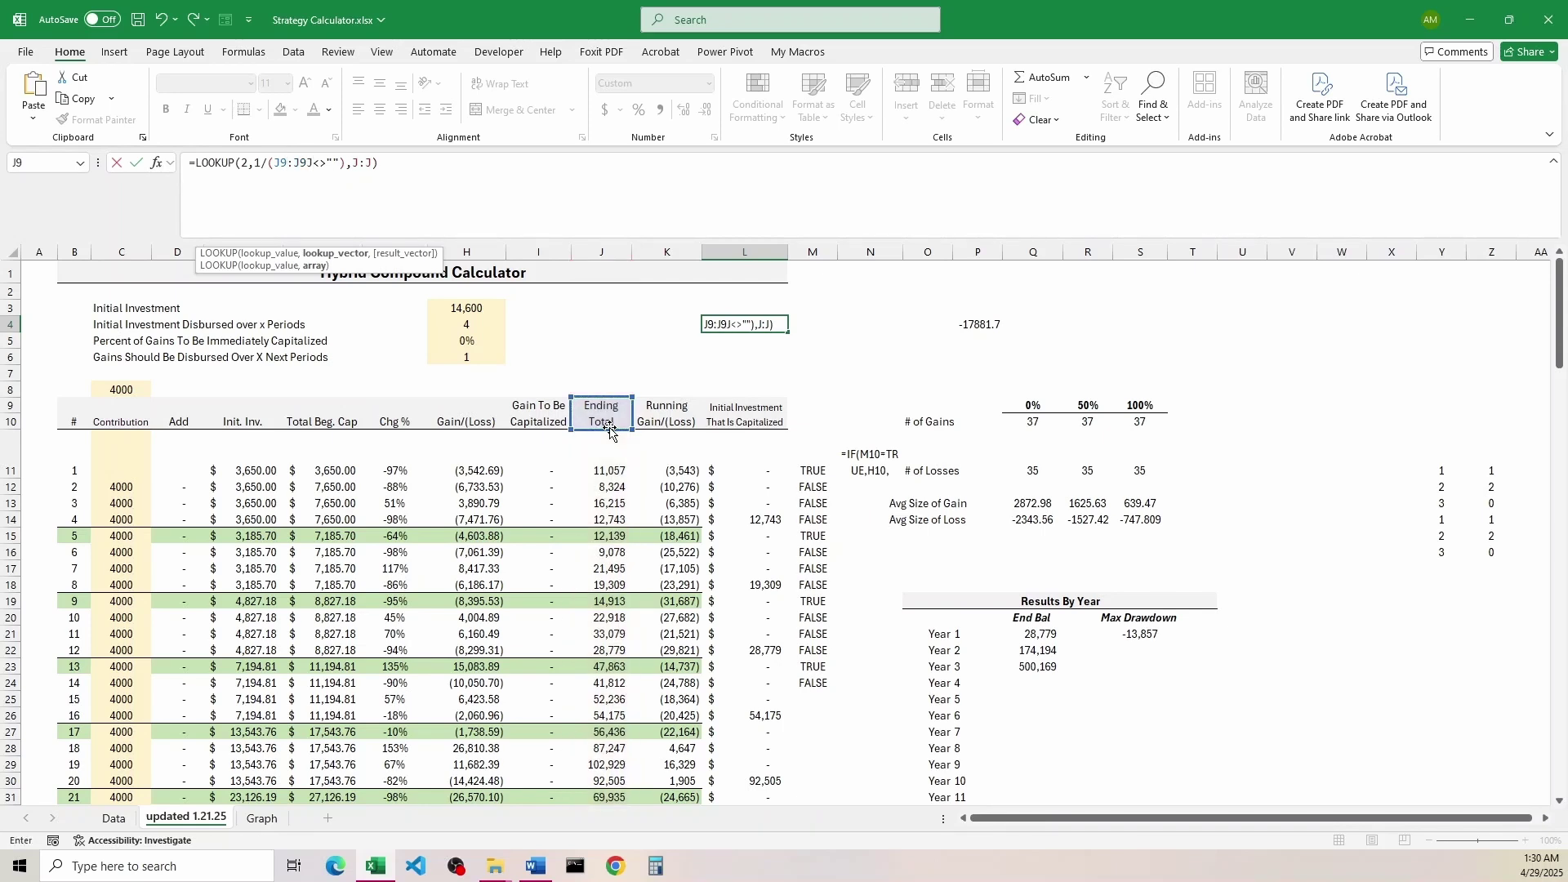
key(BackSpace)
key(BackSpace)
text(500)
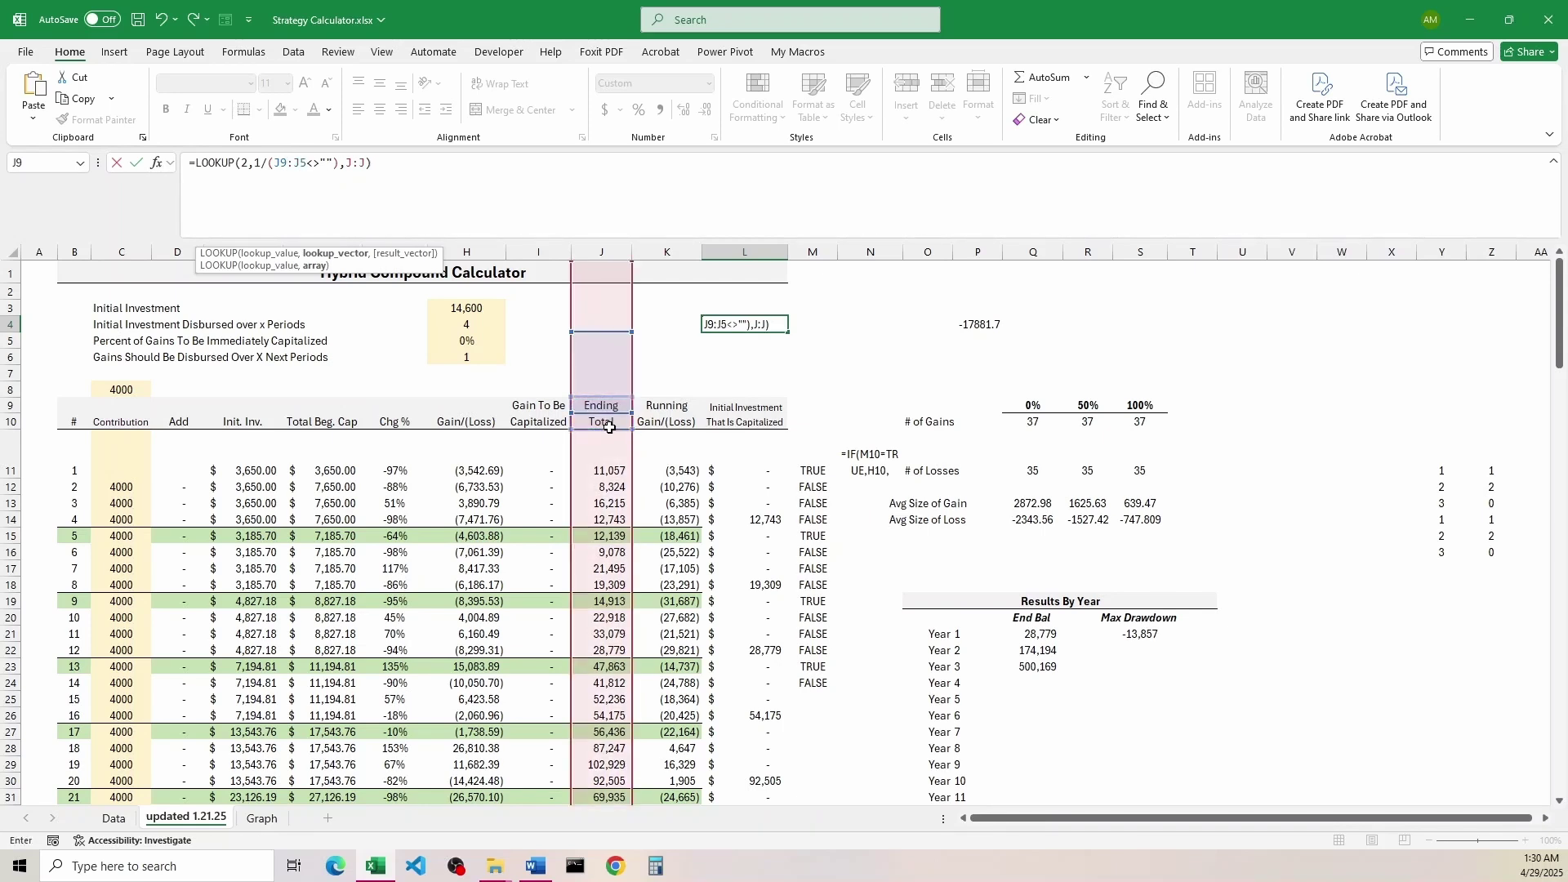
text(0)
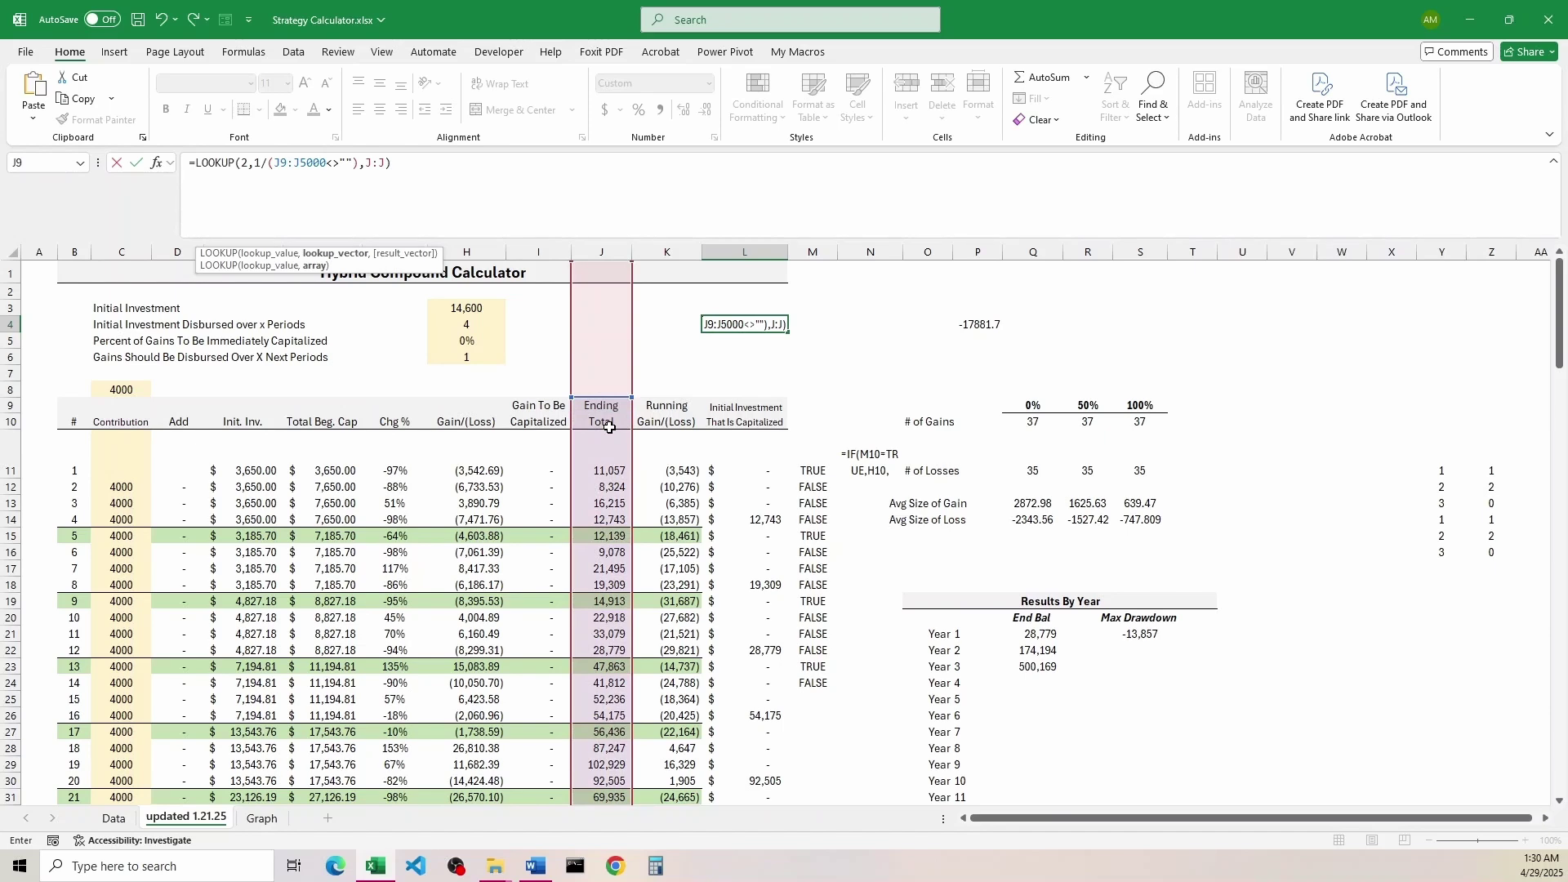
Step: Limit the result vector in L4's formula to J9:J5000, giving =LOOKUP(2,1/(J9:J5000<>""),J9:J5000)
click(369, 165)
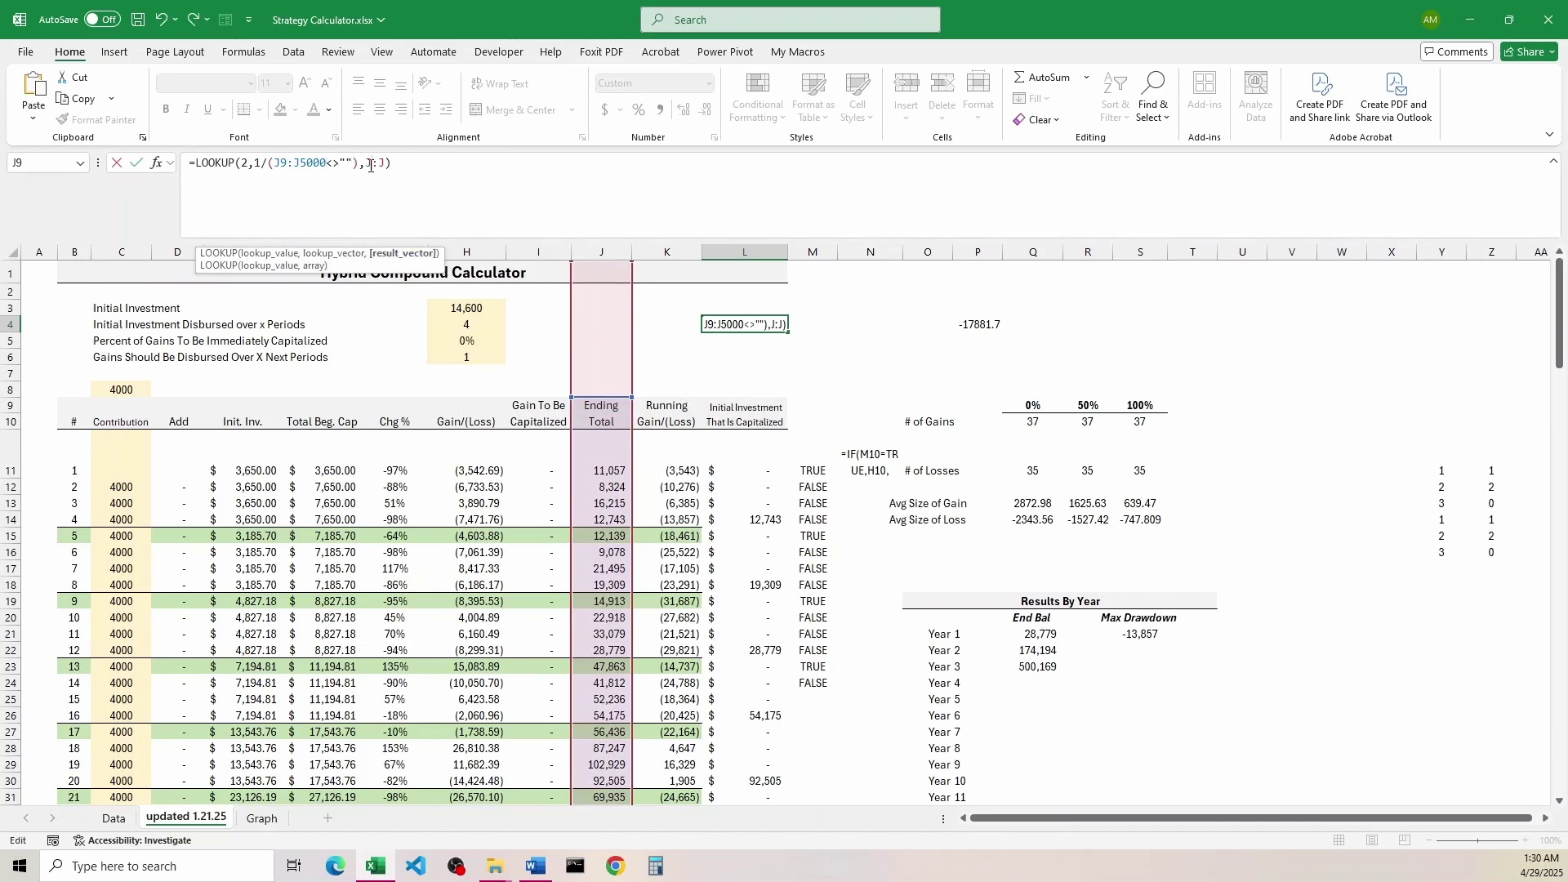
text(9)
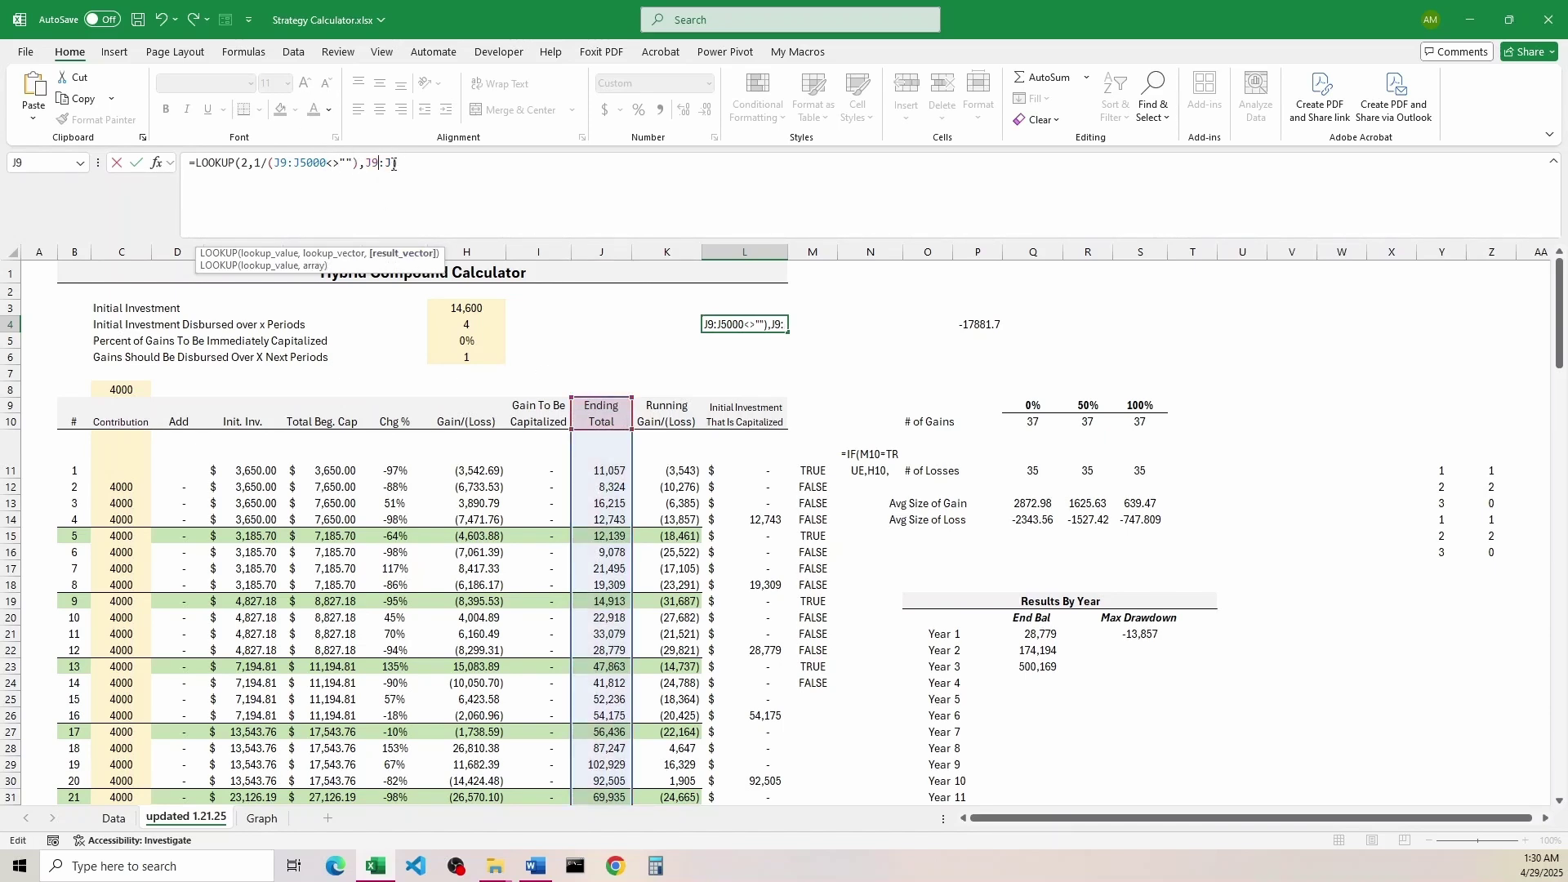
click(394, 164)
text(5000)
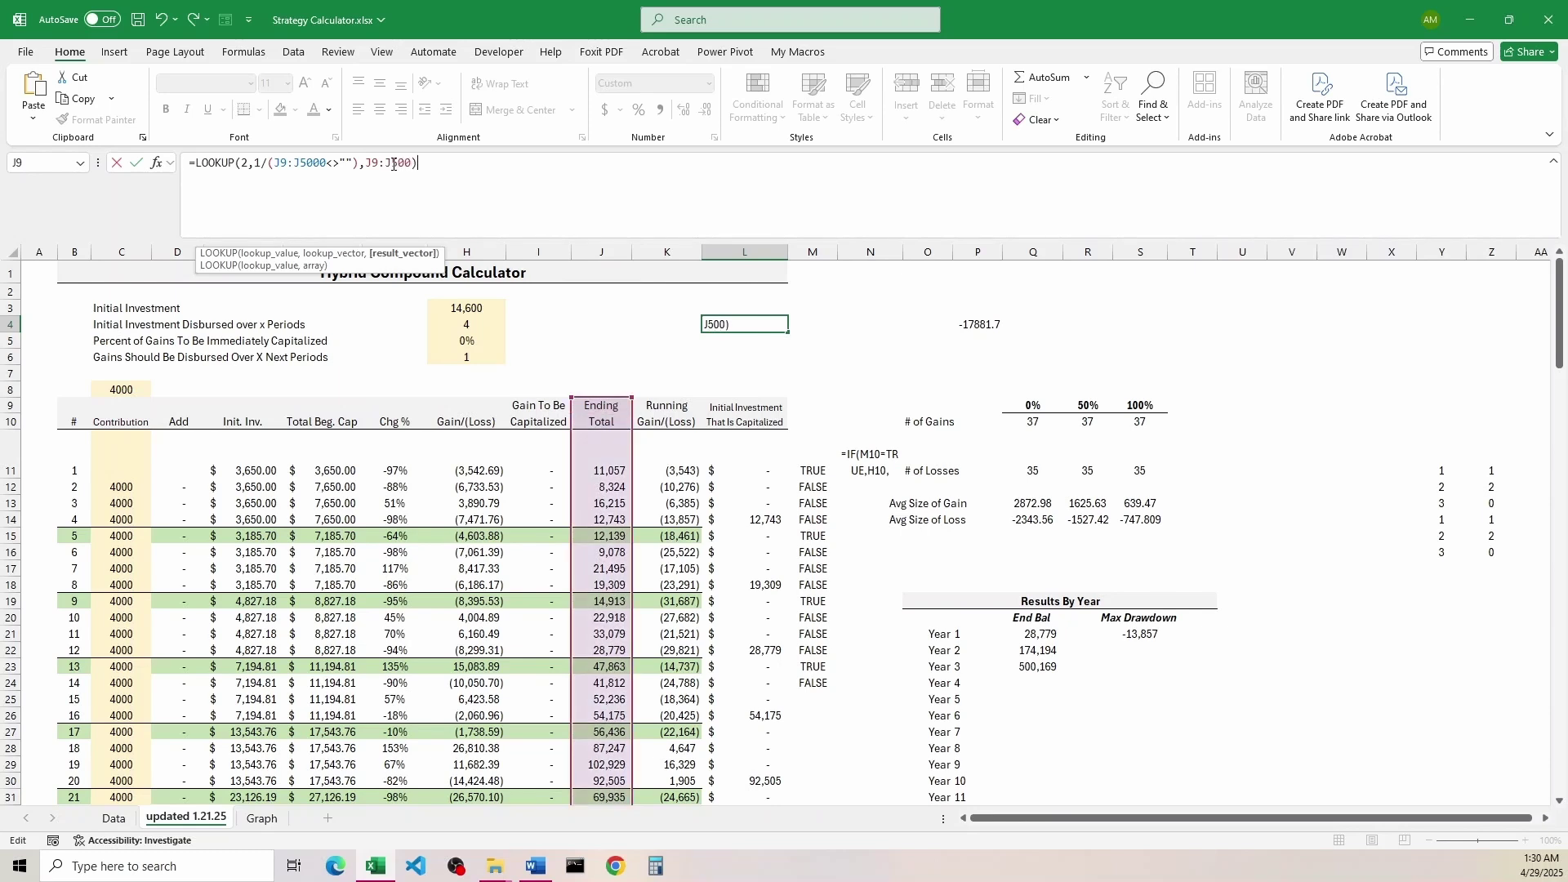
key(Return)
click(737, 324)
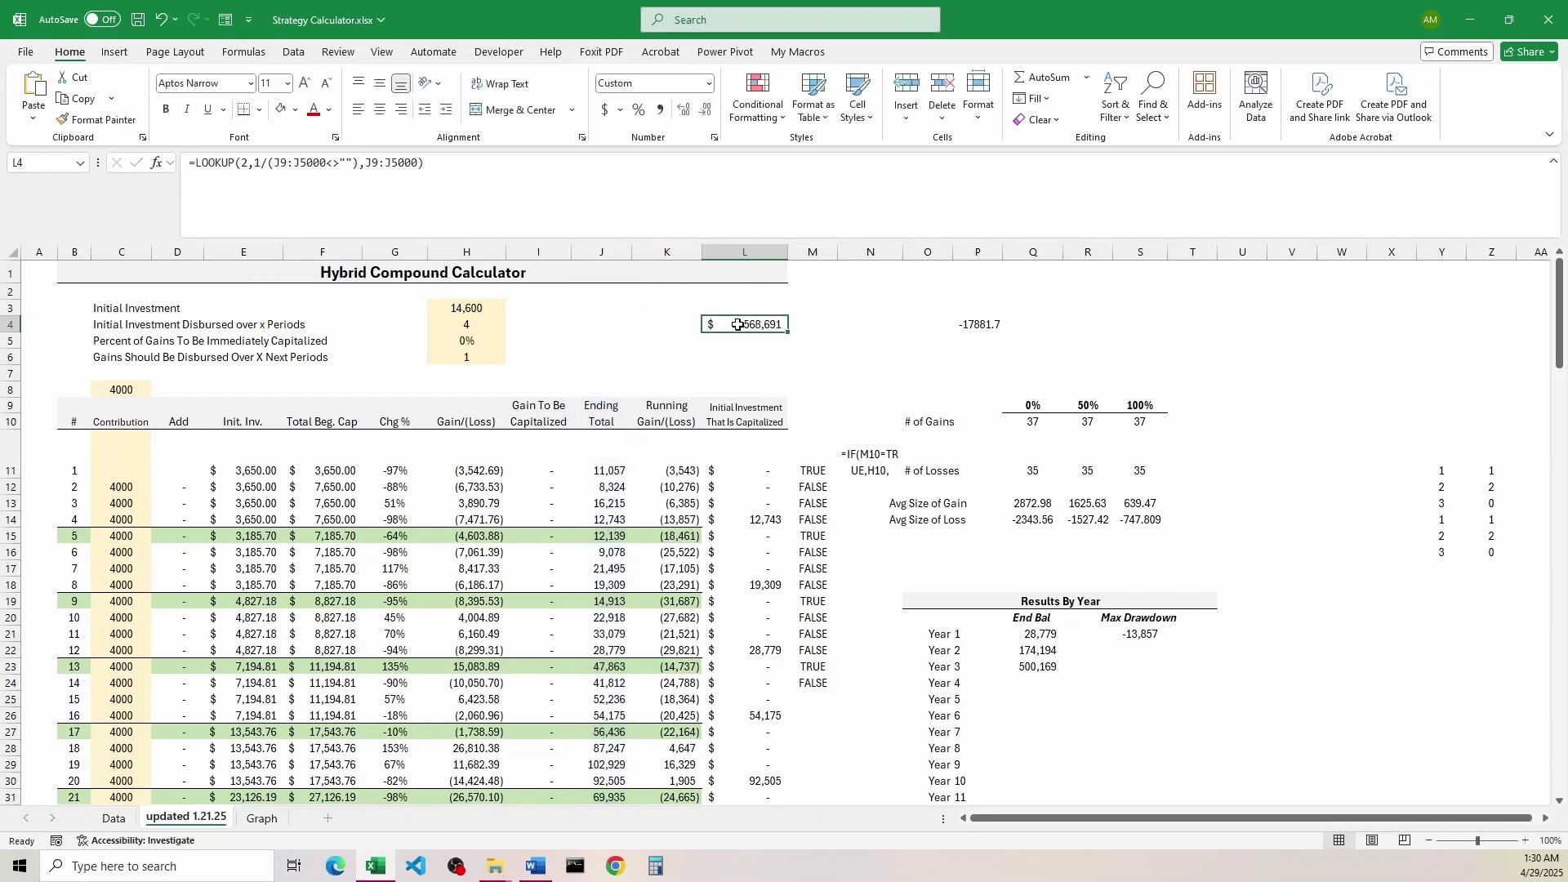
Step: Enter a Chg % of 45% for period 38 in G48 to test the LOOKUP result in L4
scroll(477, 595, down, 10)
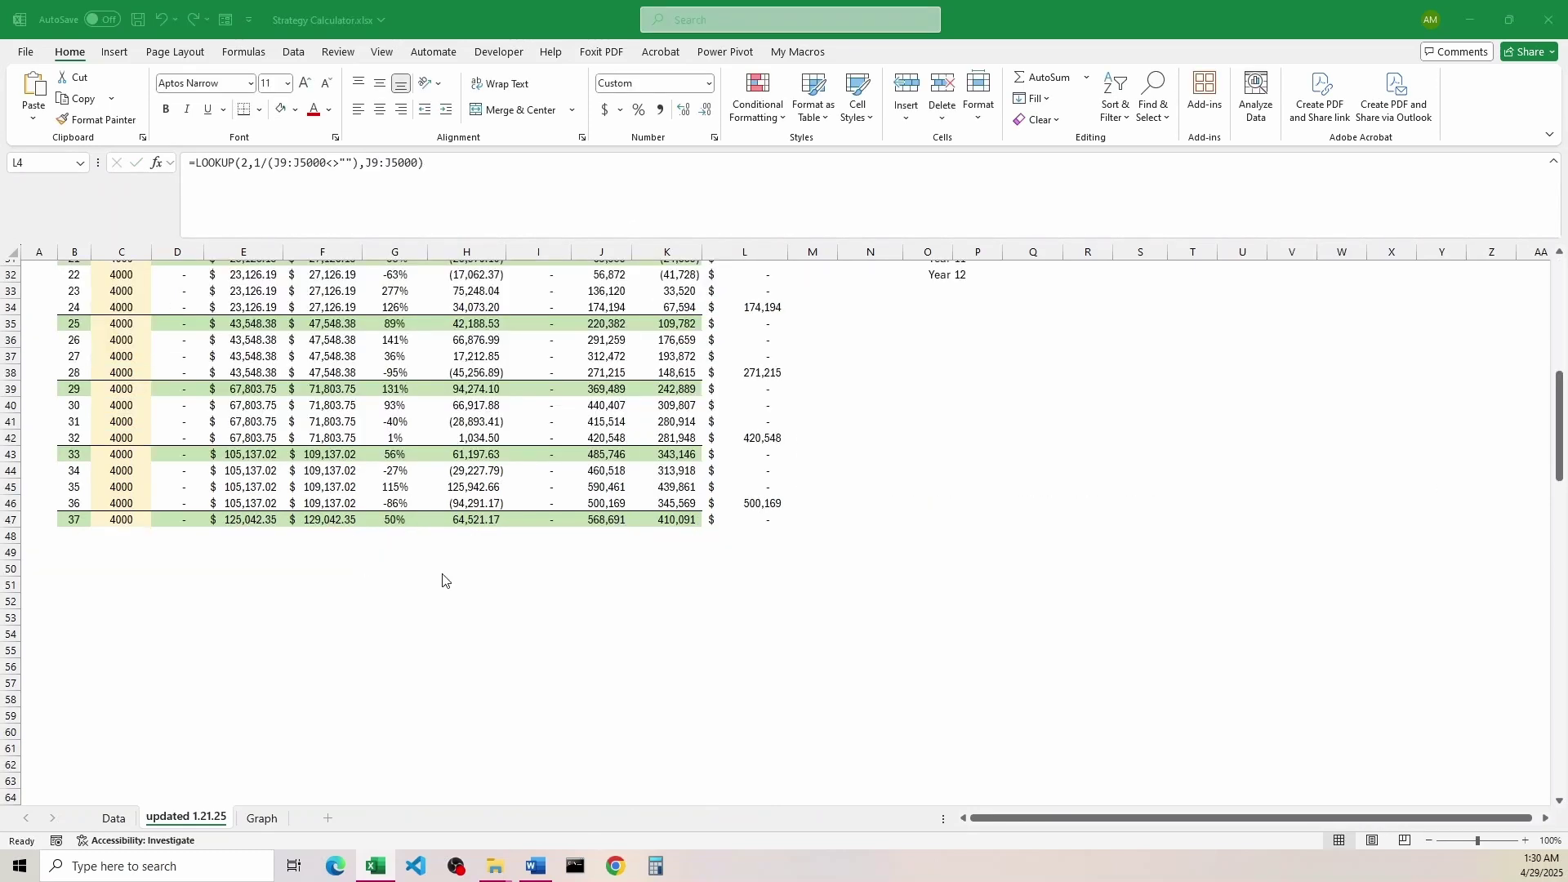
click(396, 537)
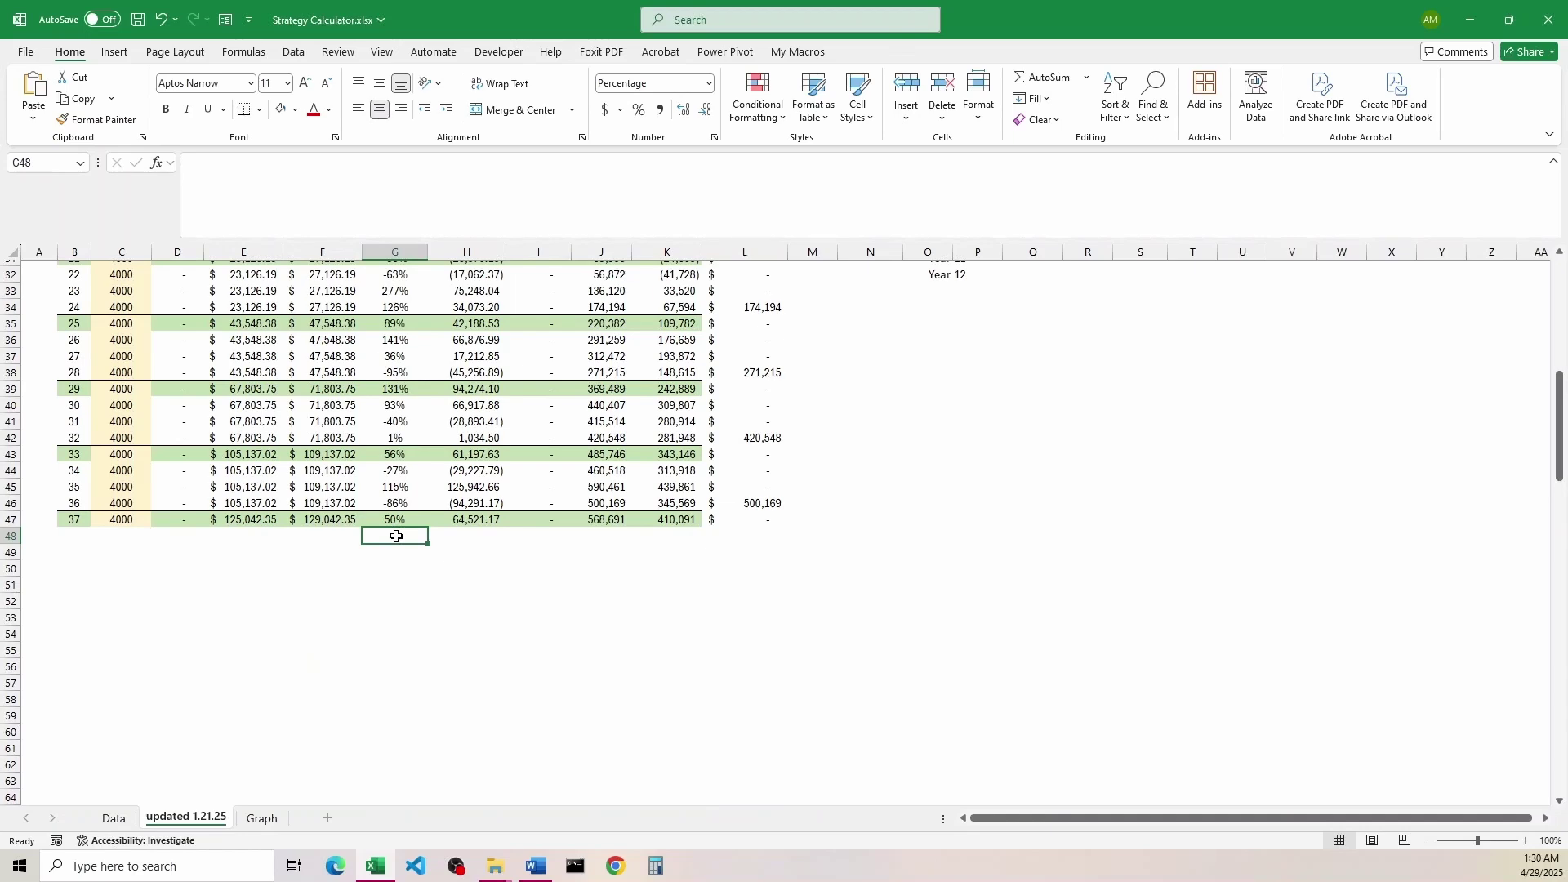
text(45)
key(Return)
scroll(487, 494, up, 10)
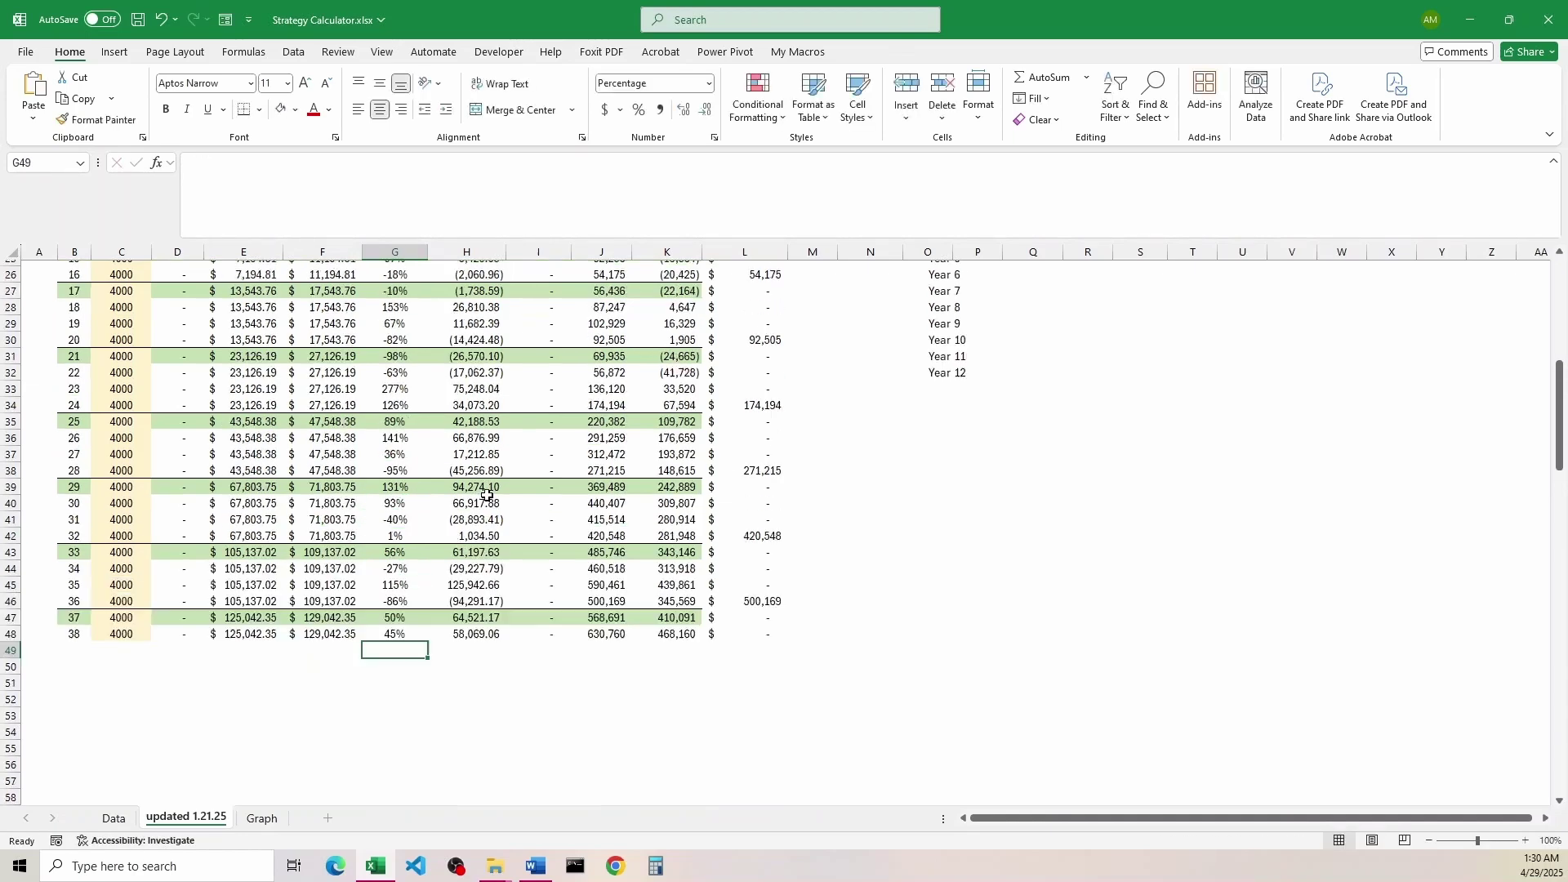
Step: Enter a Chg % of 12% for period 39 in G49, and check the Ending Total returned in L4
scroll(491, 492, down, 10)
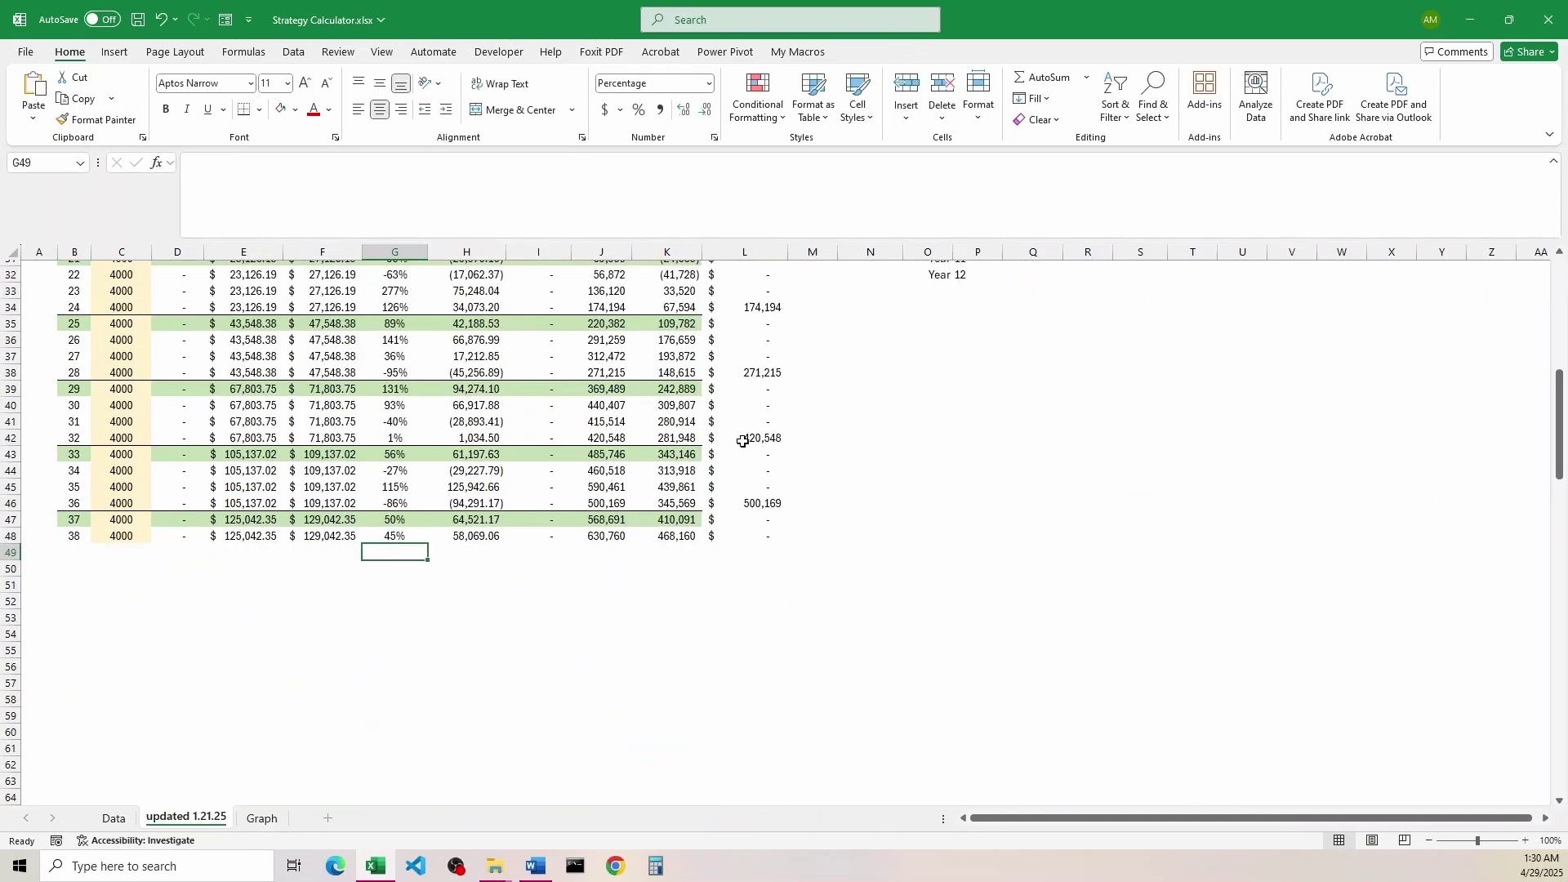
text(12)
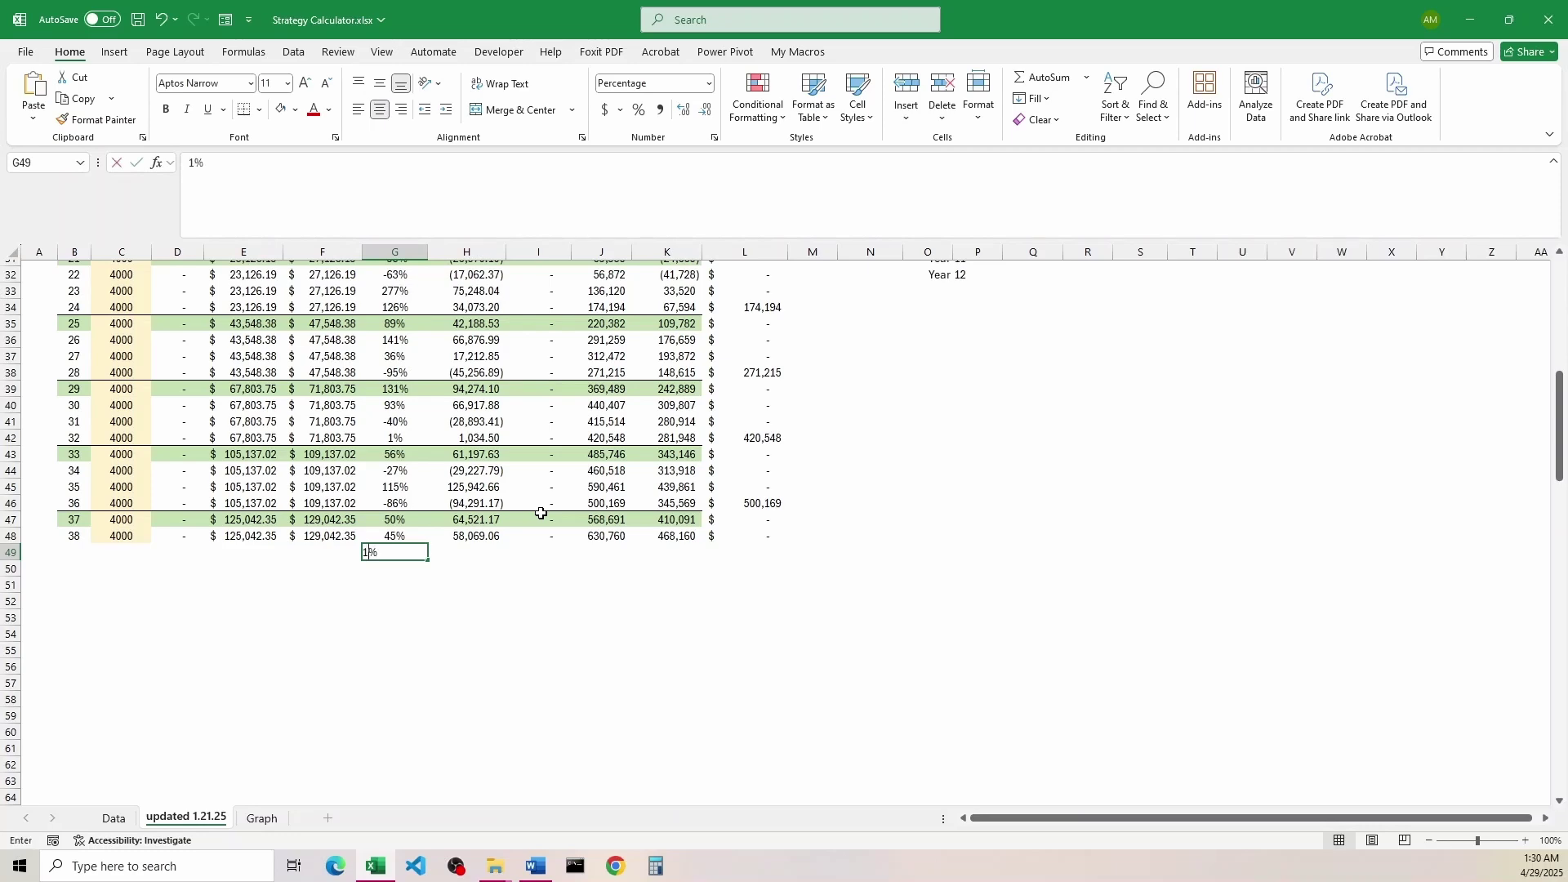
key(Return)
scroll(541, 520, up, 6)
scroll(541, 520, down, 5)
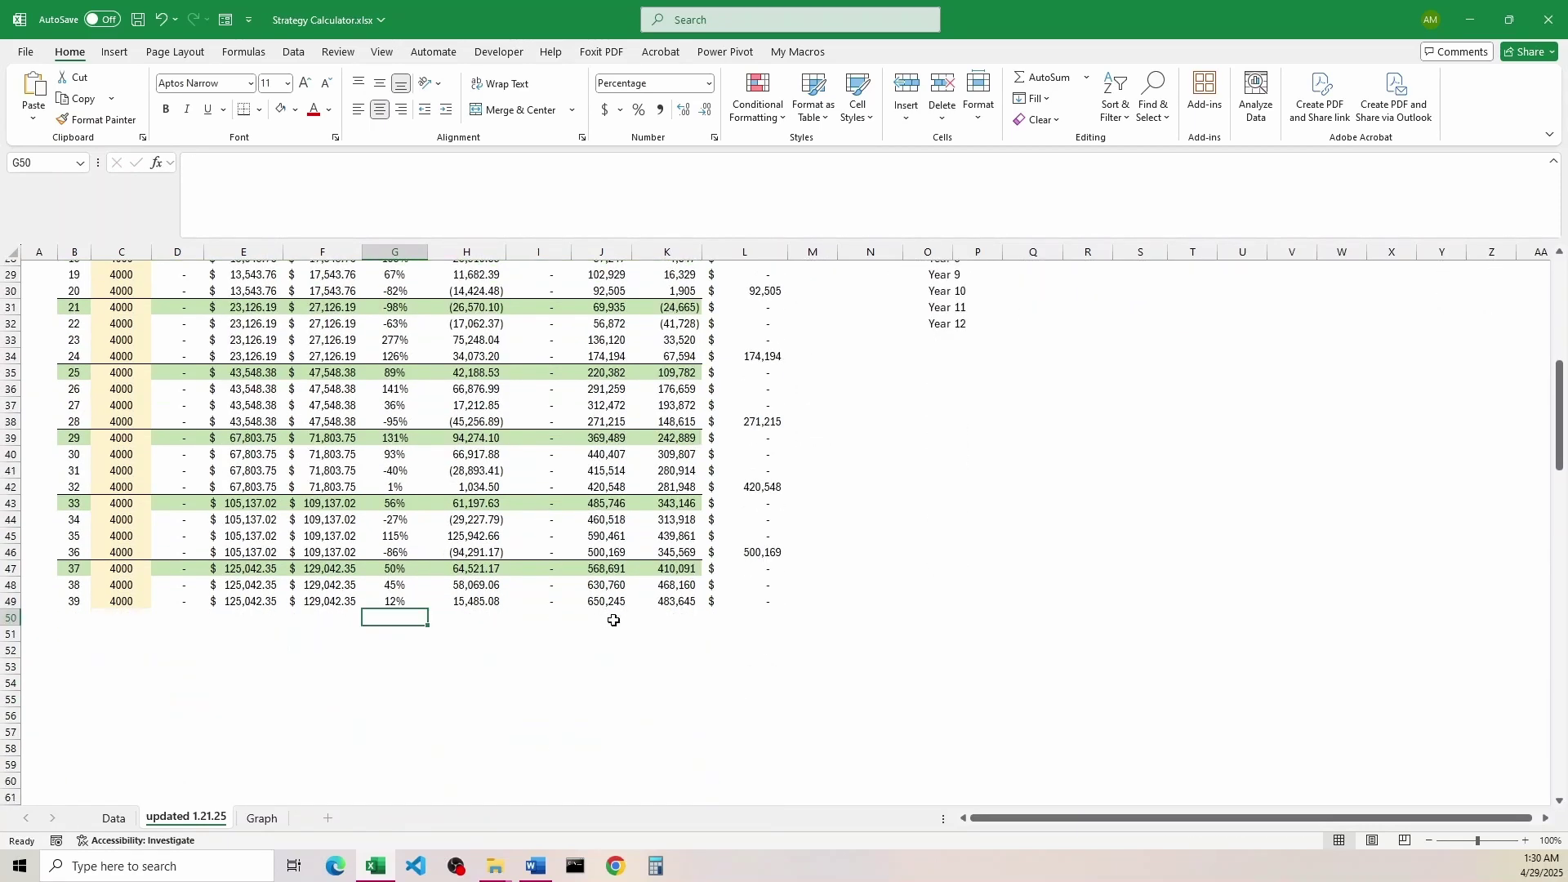
scroll(625, 607, up, 10)
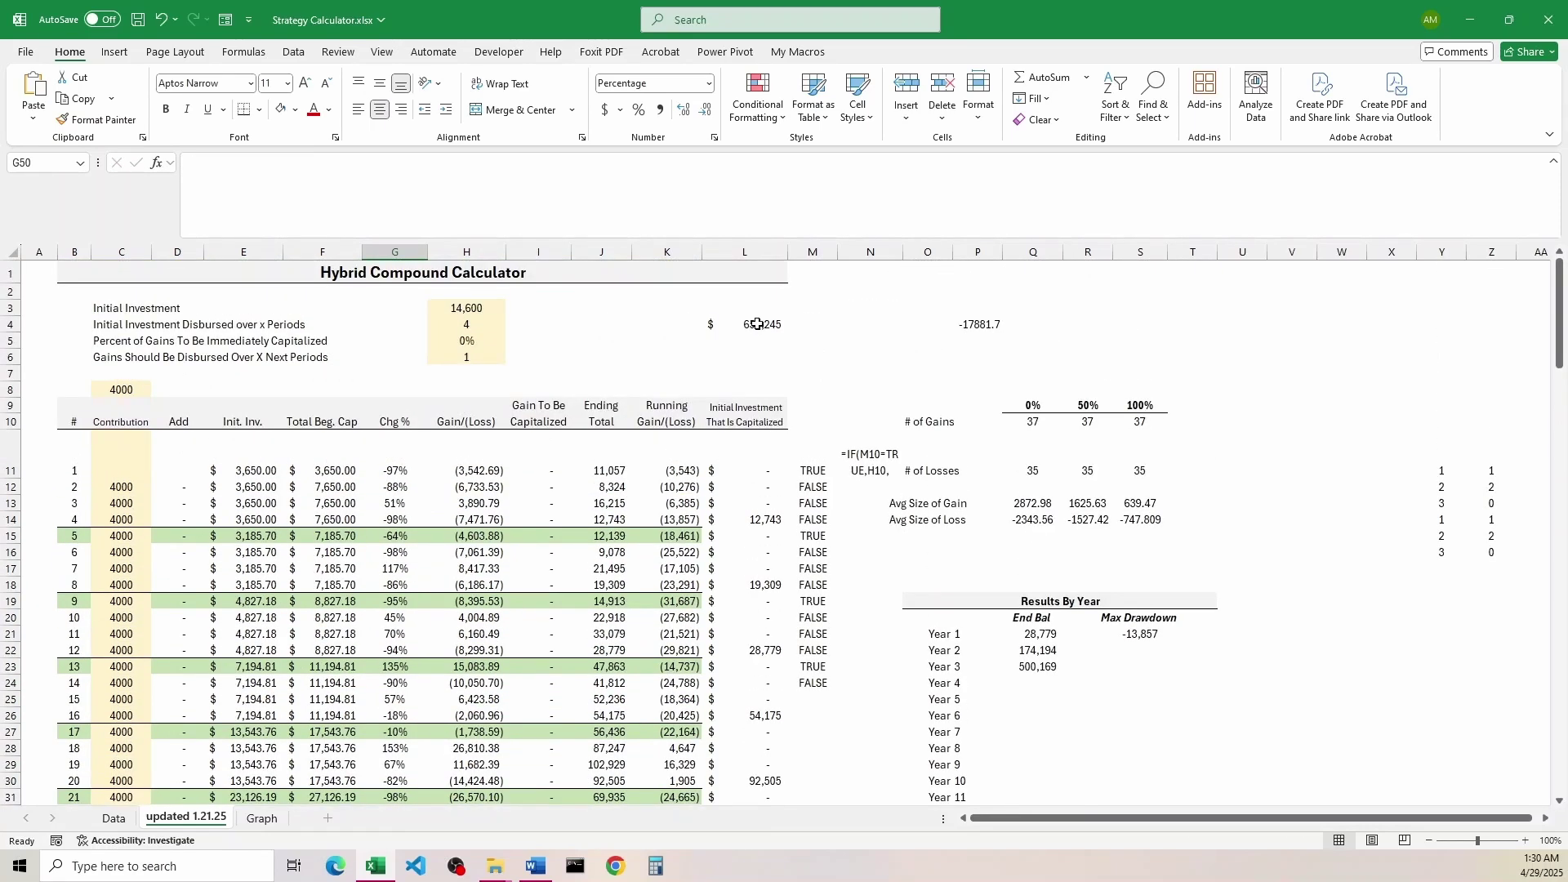
click(757, 324)
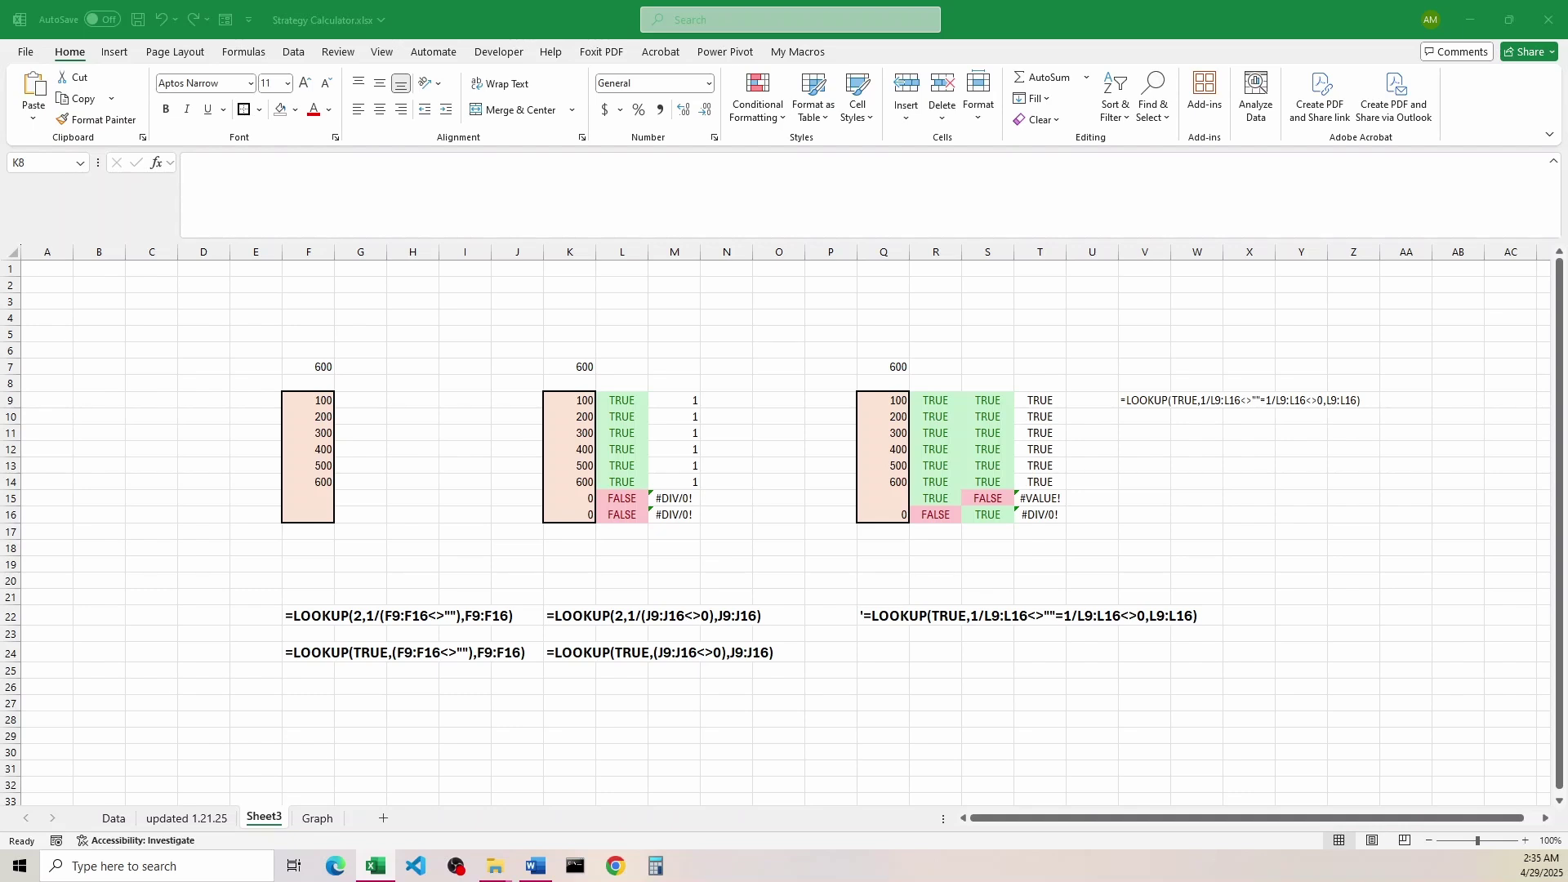
Step: Examine how the three sample lists on Sheet3 (F9:F16, K9:K16 and Q9:Q16) end, including the formula in F15
click(343, 369)
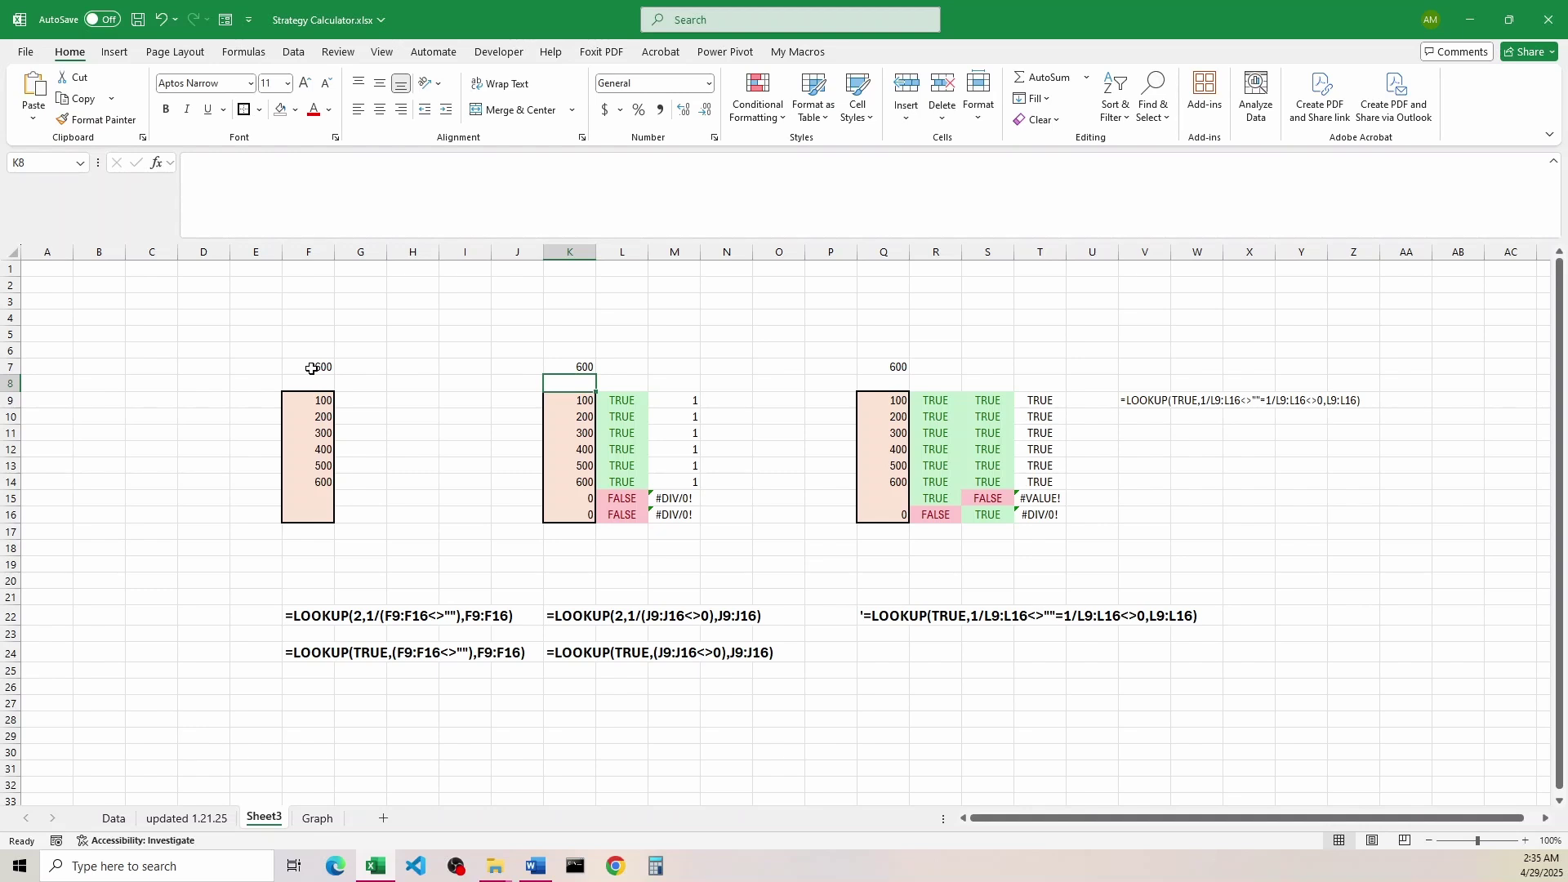
drag(313, 400, 314, 483)
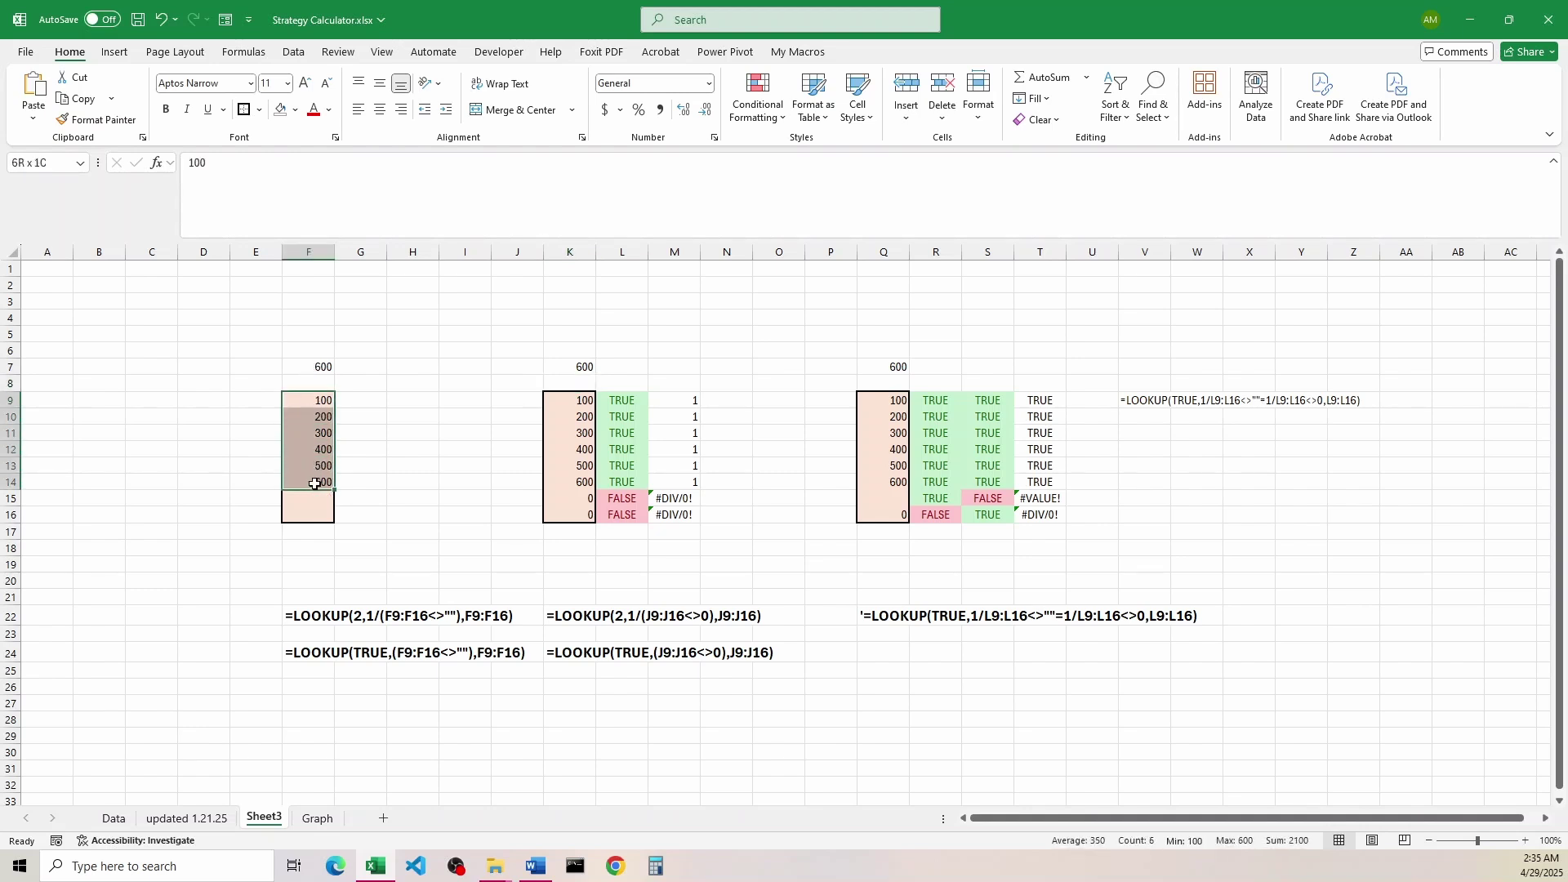
click(310, 501)
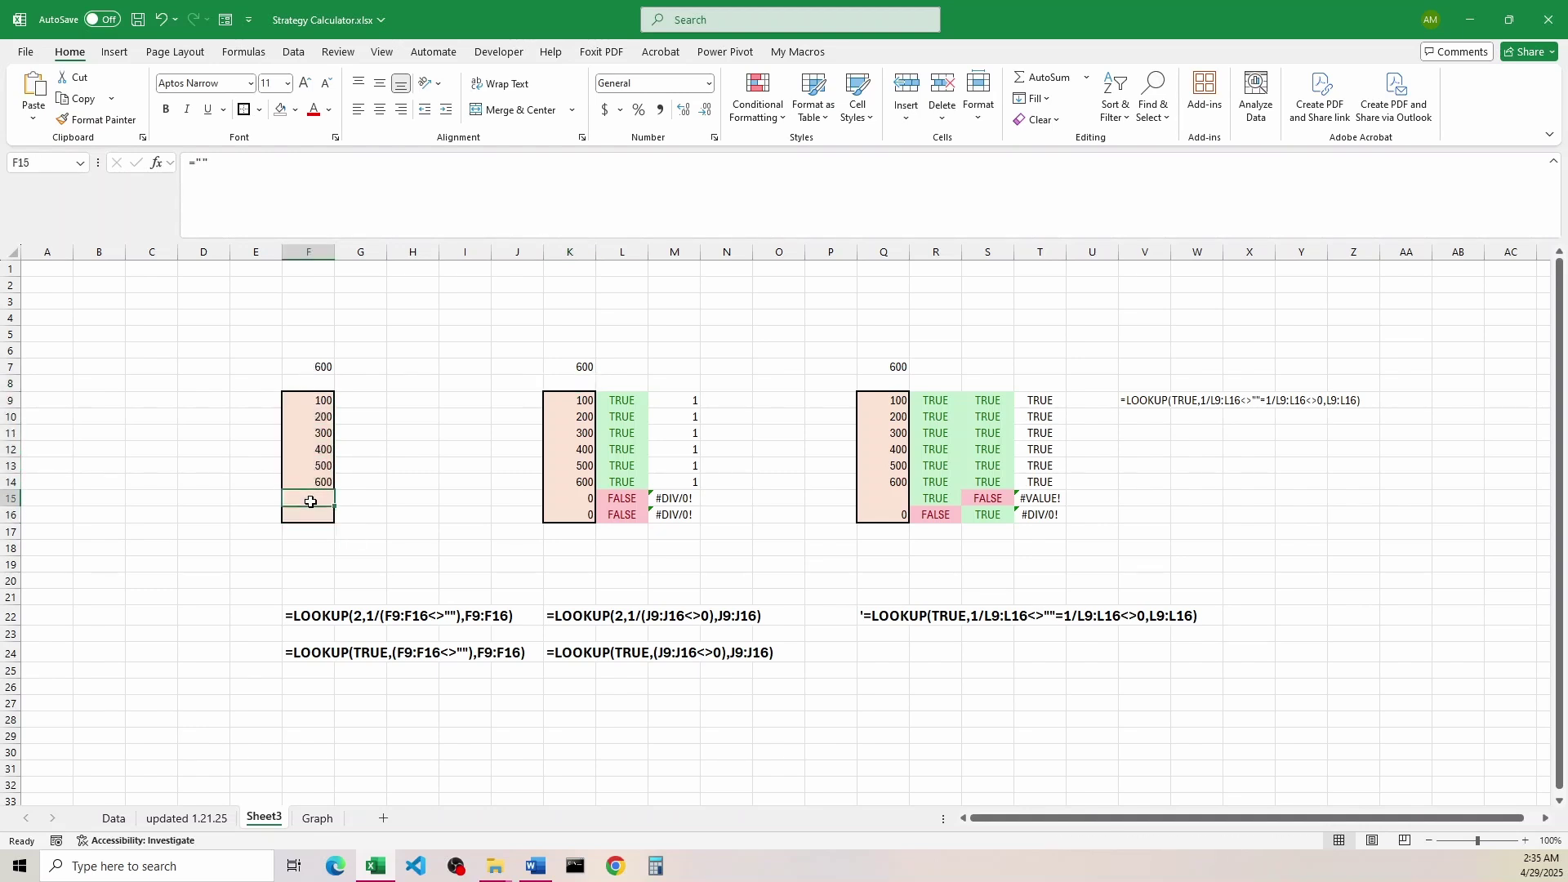
drag(211, 162, 193, 162)
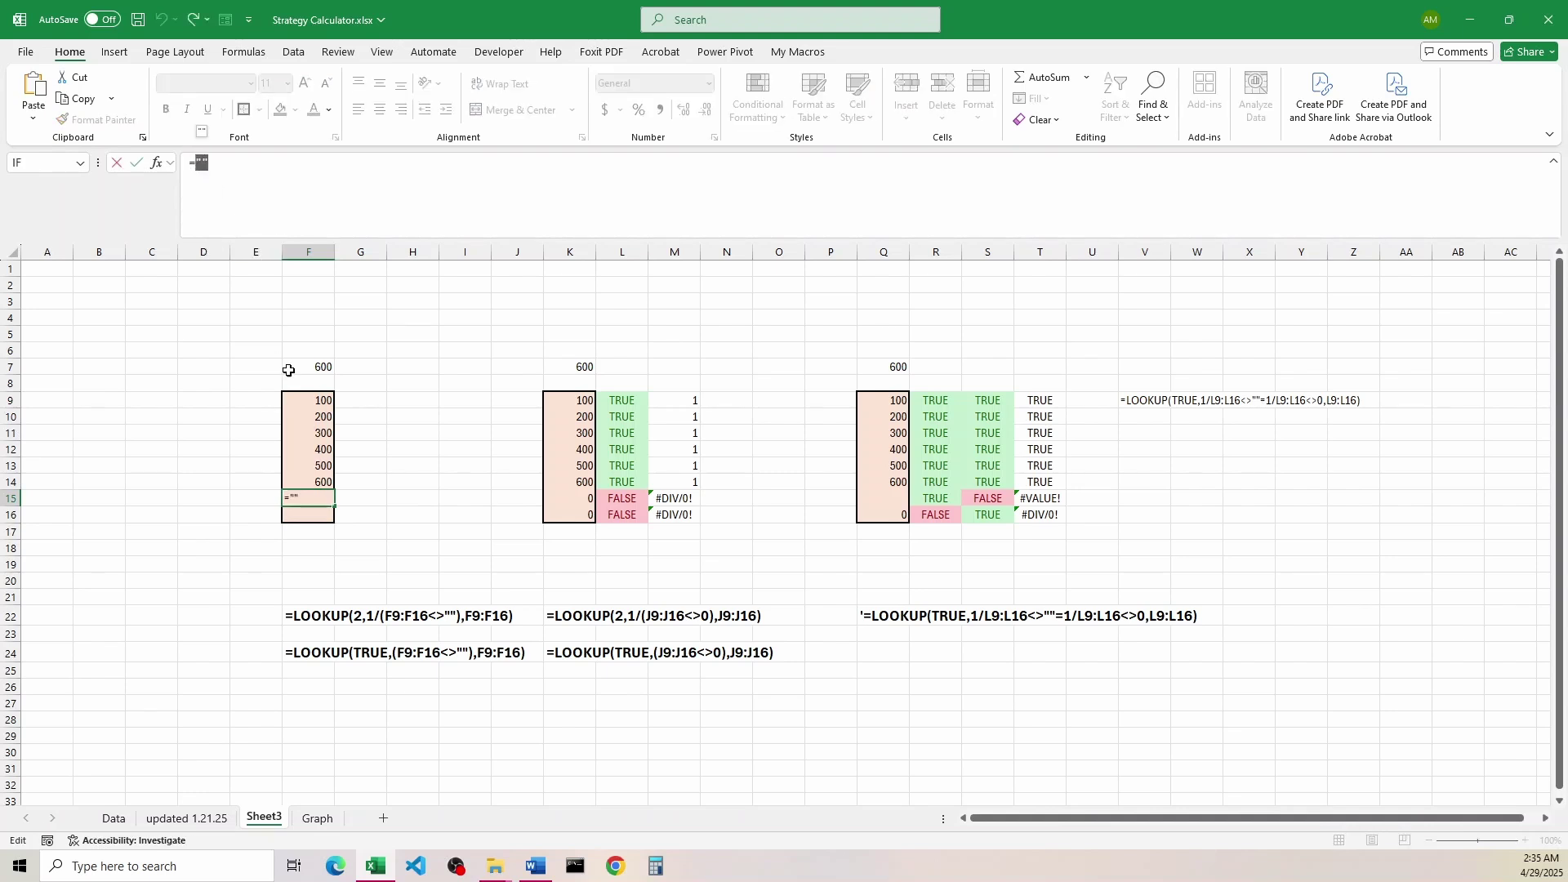
key(Return)
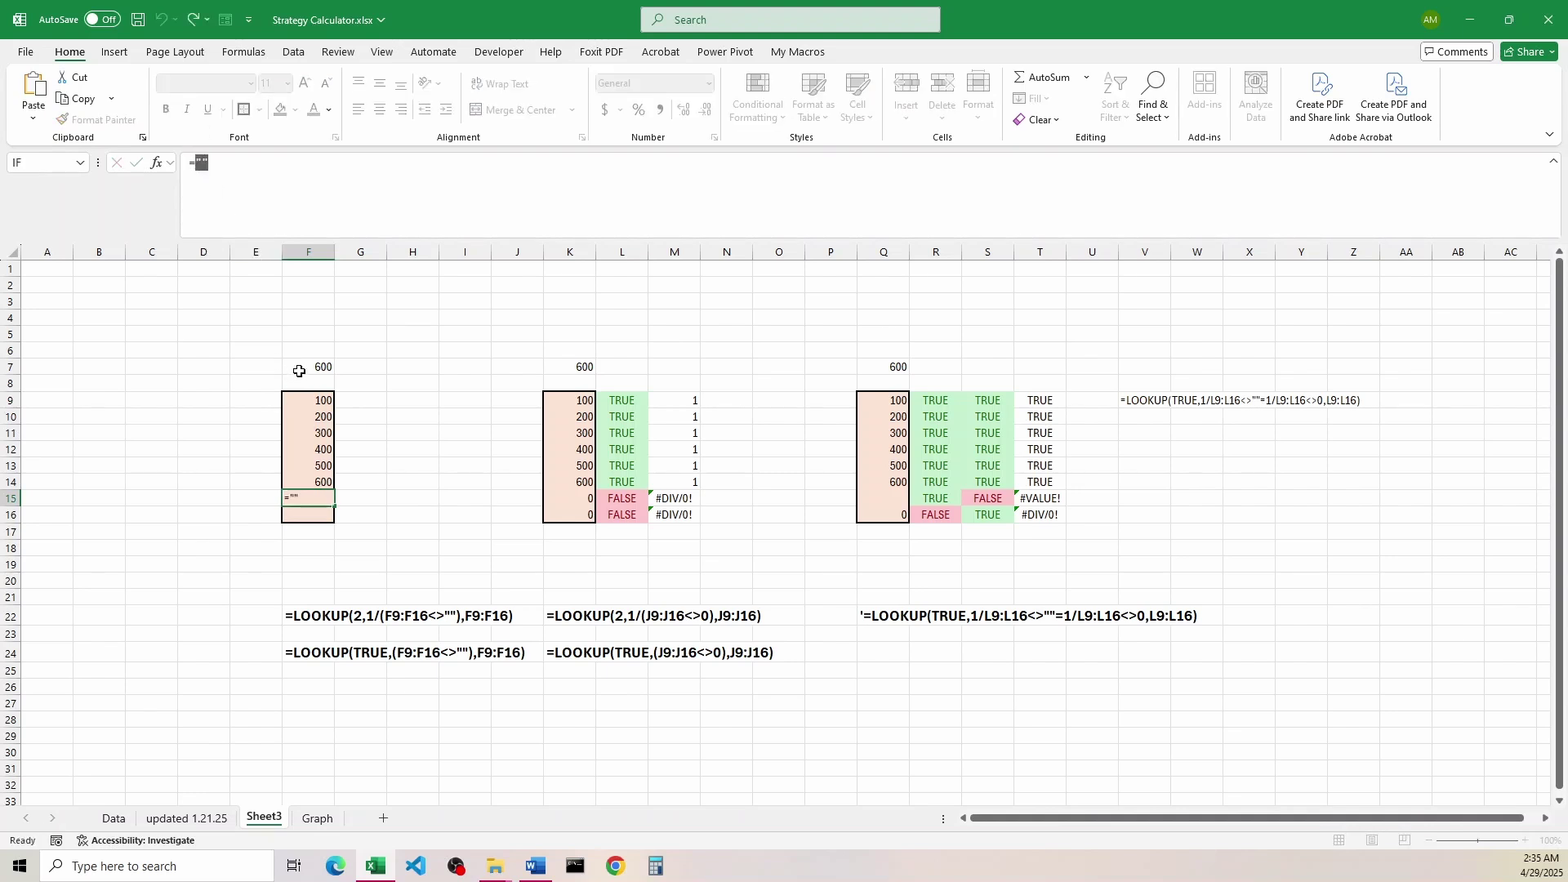
click(320, 497)
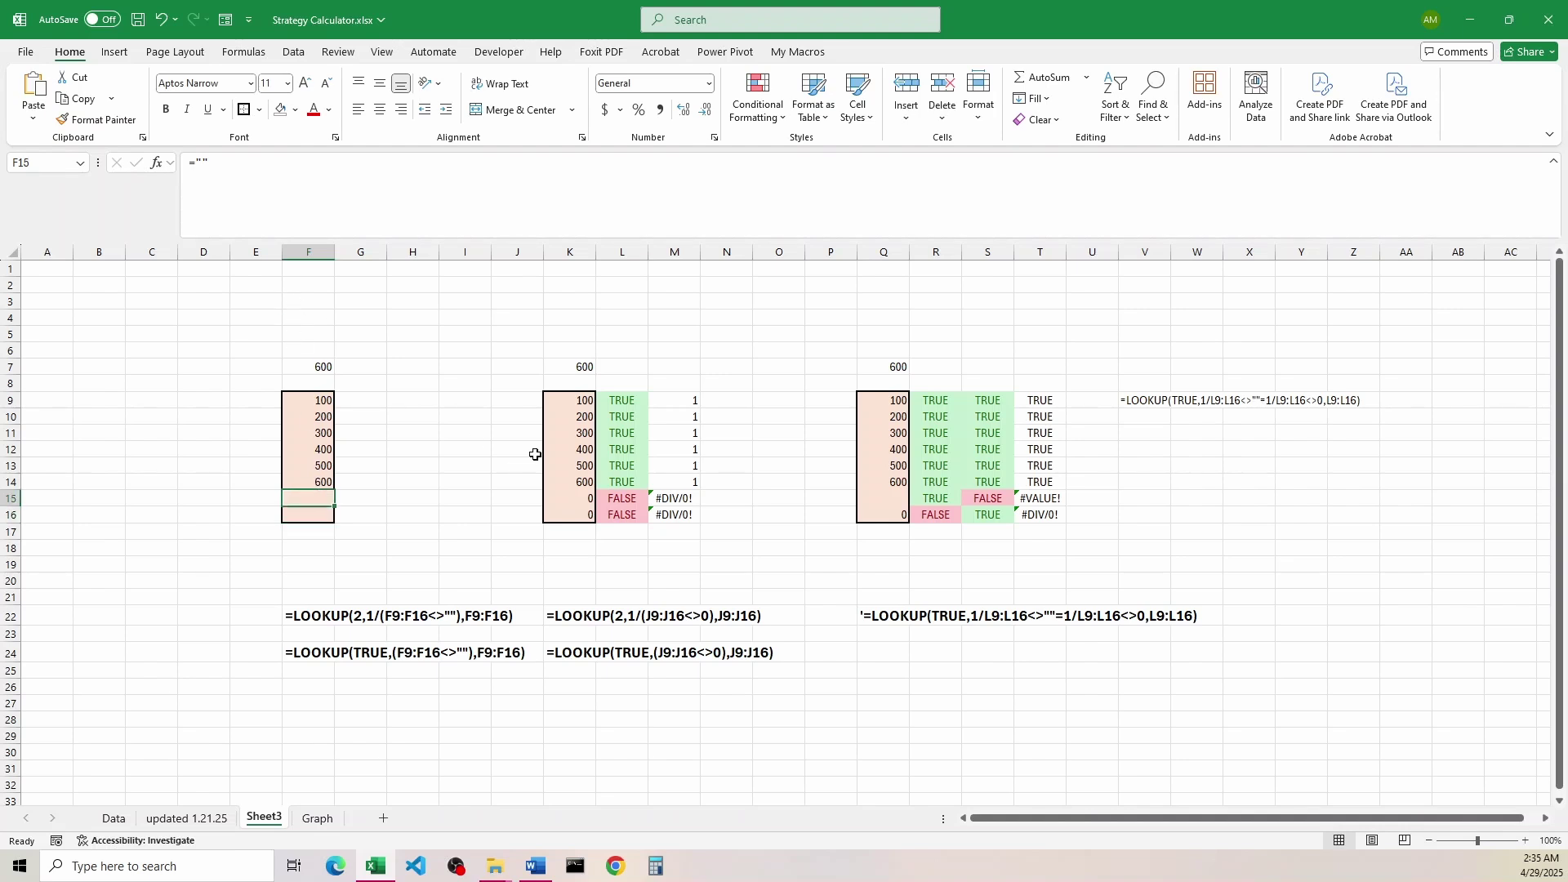
click(576, 399)
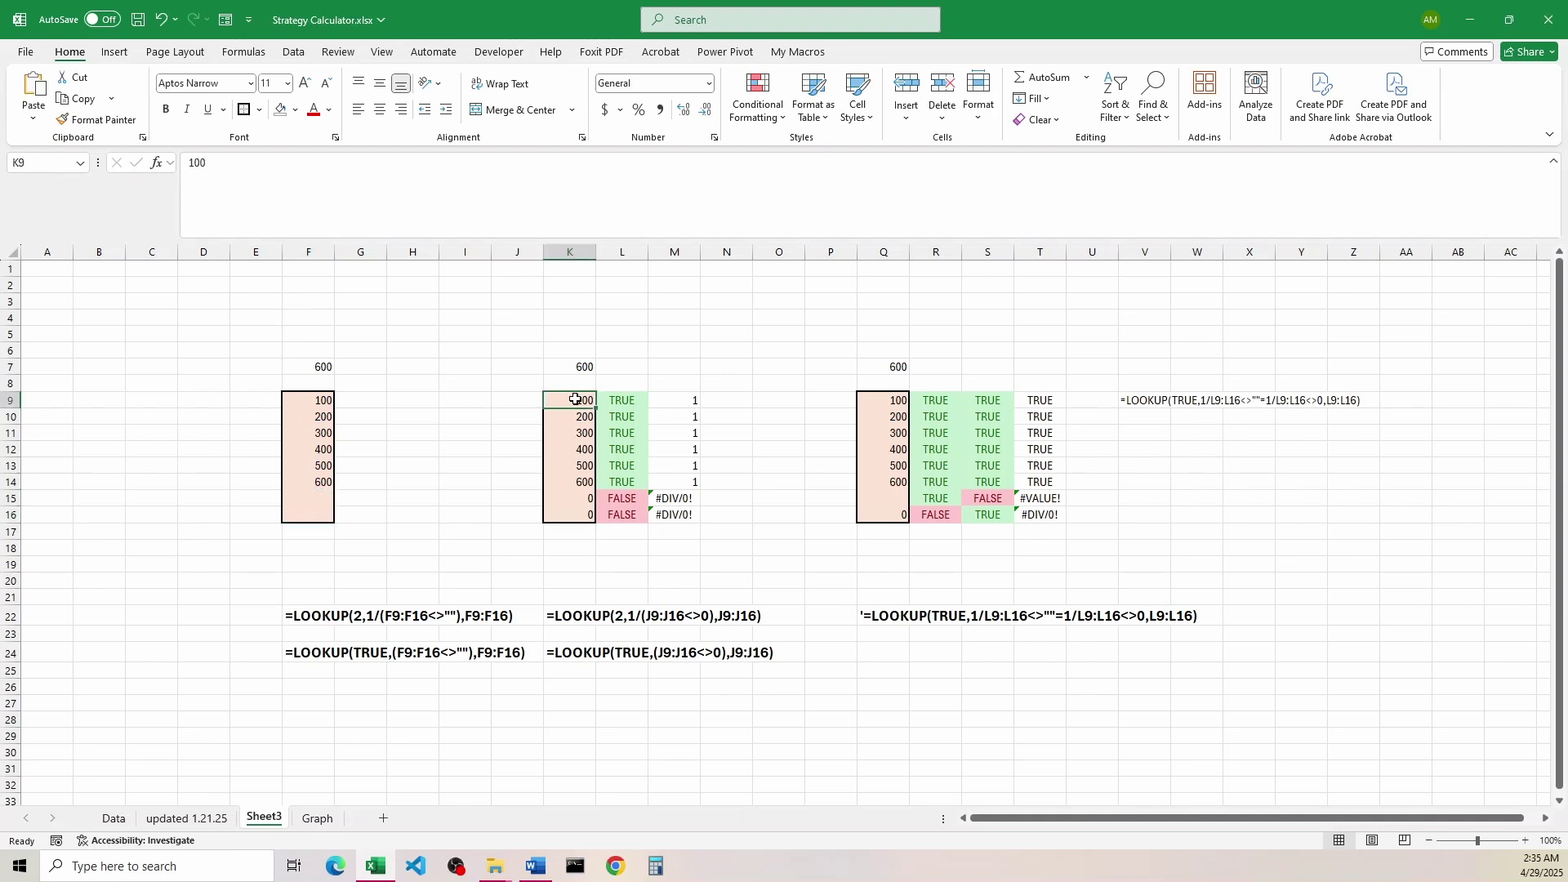
drag(576, 402, 585, 509)
click(584, 503)
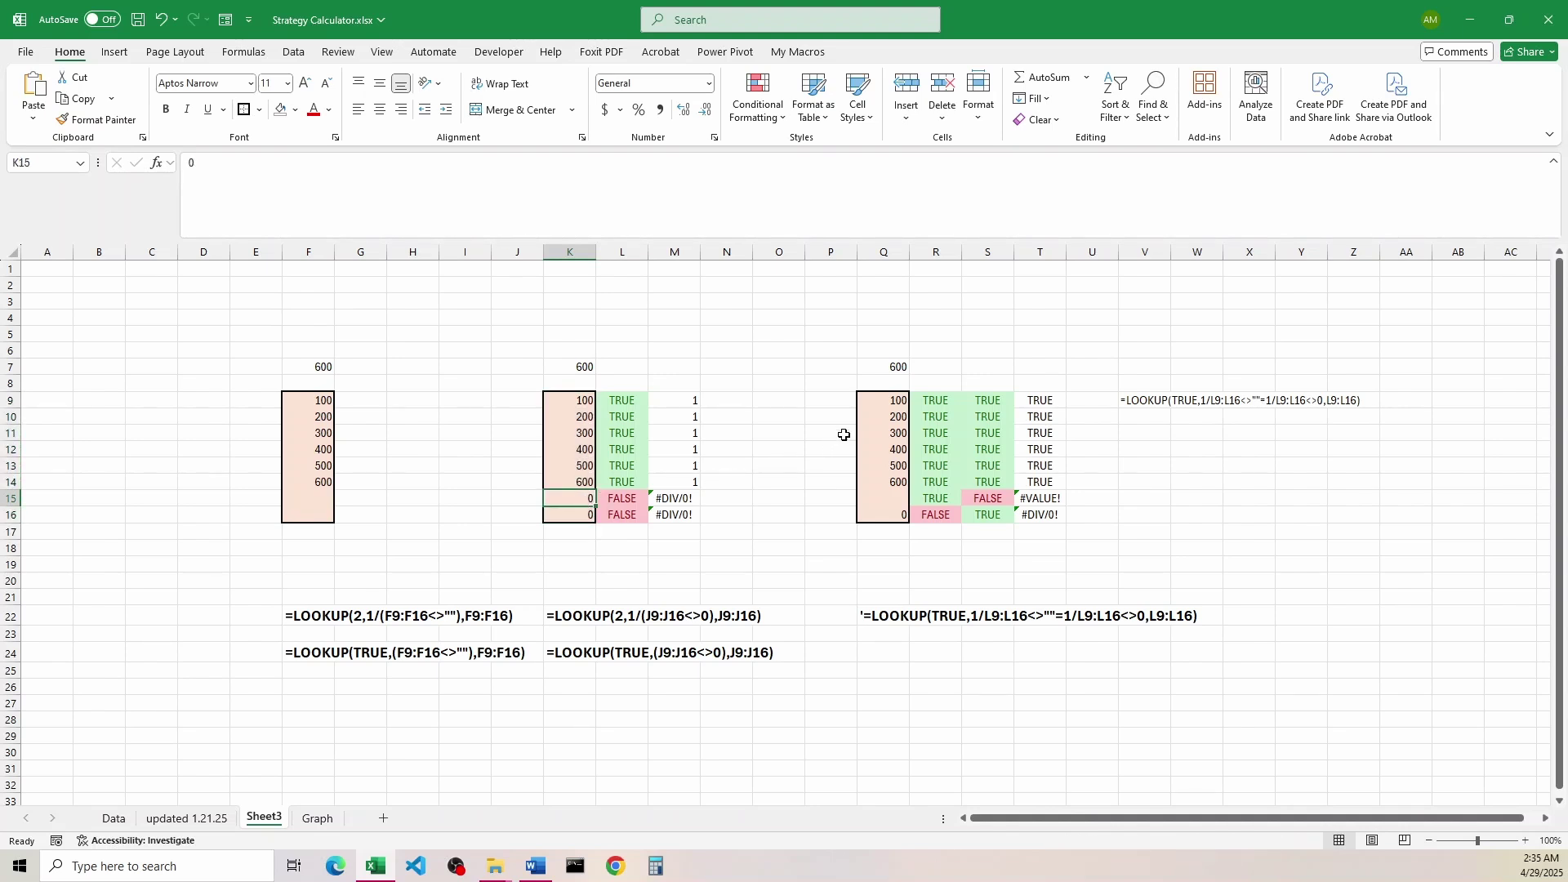
drag(883, 399, 898, 515)
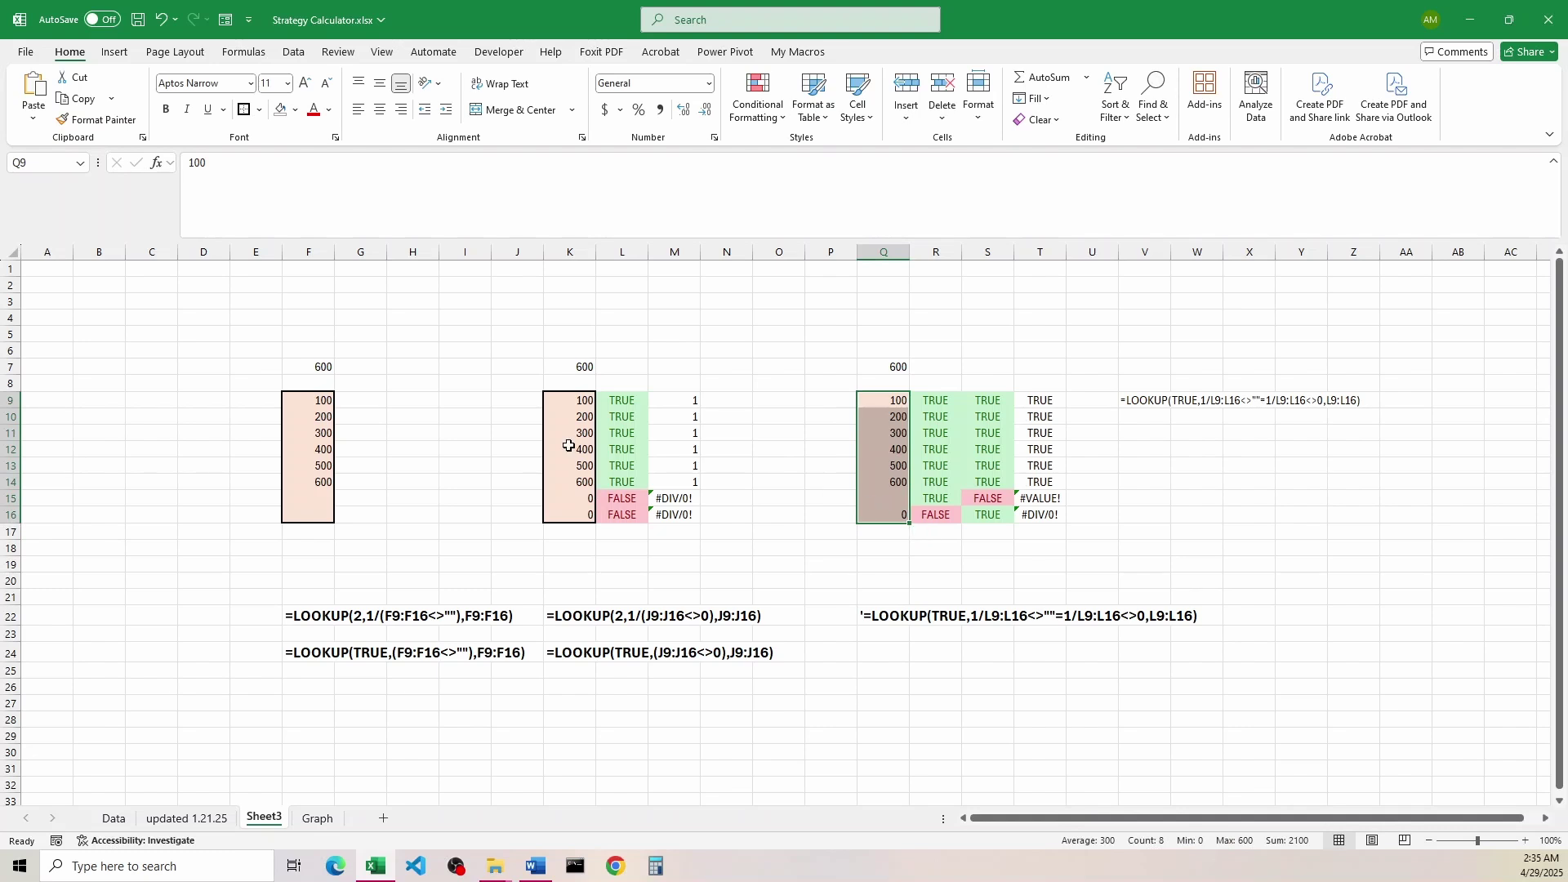
Step: Compare the exclusion criteria in the LOOKUP formulas of F7 and K7, leaving both formulas as they are
click(321, 368)
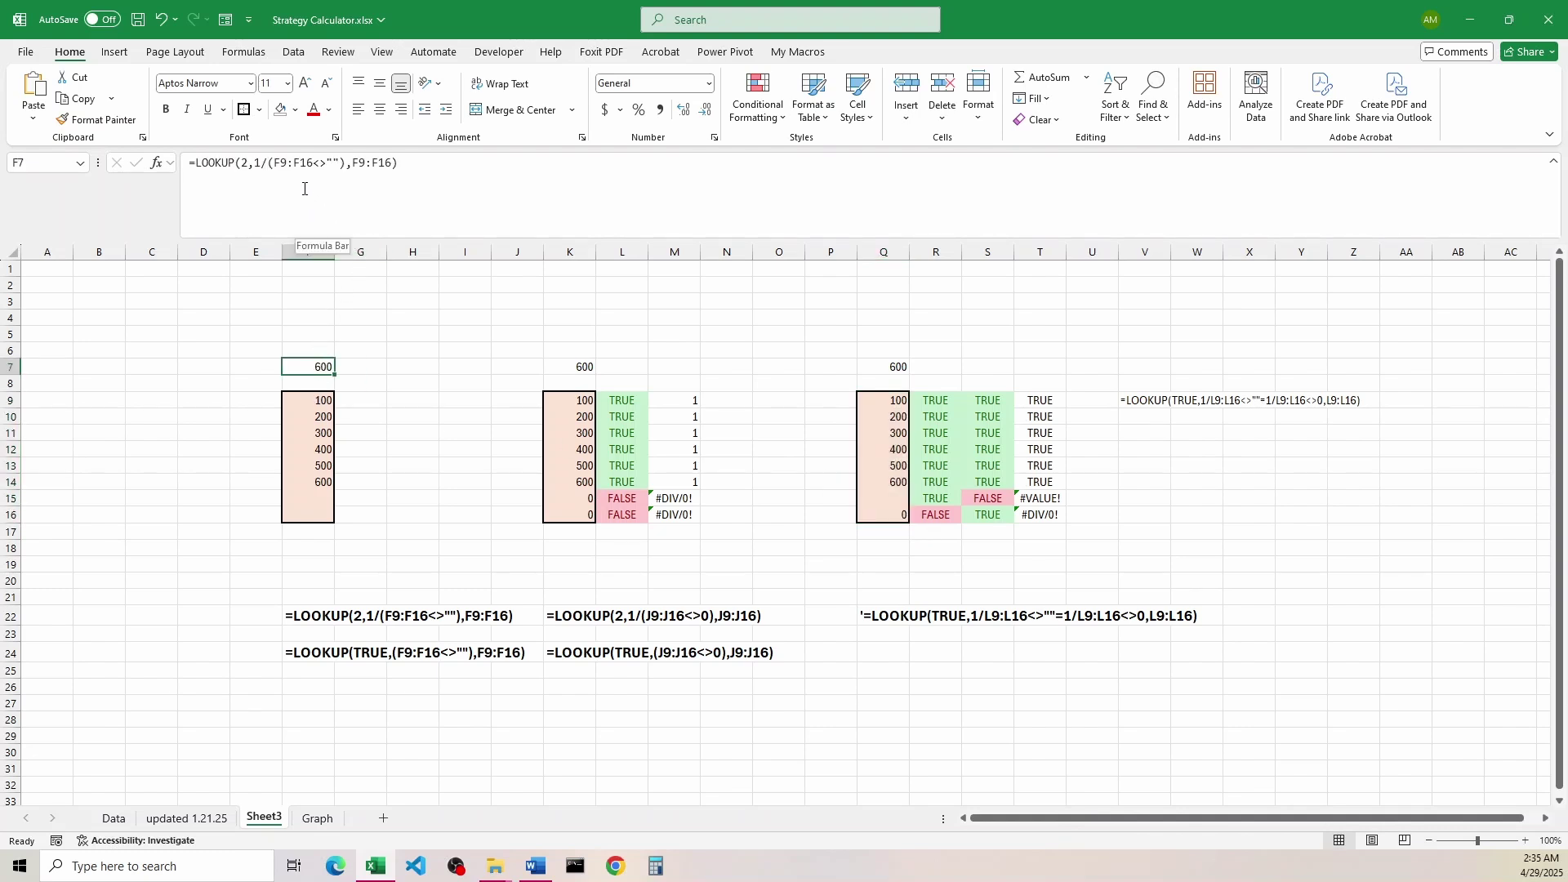
click(339, 162)
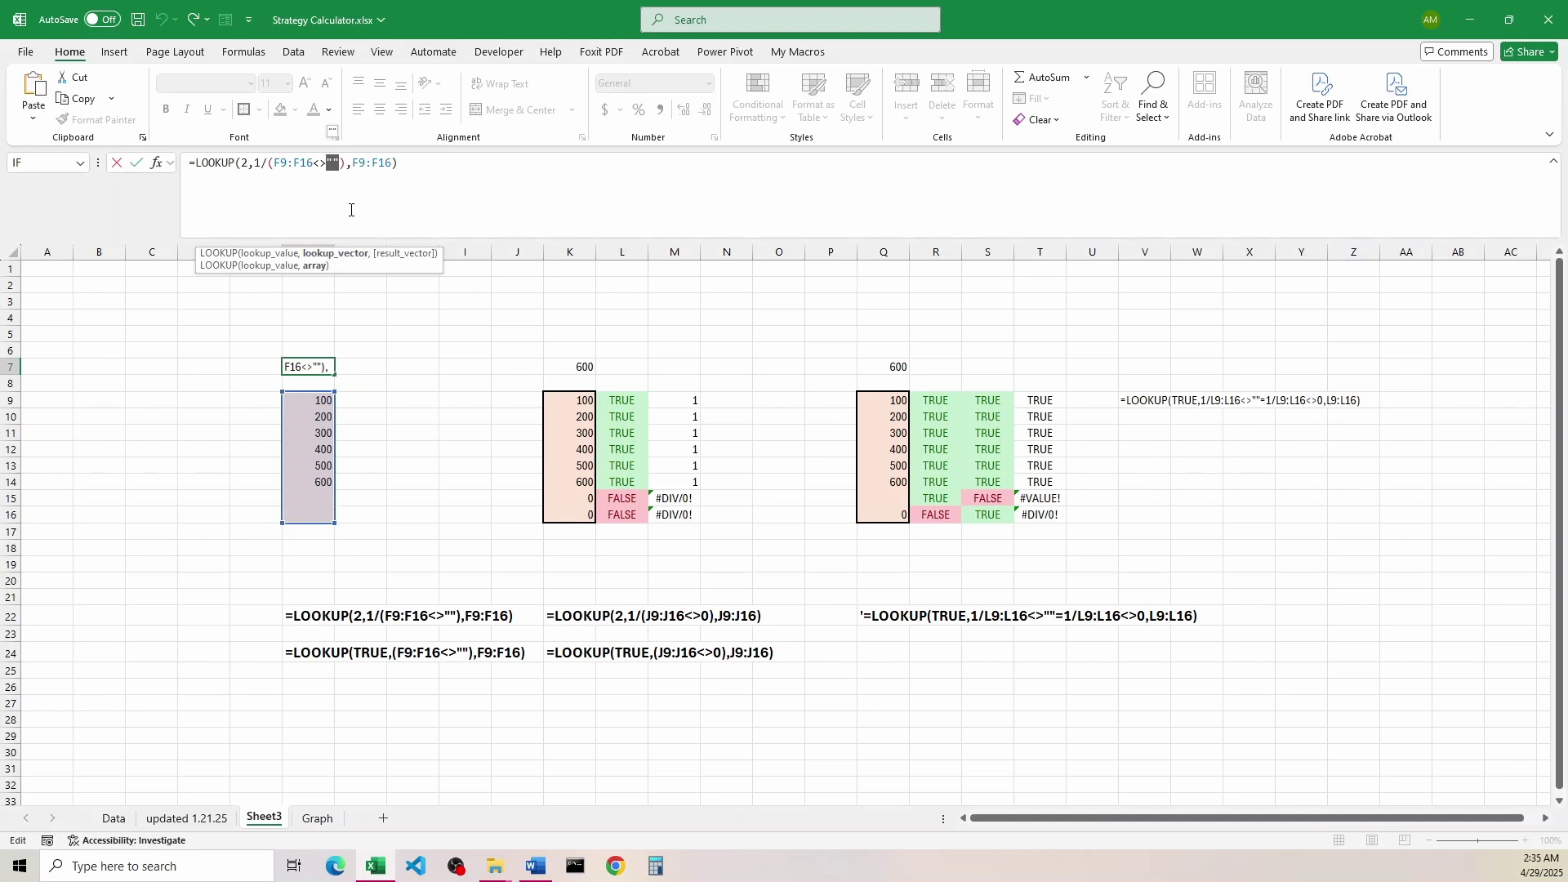
key(Escape)
drag(311, 500, 318, 514)
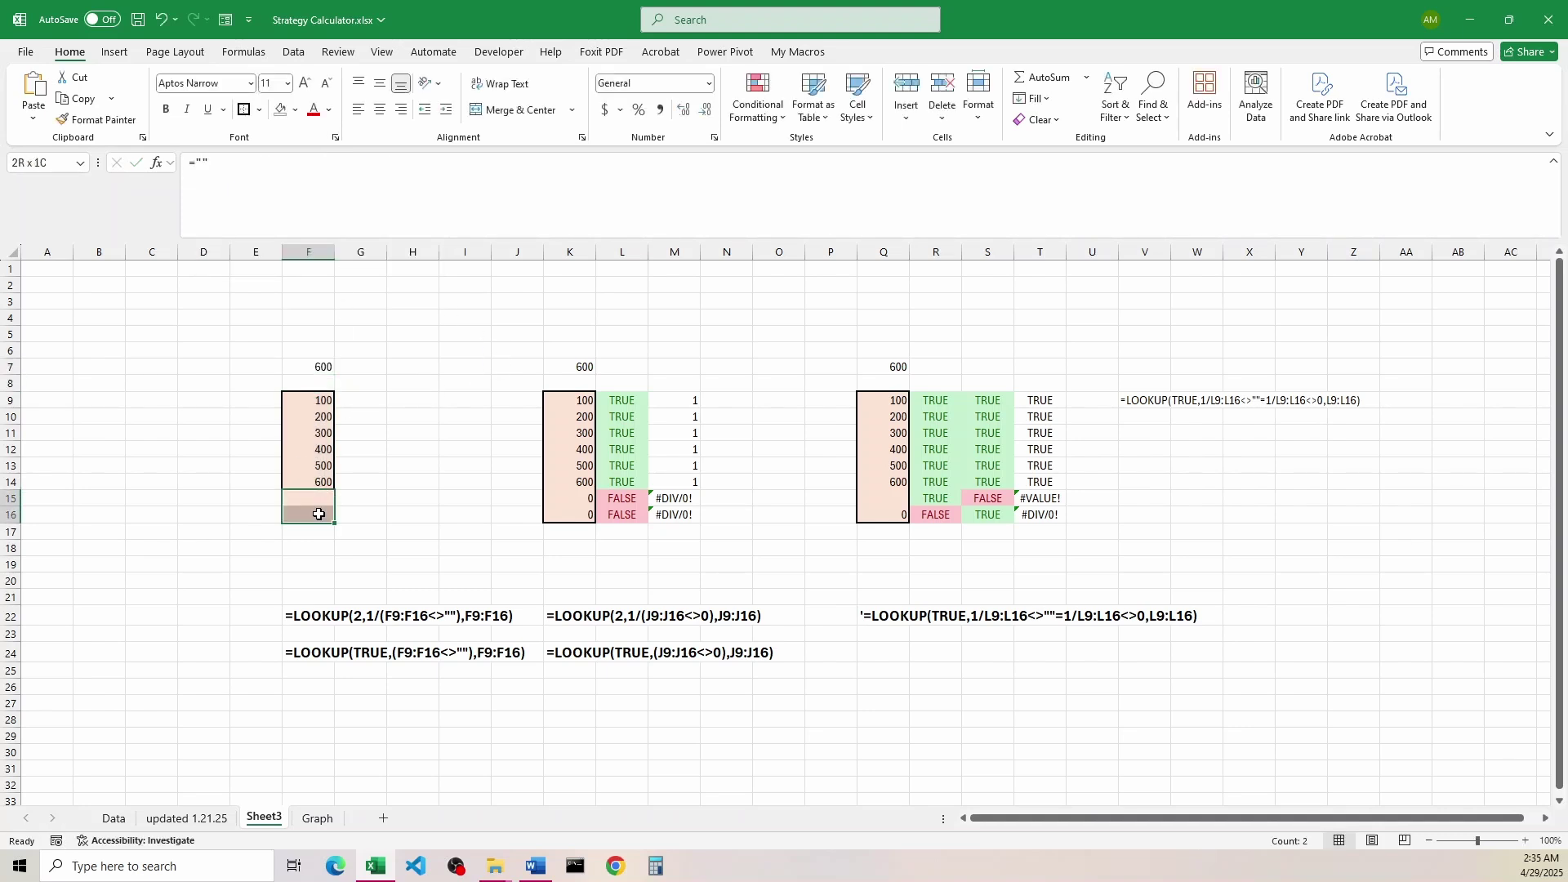
click(562, 368)
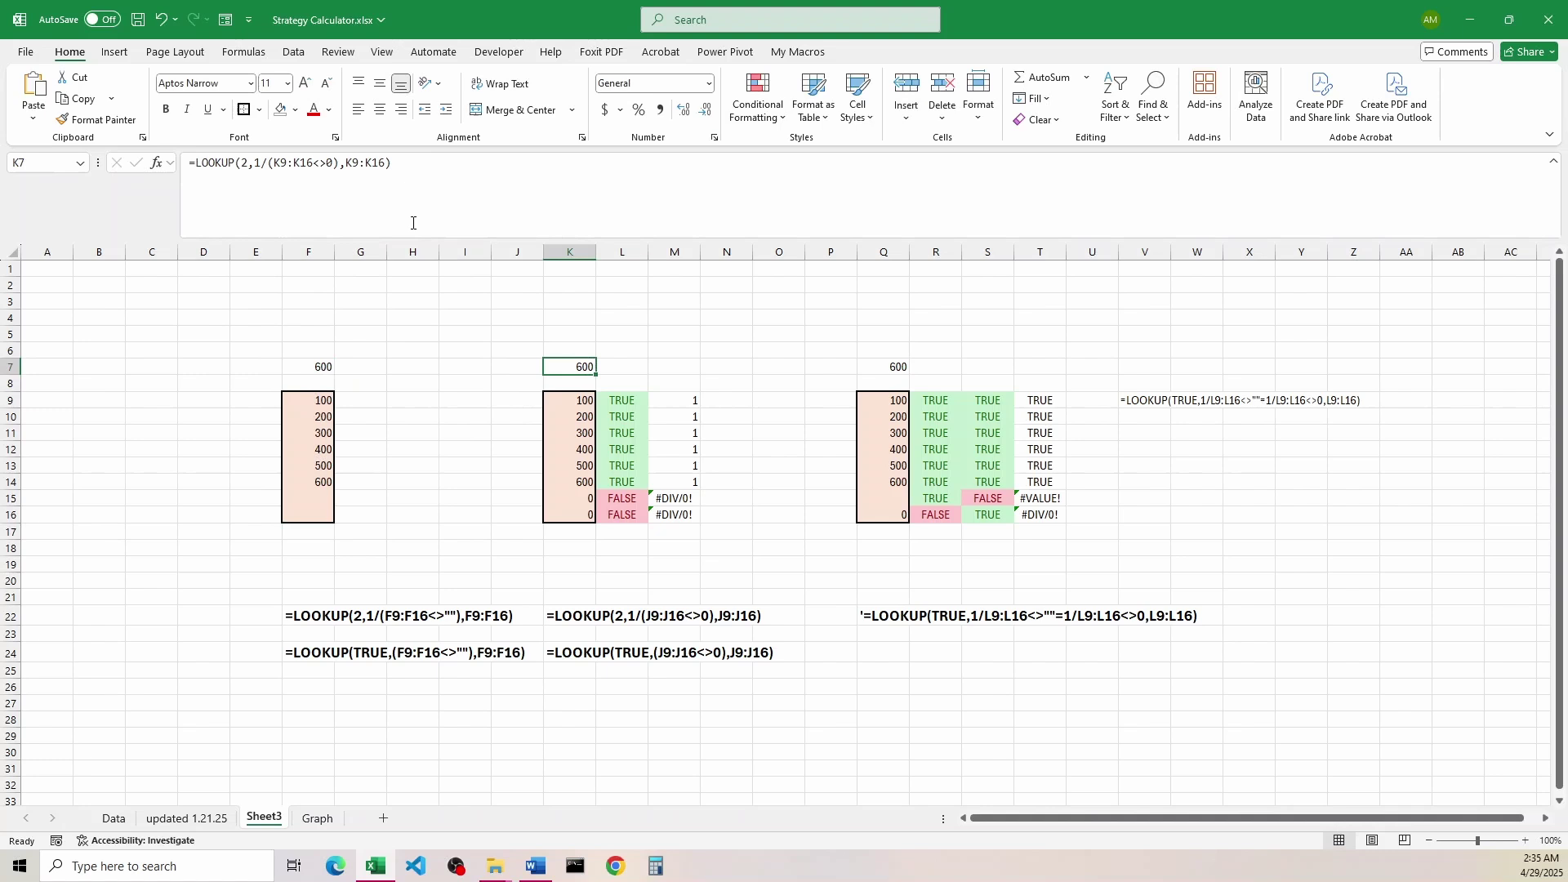
double_click(330, 163)
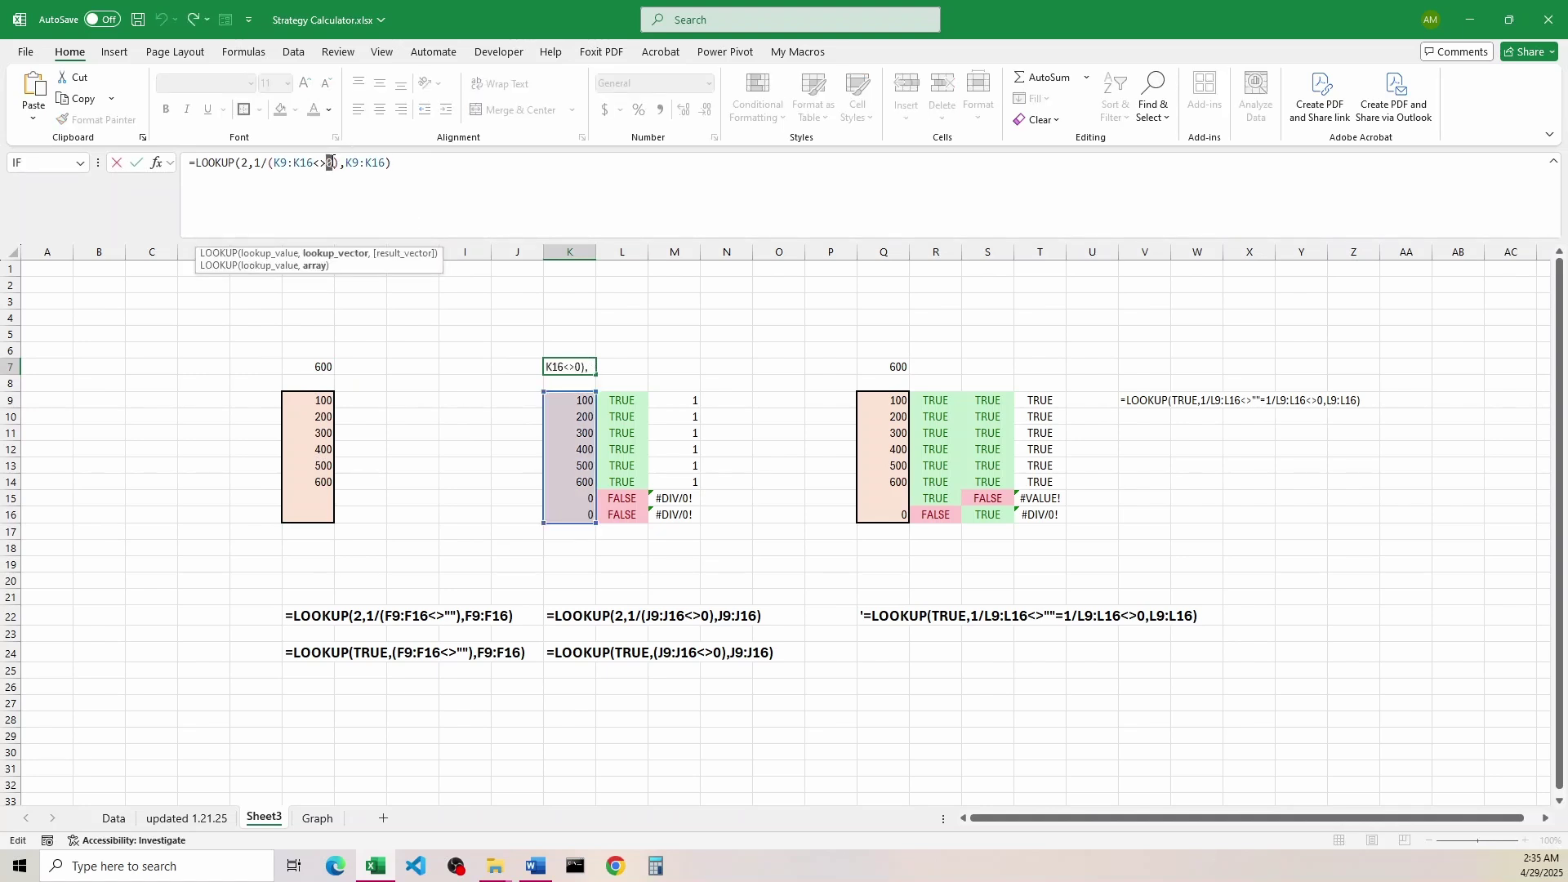
key(Escape)
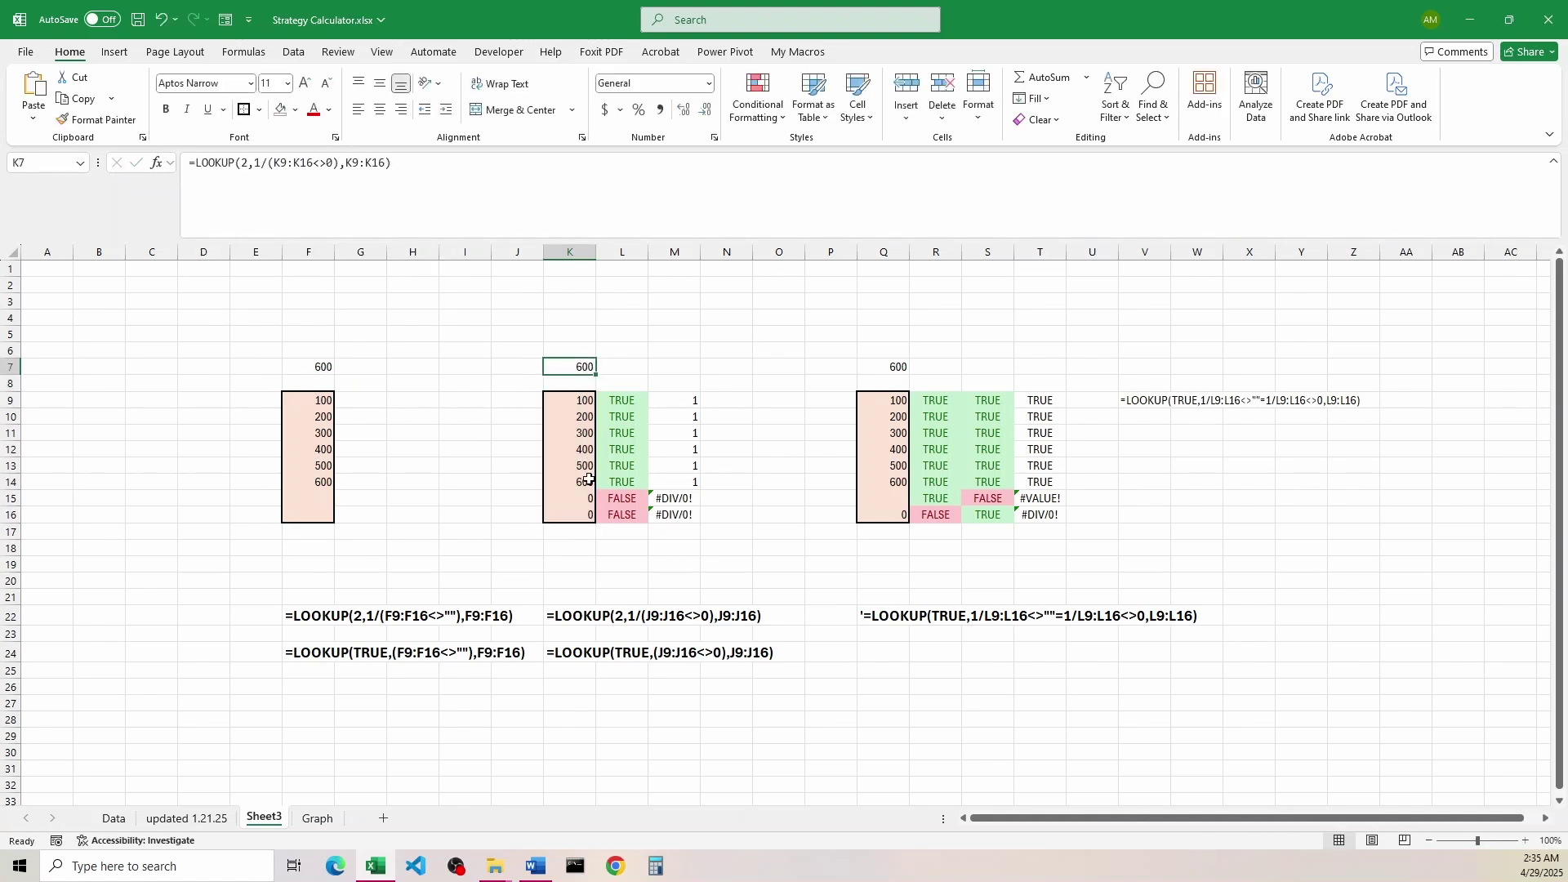
Step: Inspect how the (K9:K16<>0) part of K7's LOOKUP formula evaluates, without changing the formula
click(580, 483)
click(585, 372)
drag(272, 162, 327, 166)
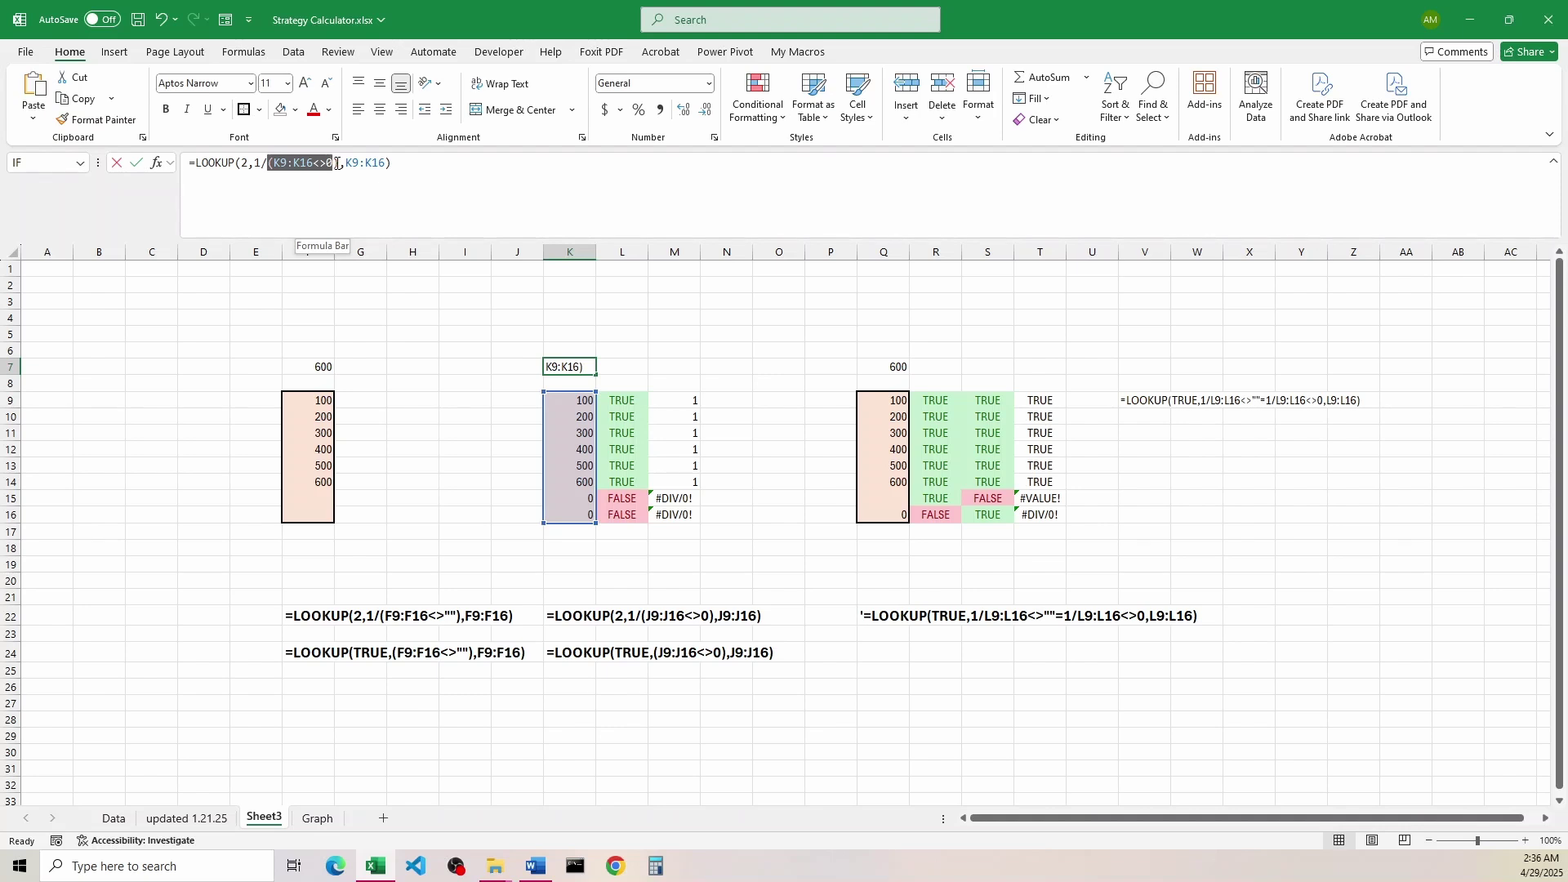
drag(340, 163, 339, 162)
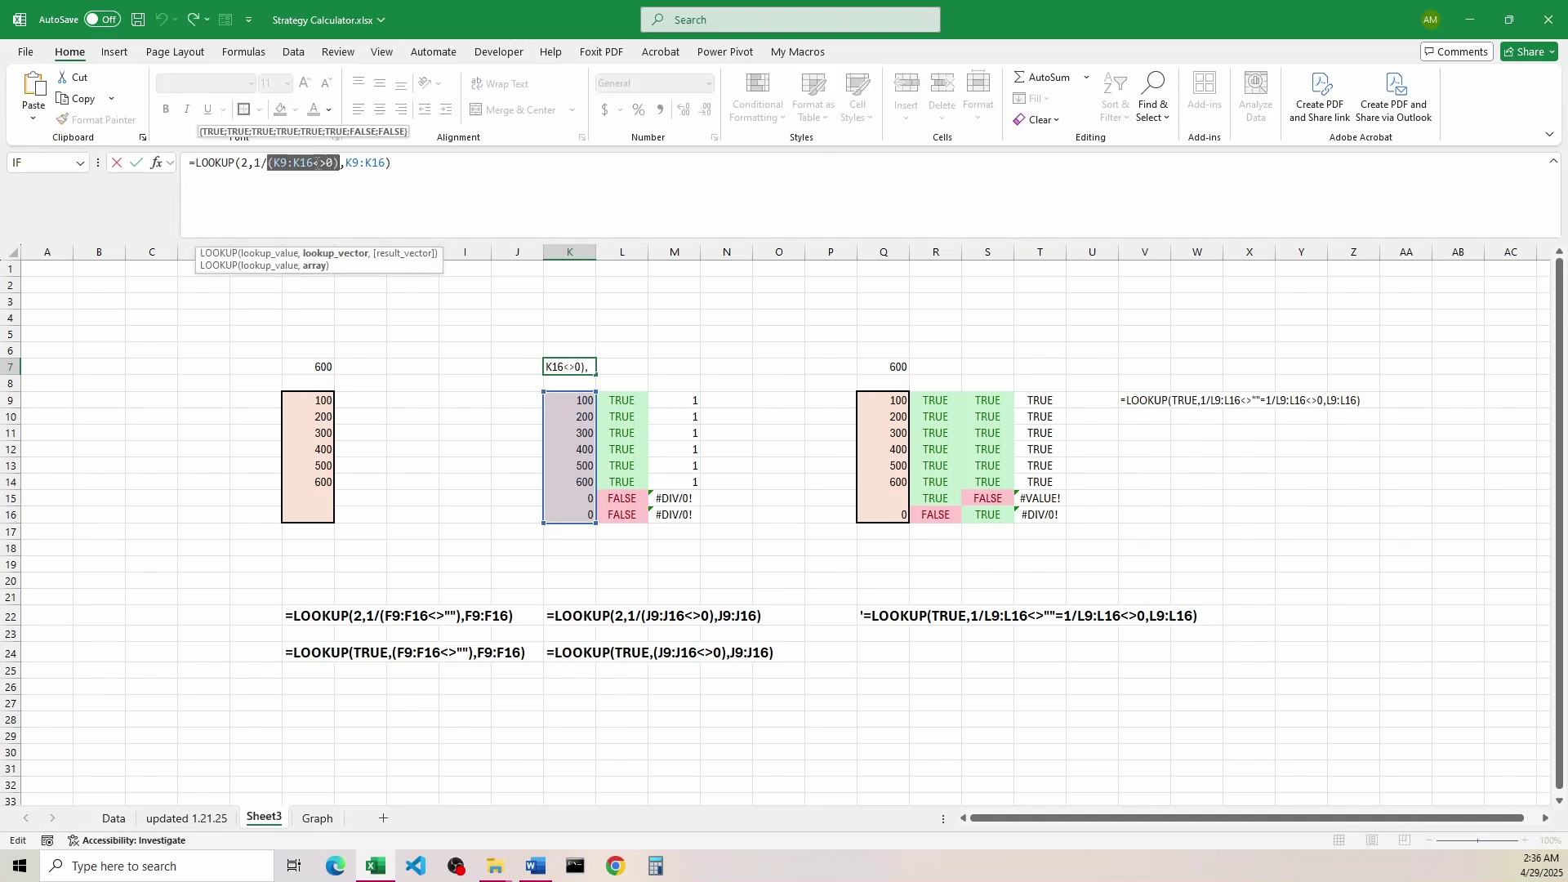
click(278, 162)
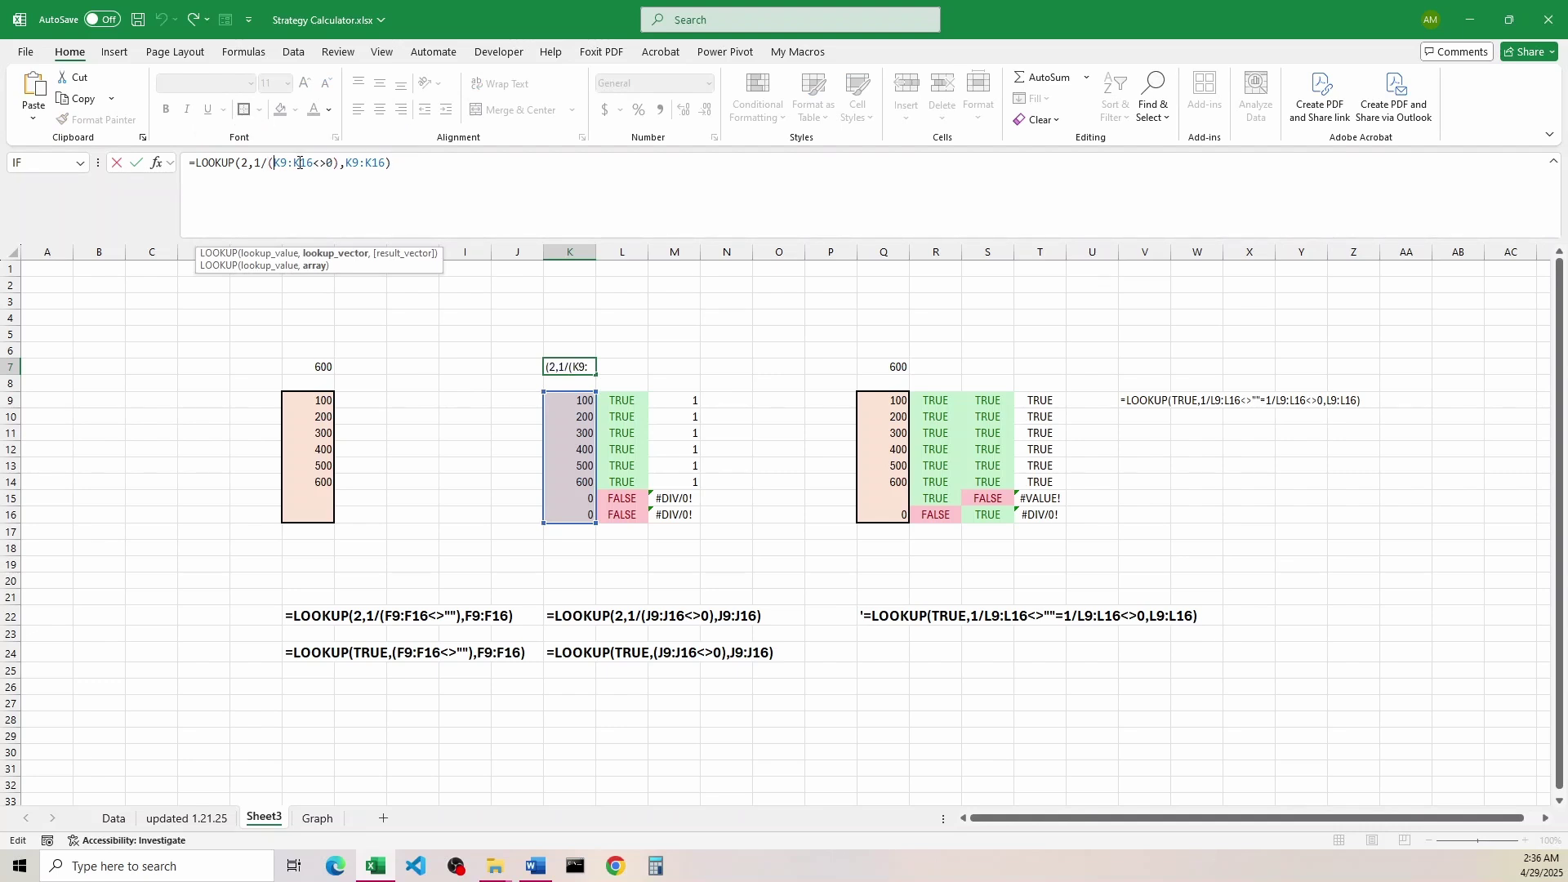
click(300, 163)
key(Return)
Step: Review the helper formulas in columns L and M beside the second list, and the sample formulas in K22 and K24
click(625, 405)
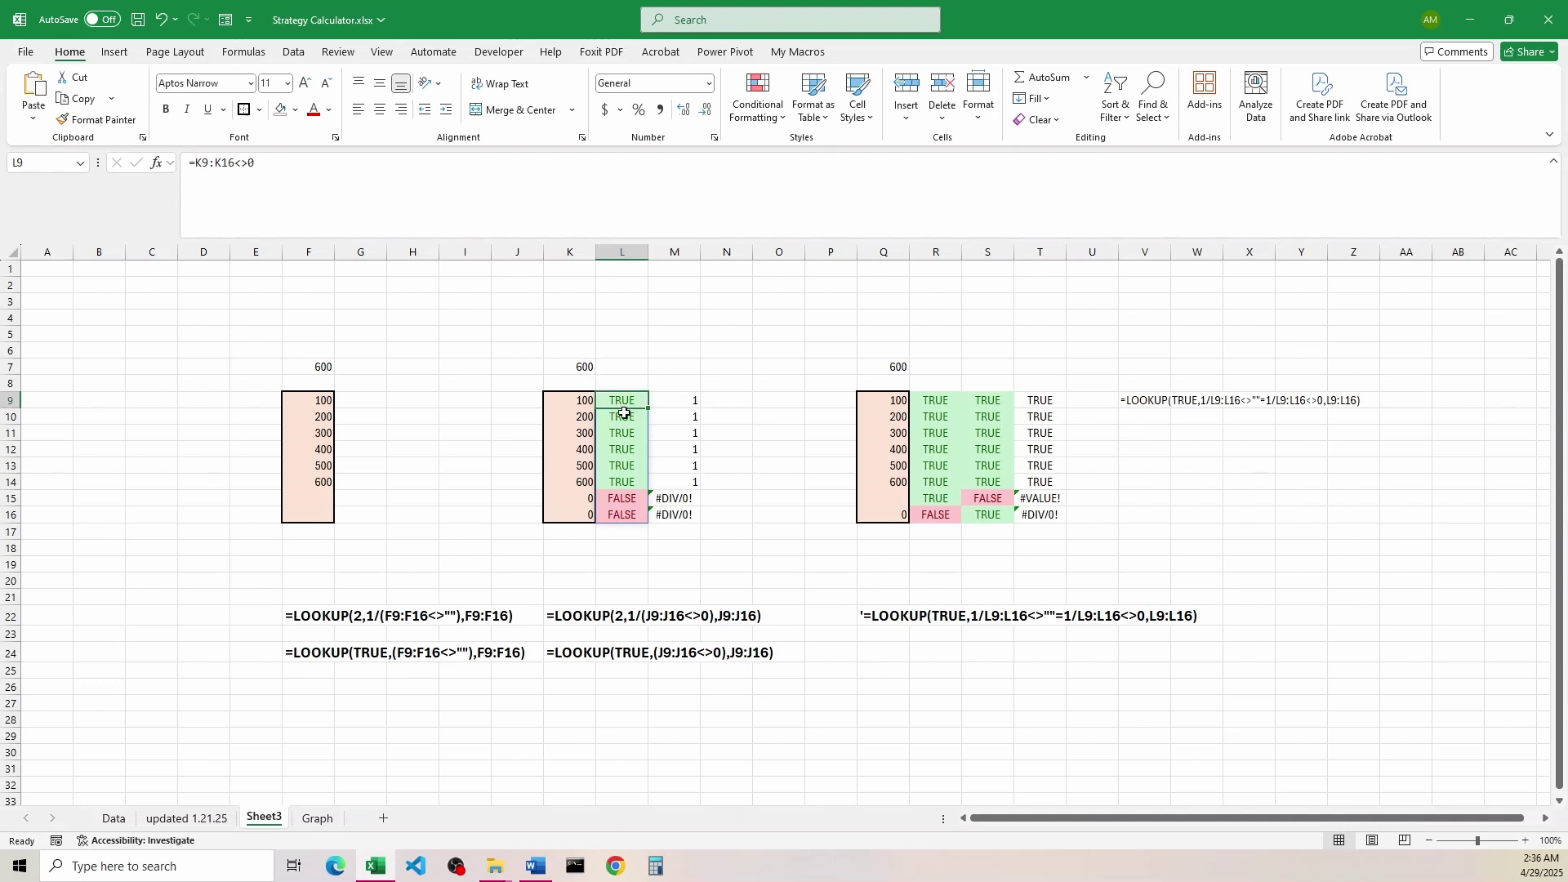
click(684, 404)
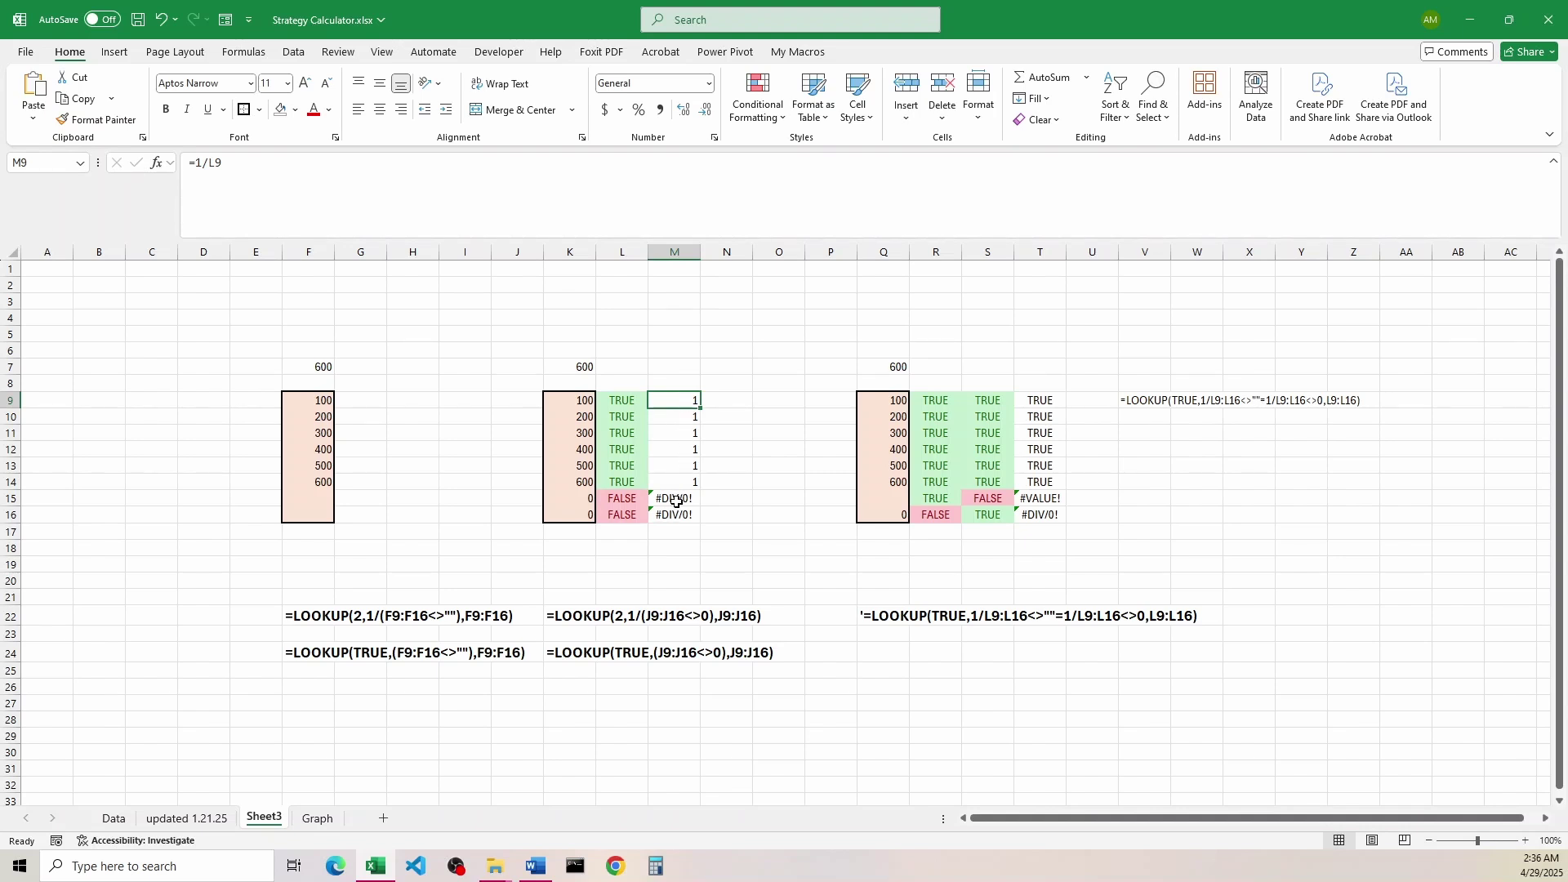
key(Down)
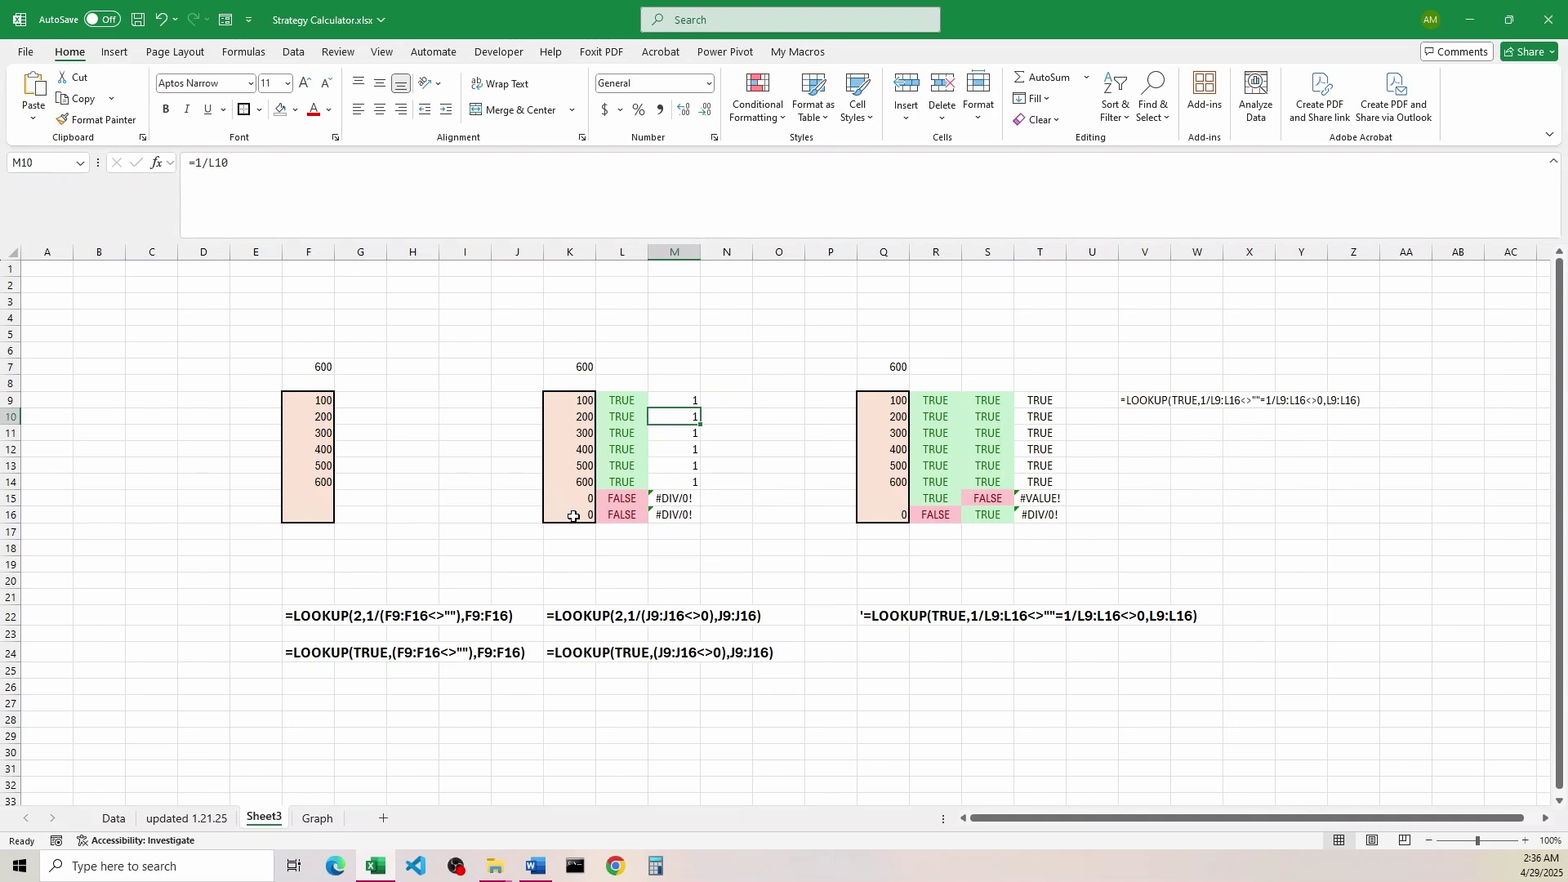
click(561, 614)
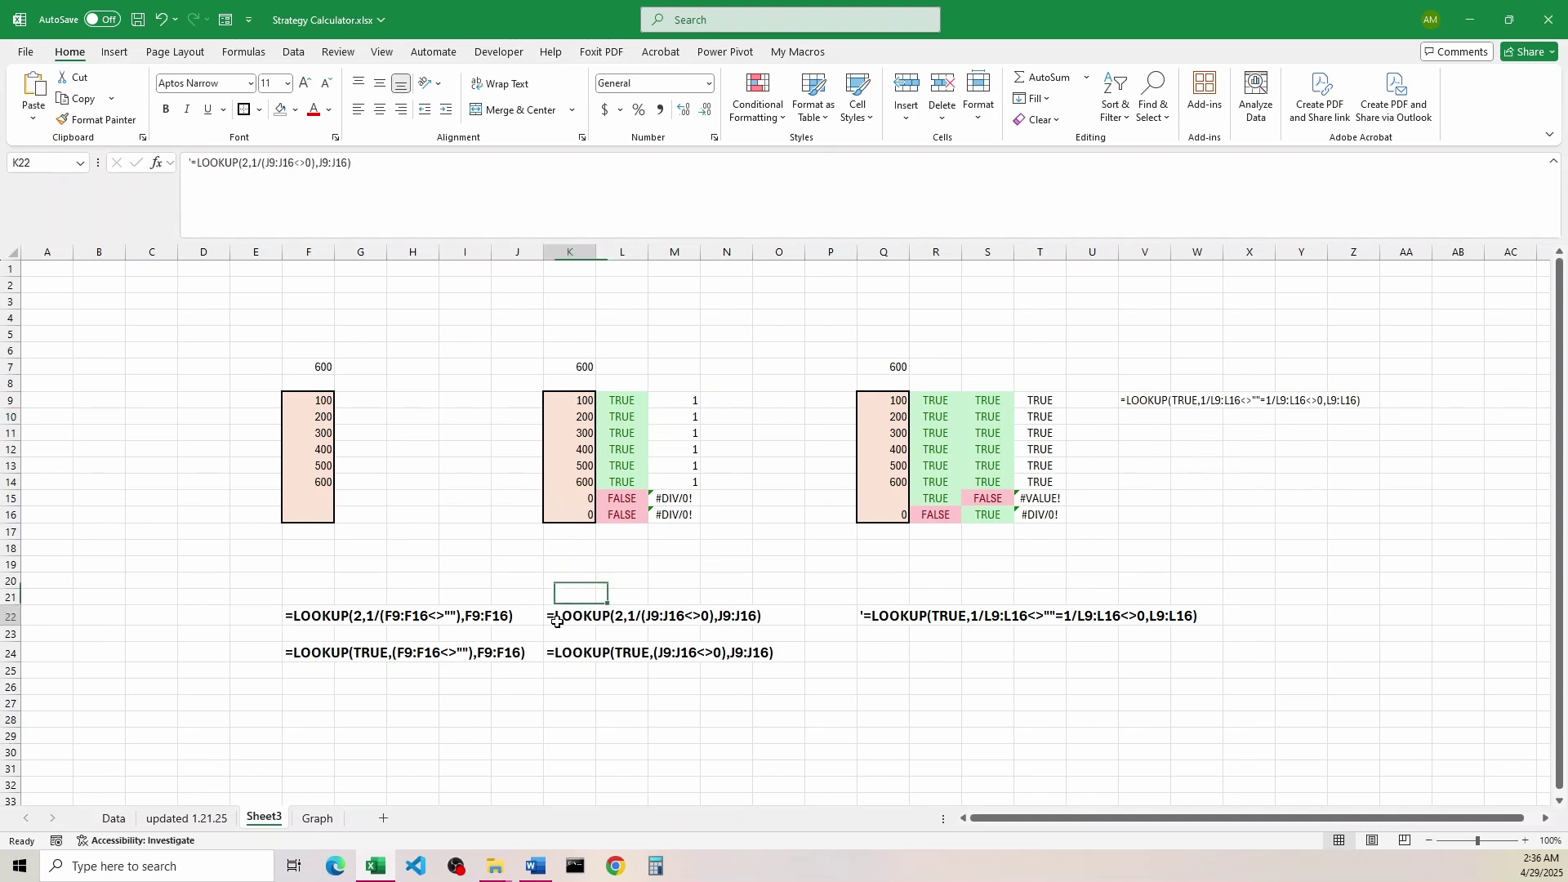
click(581, 658)
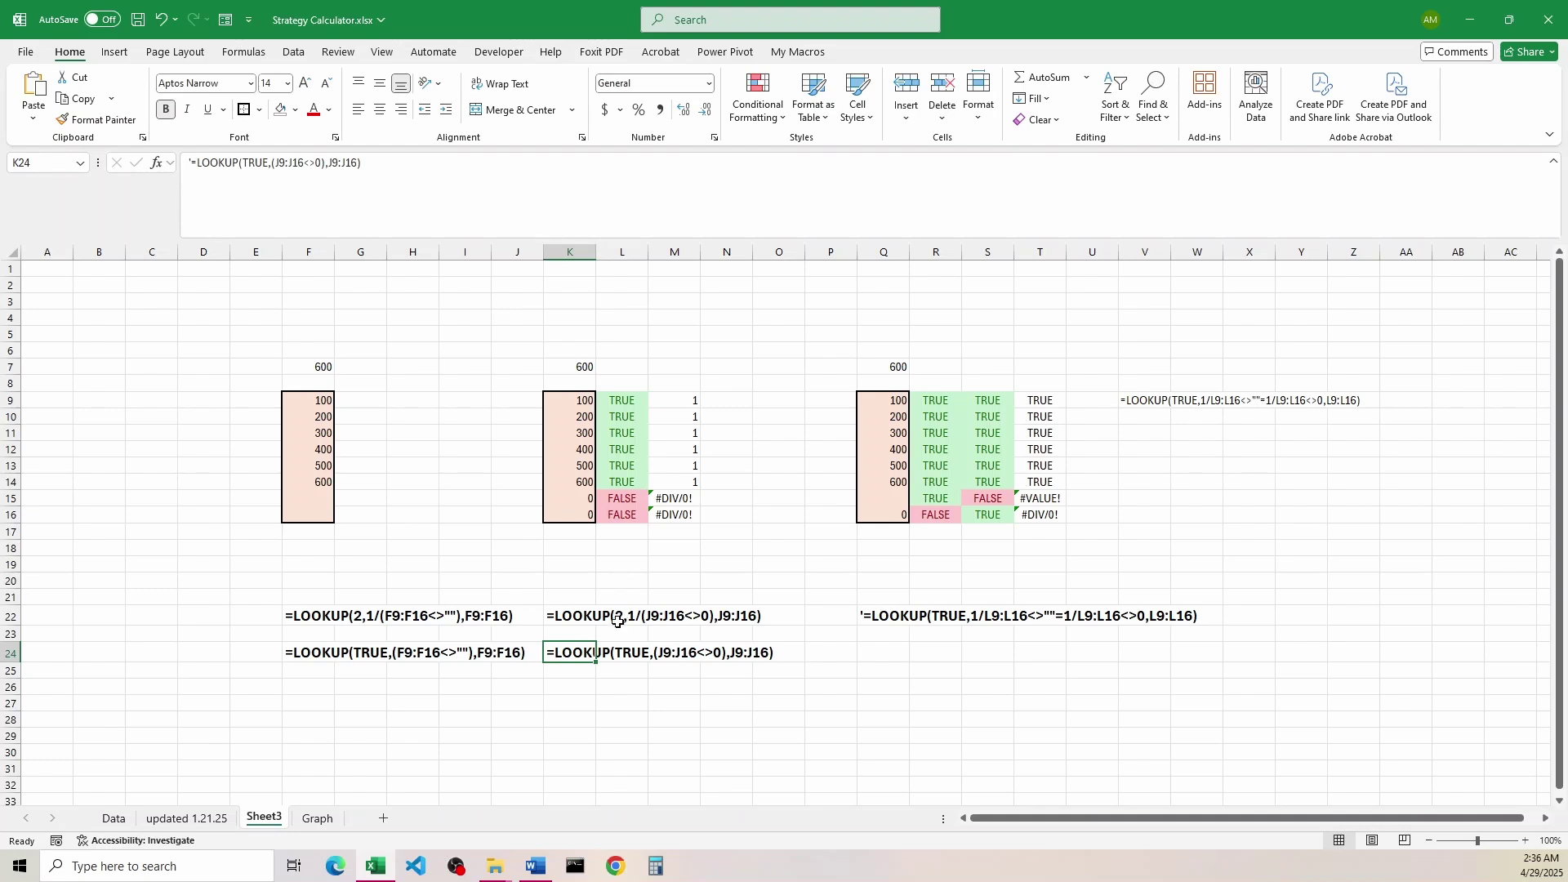
Step: Trace the last numeric value in M9:M16 across row 14 to its matching list entry in column K
drag(693, 391, 668, 515)
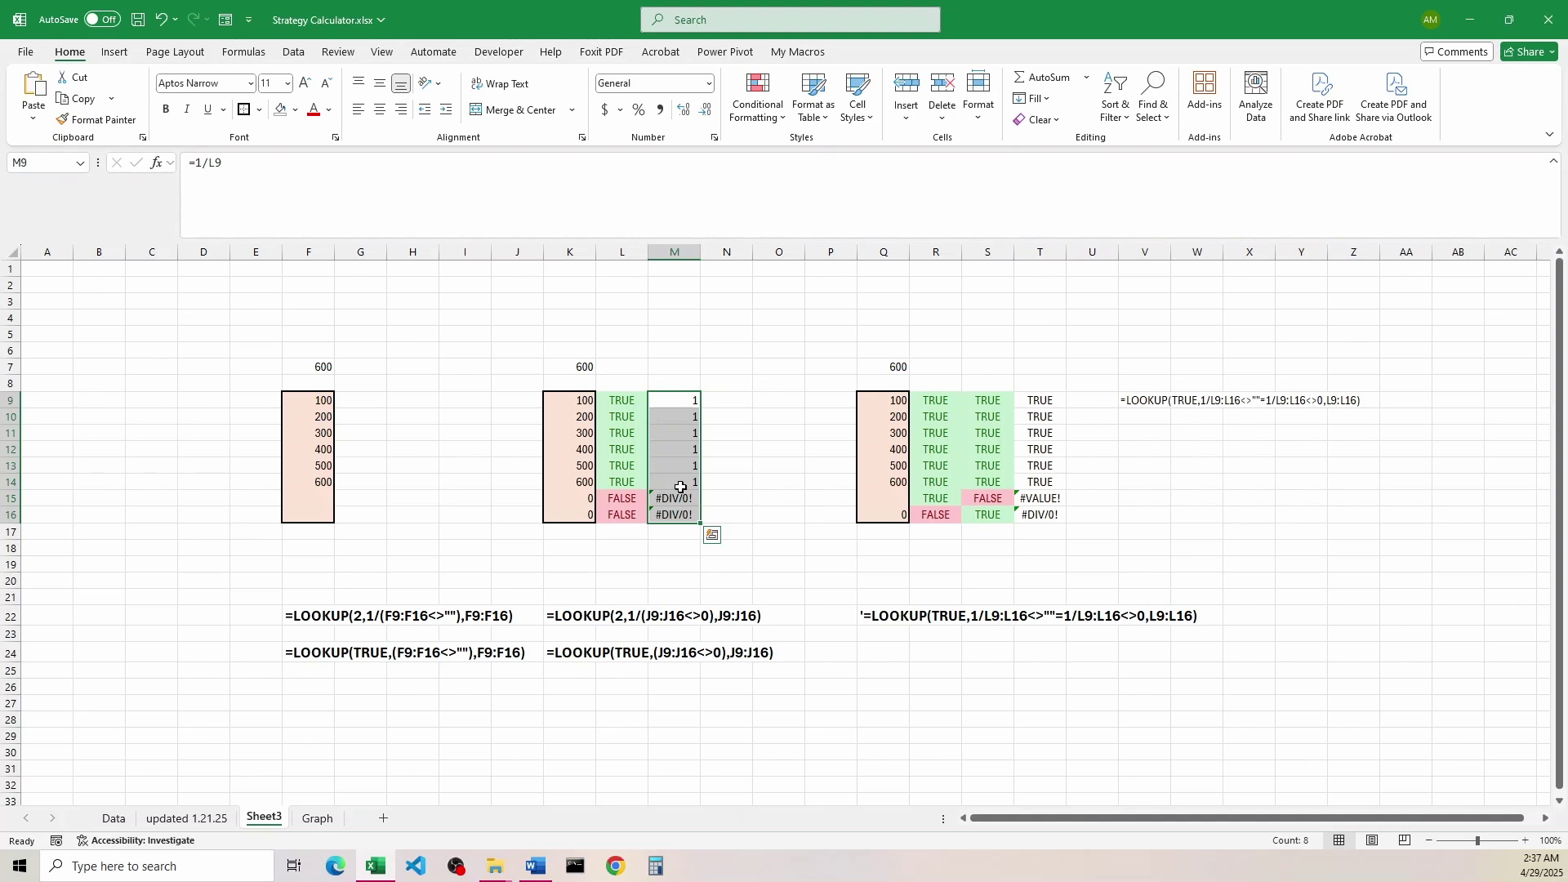
click(574, 484)
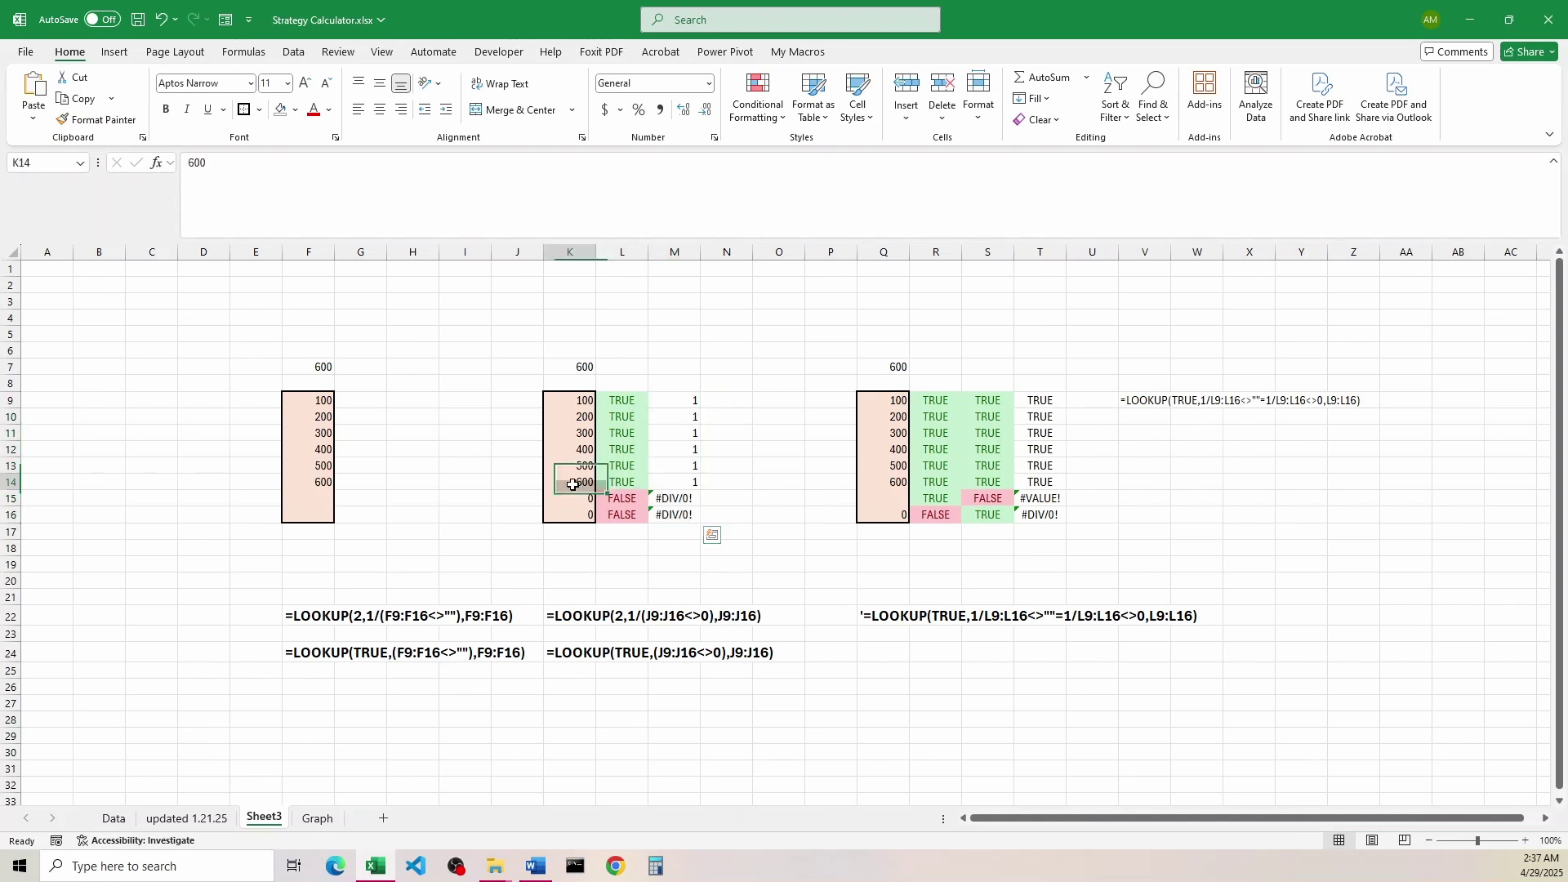
click(683, 492)
click(688, 484)
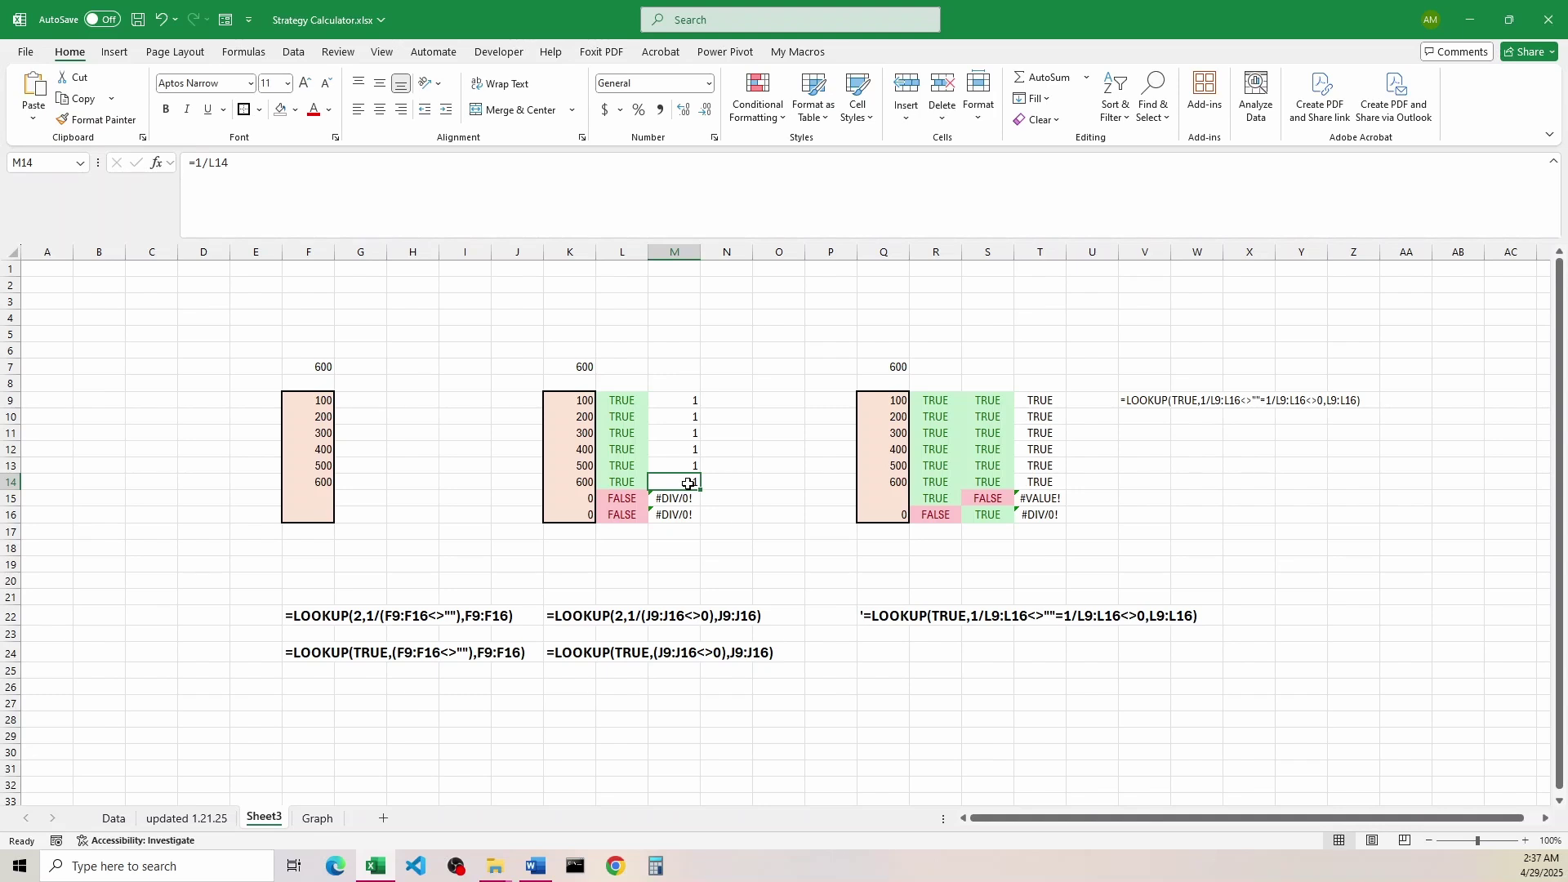
drag(688, 484, 566, 478)
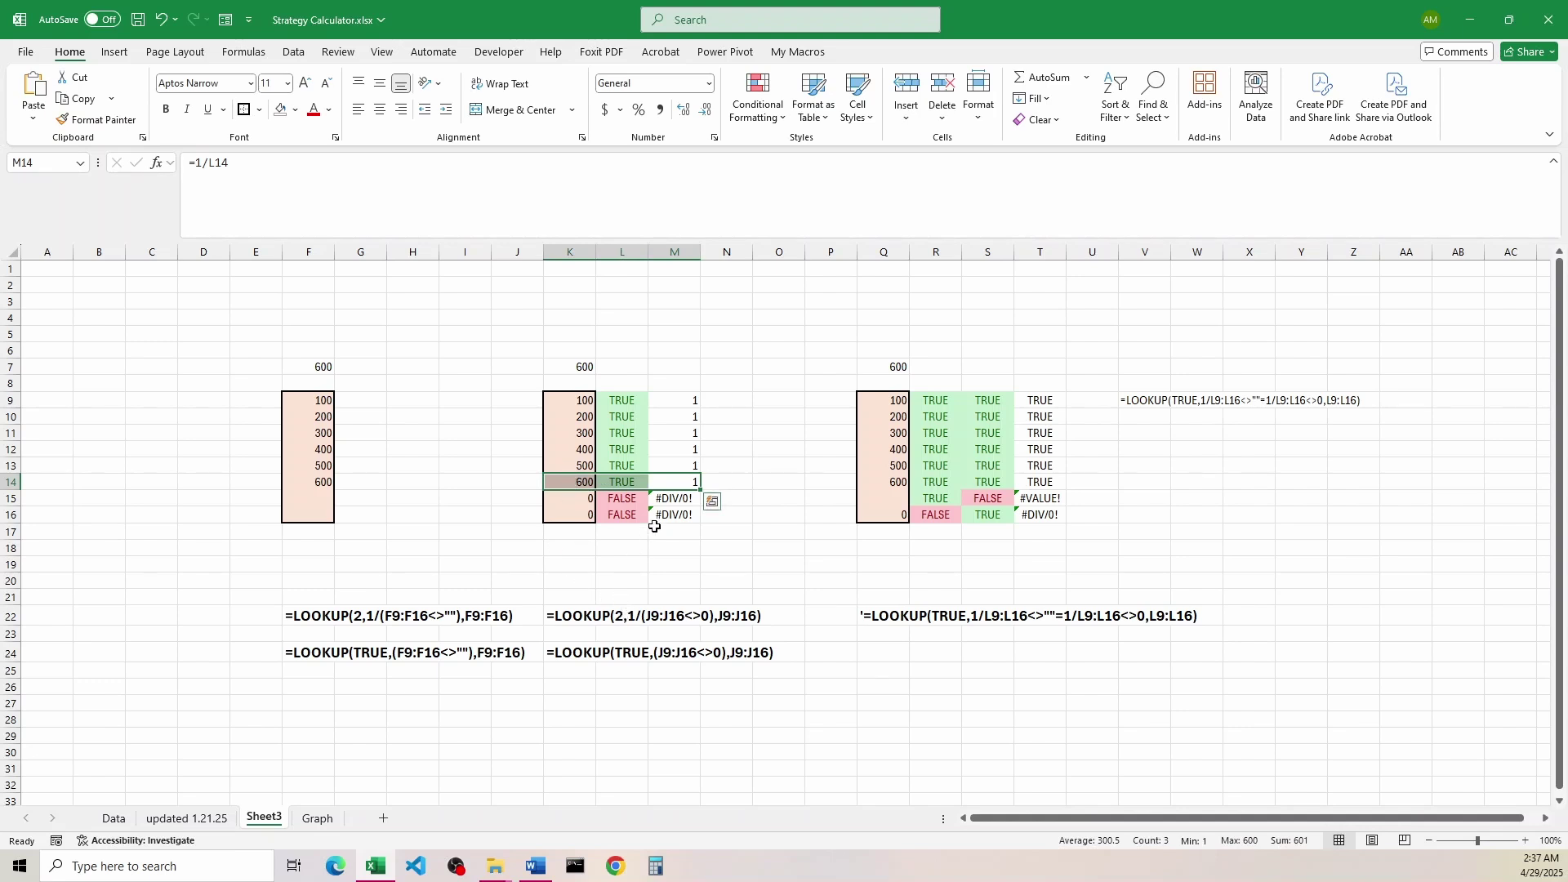
Step: Review the helper formulas in M9 and L9, then examine the TRUE-based sample formula in K24 without changing it
click(686, 451)
click(686, 402)
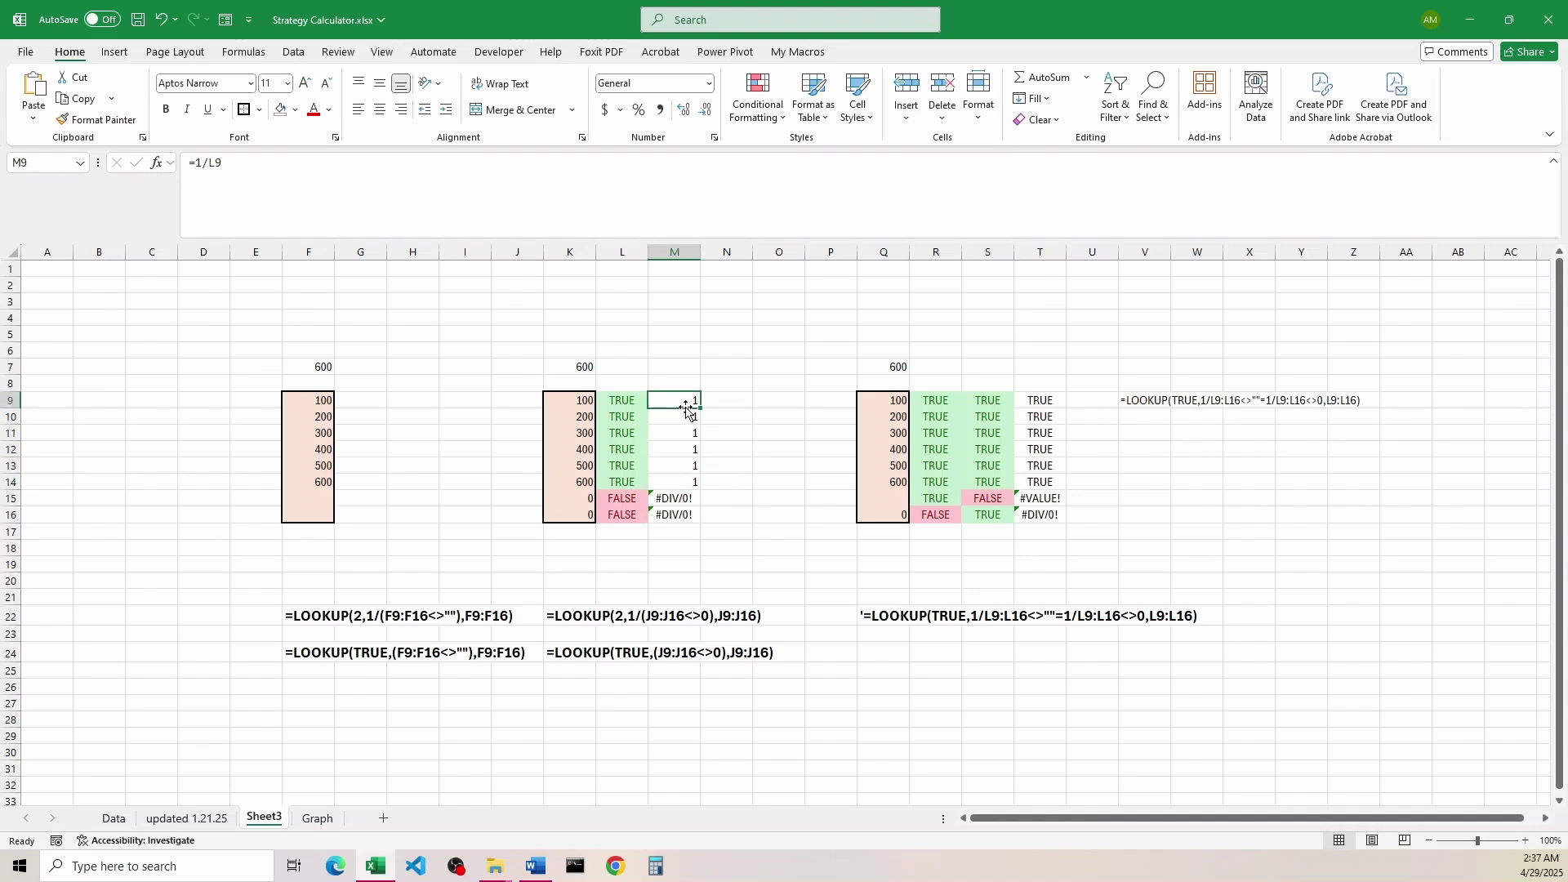
click(623, 400)
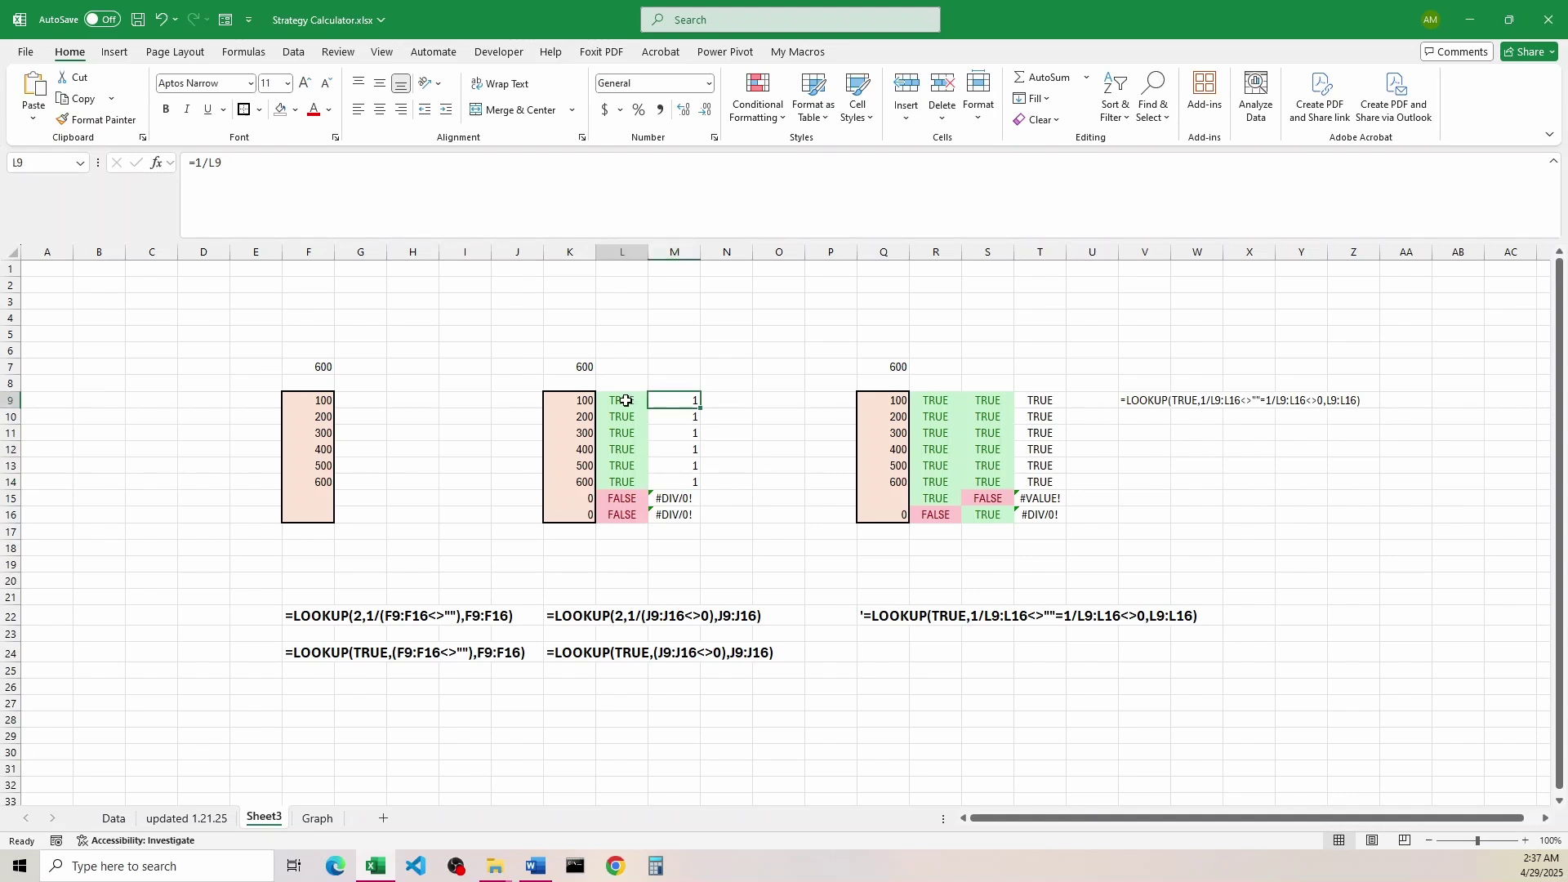
click(567, 650)
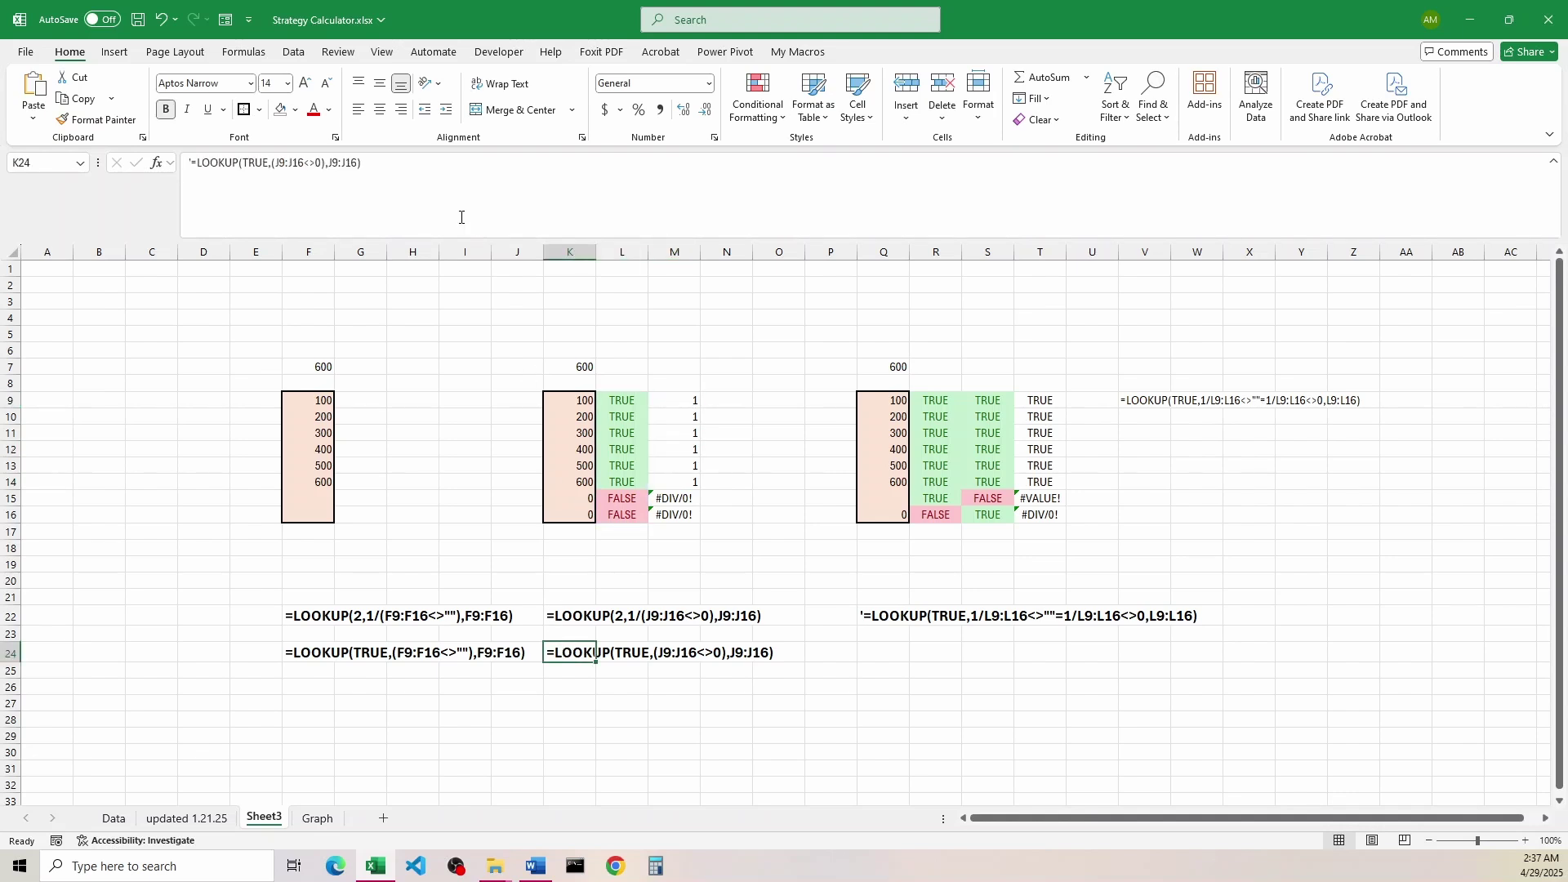
drag(362, 163, 200, 162)
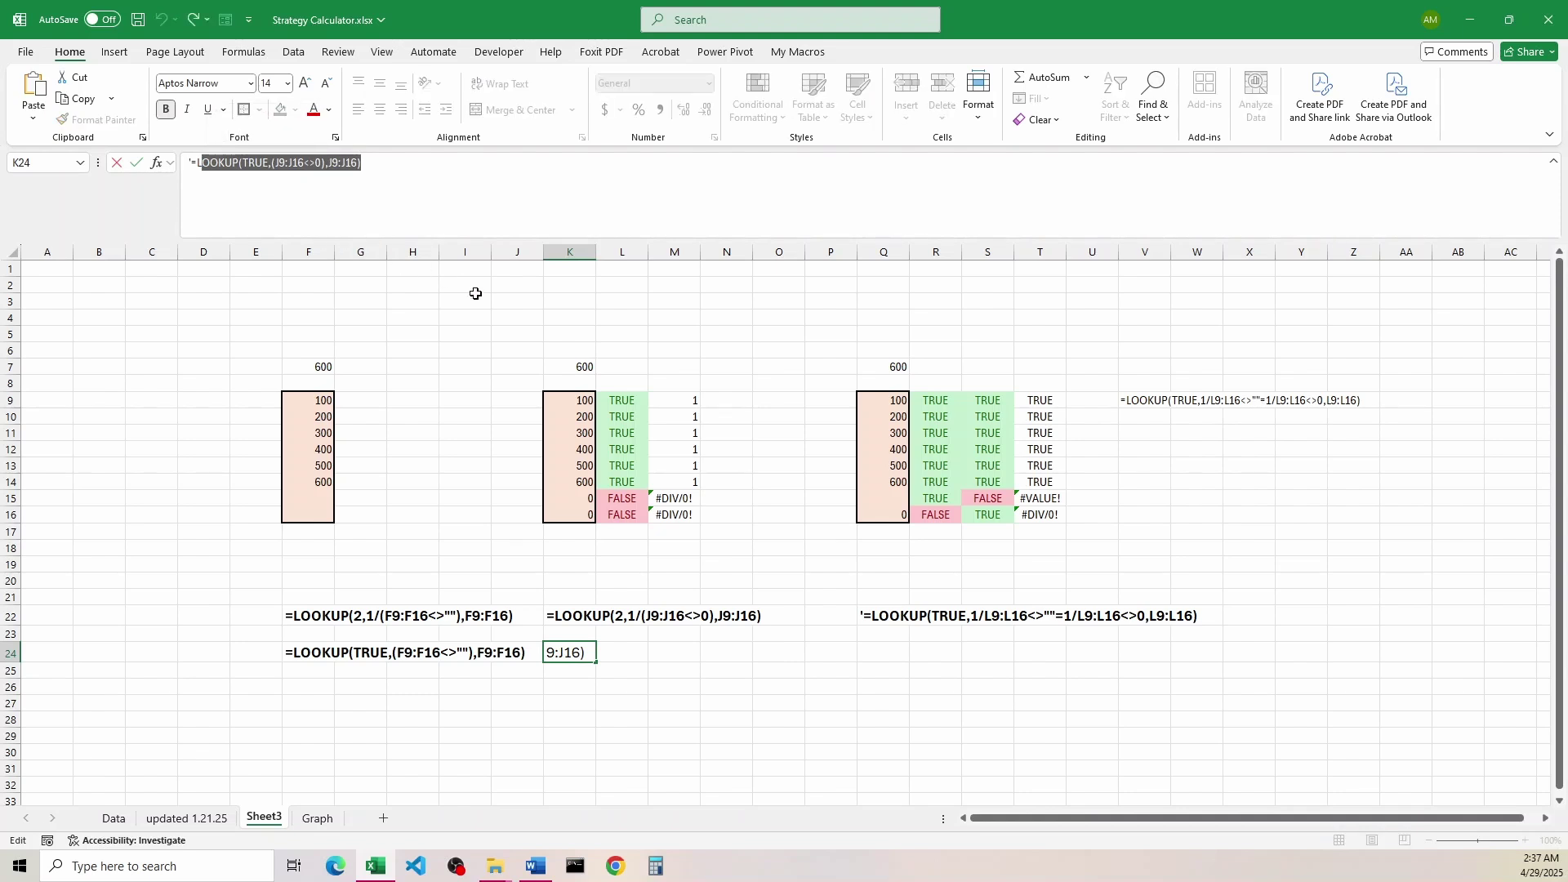
key(Return)
Step: Rewrite K7's formula as =LOOKUP(TRUE,(K9:K16<>0),K9:K16)
click(573, 367)
click(308, 163)
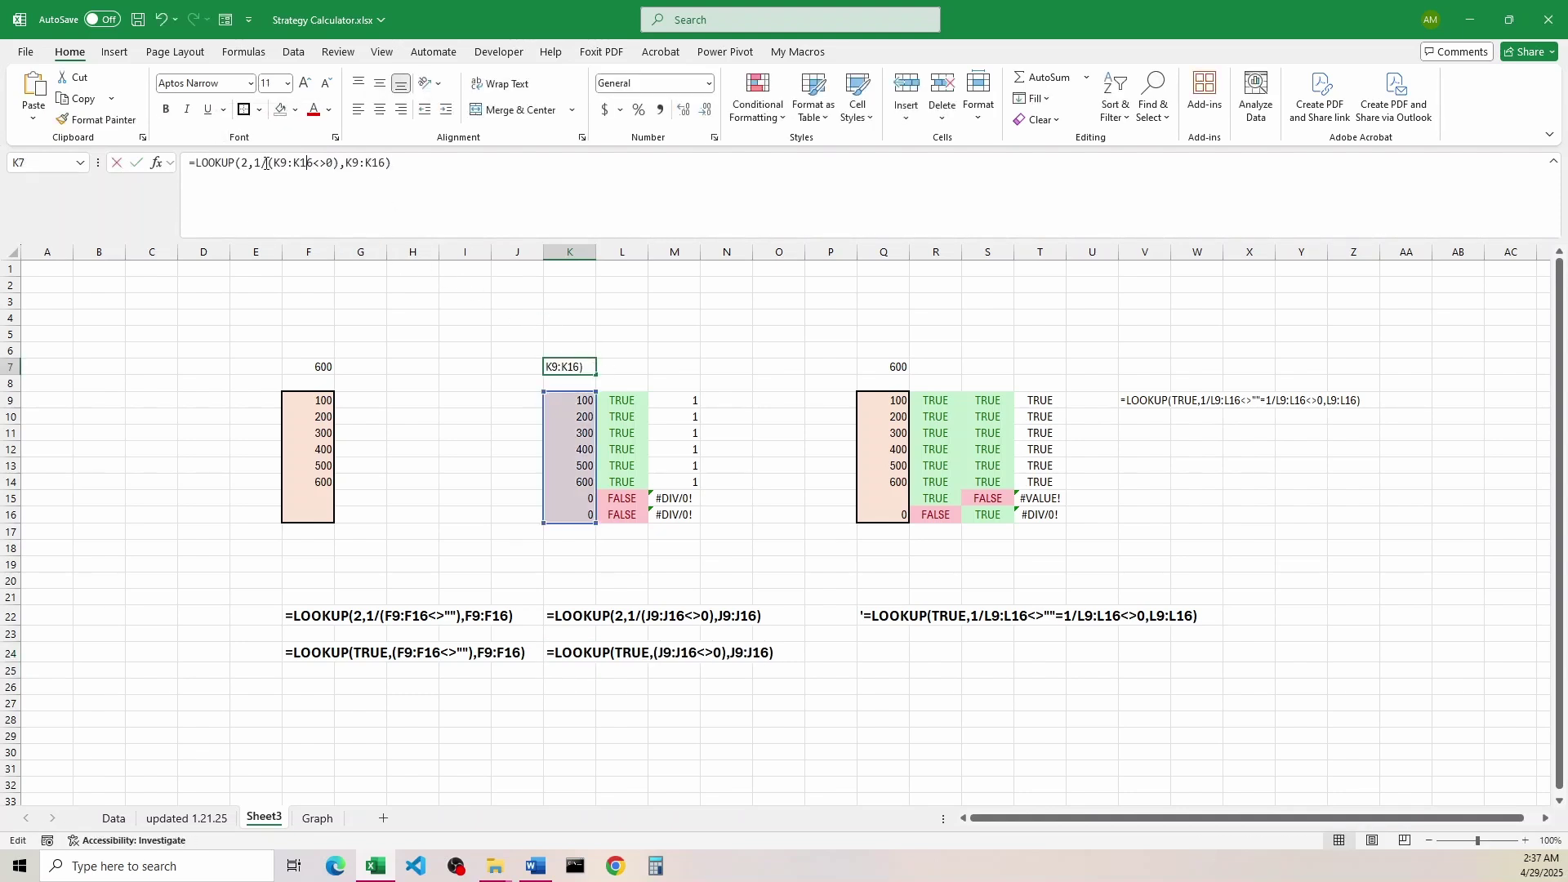
click(242, 163)
drag(250, 163, 333, 164)
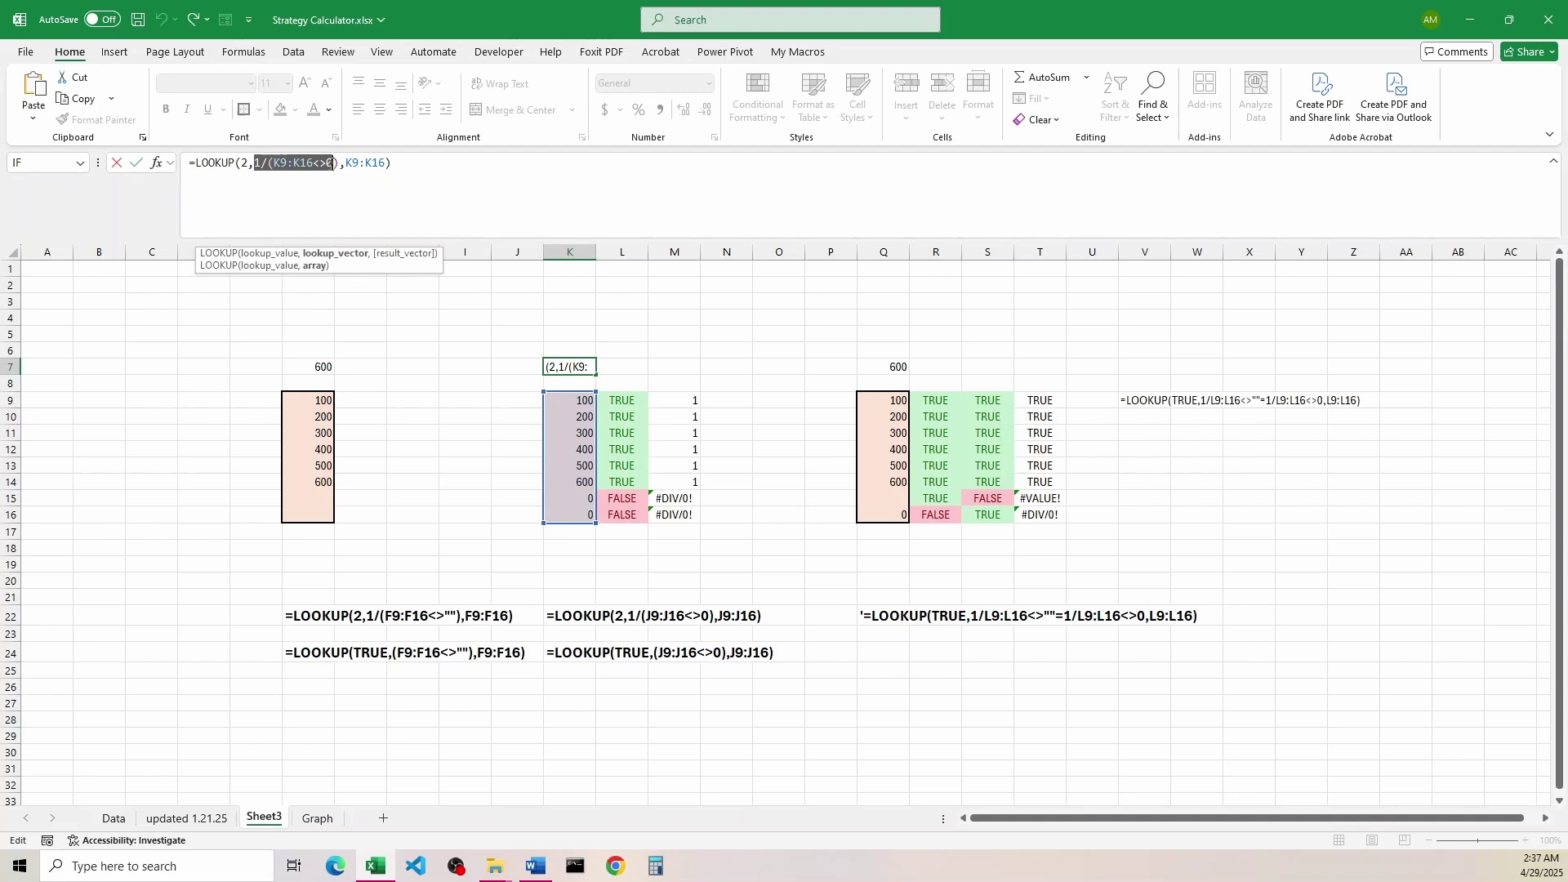
click(265, 164)
key(BackSpace)
key(BackSpace)
click(250, 164)
key(BackSpace)
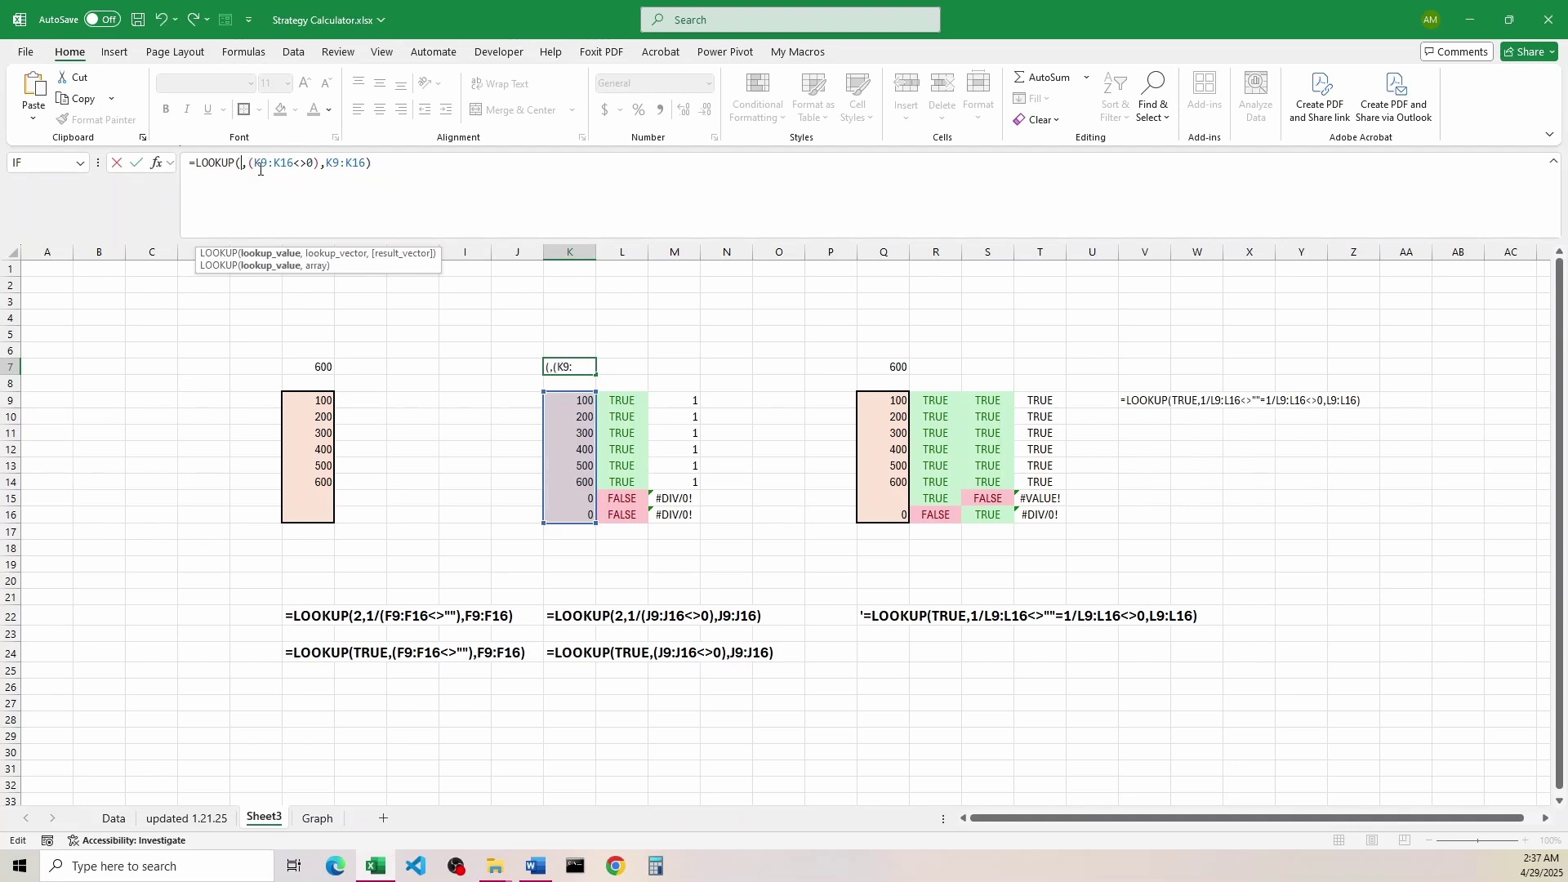
text(TRUE)
key(Return)
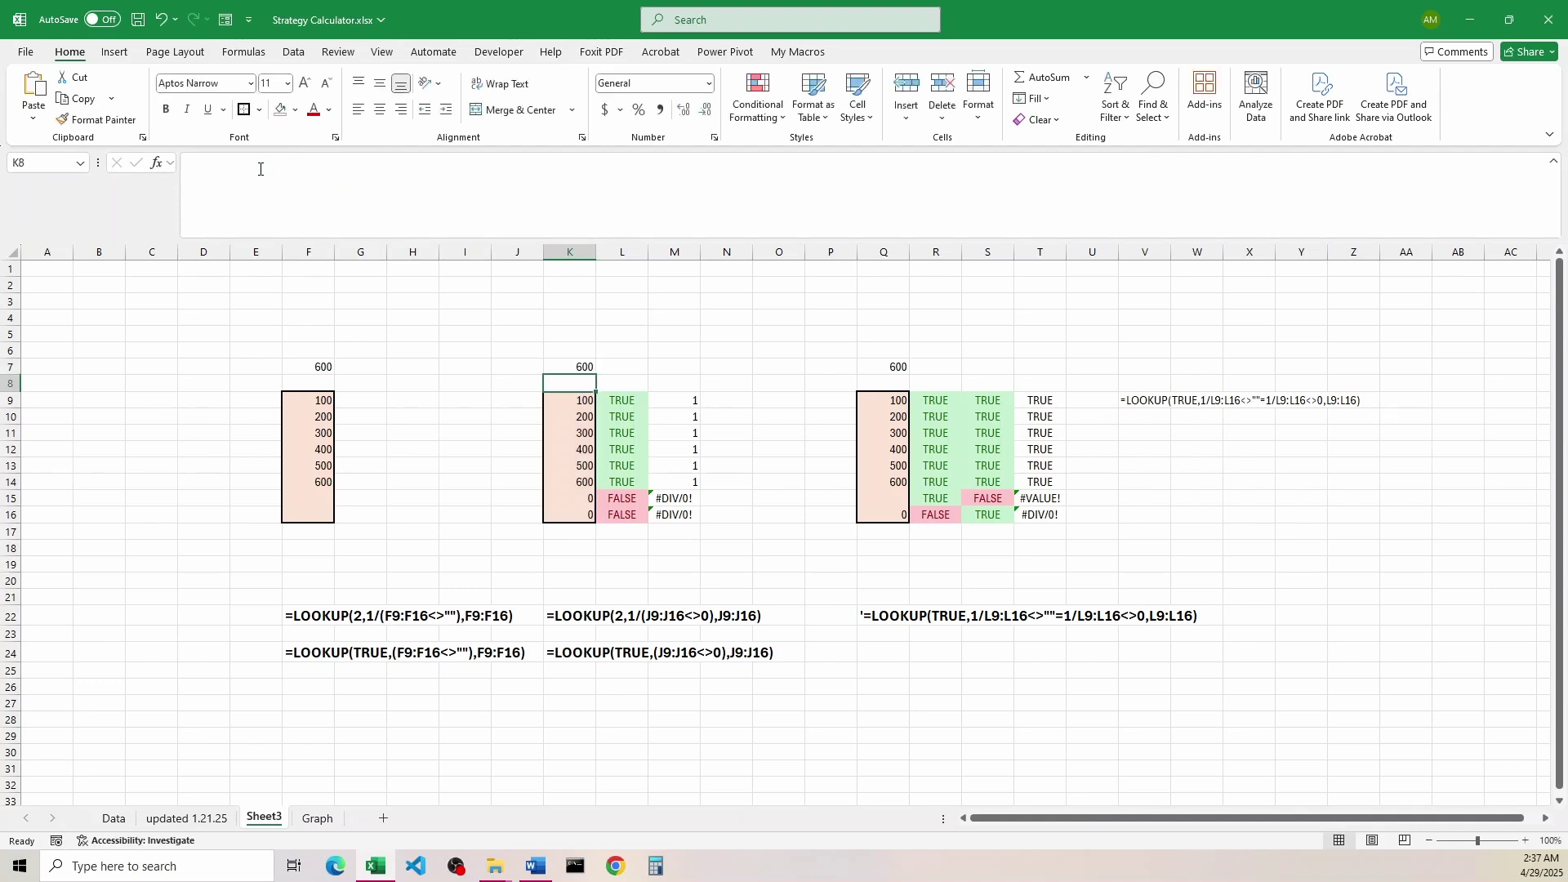
click(592, 365)
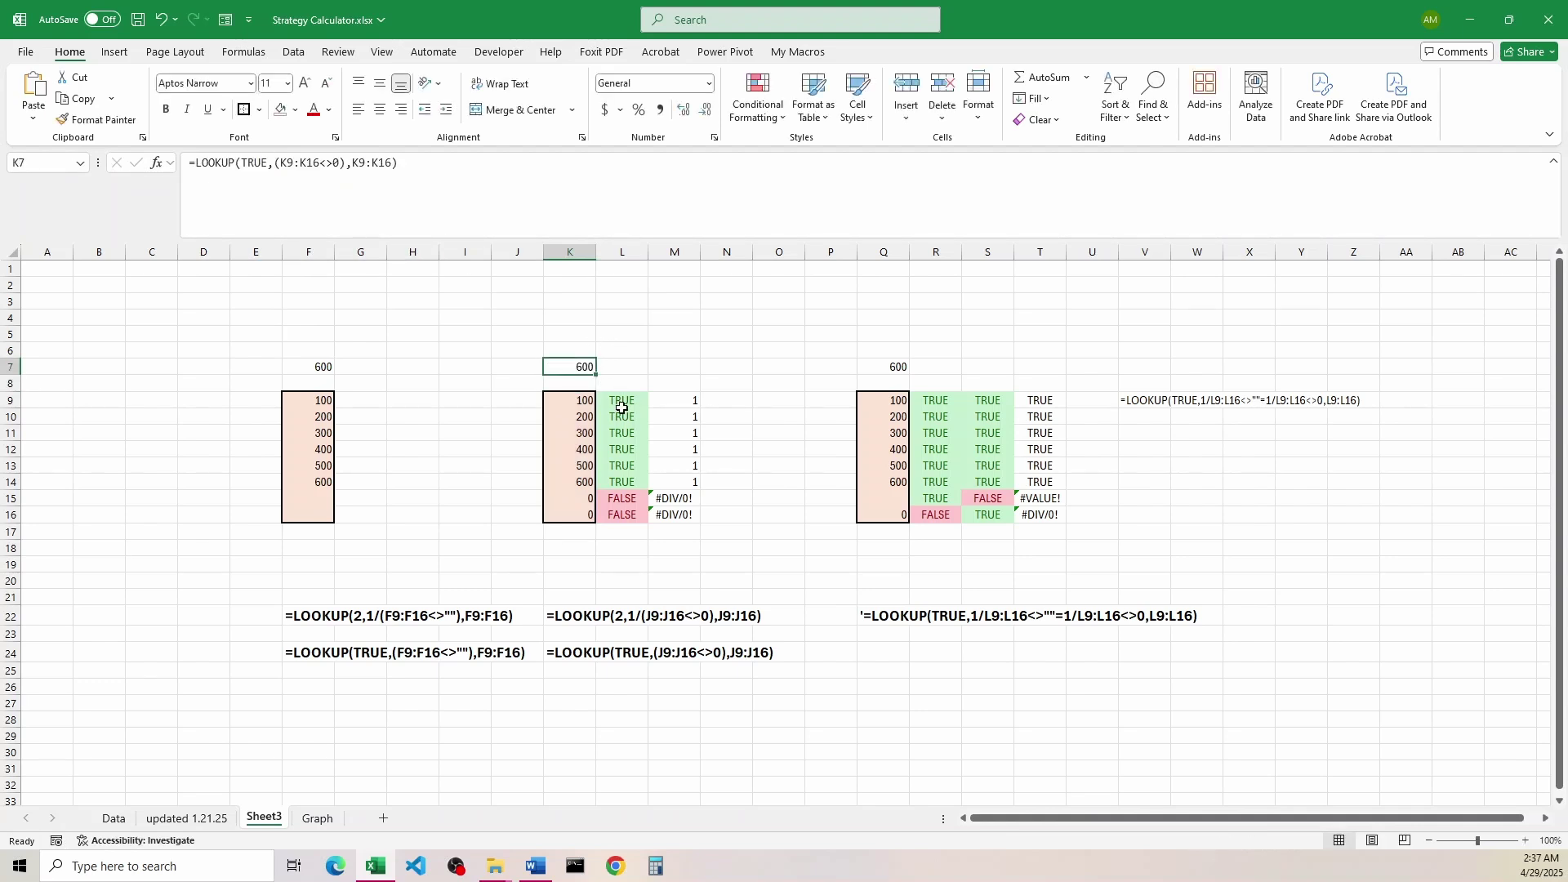
Step: Trace the last TRUE in L9:L16 across row 14 to its list entry, and check K22's sample formula
drag(624, 400, 621, 519)
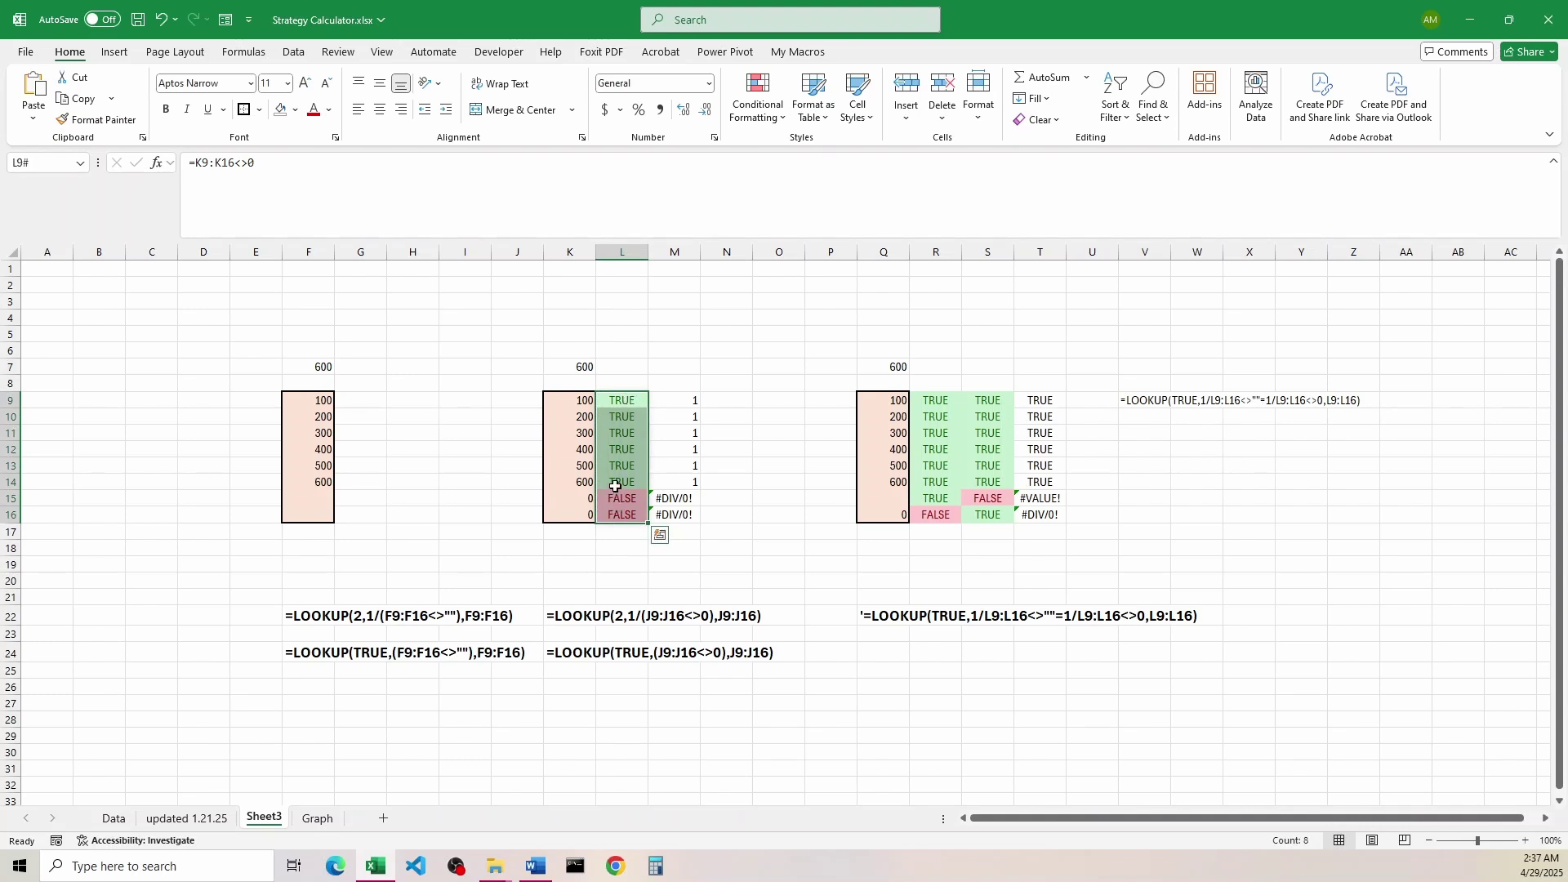
drag(615, 484, 585, 483)
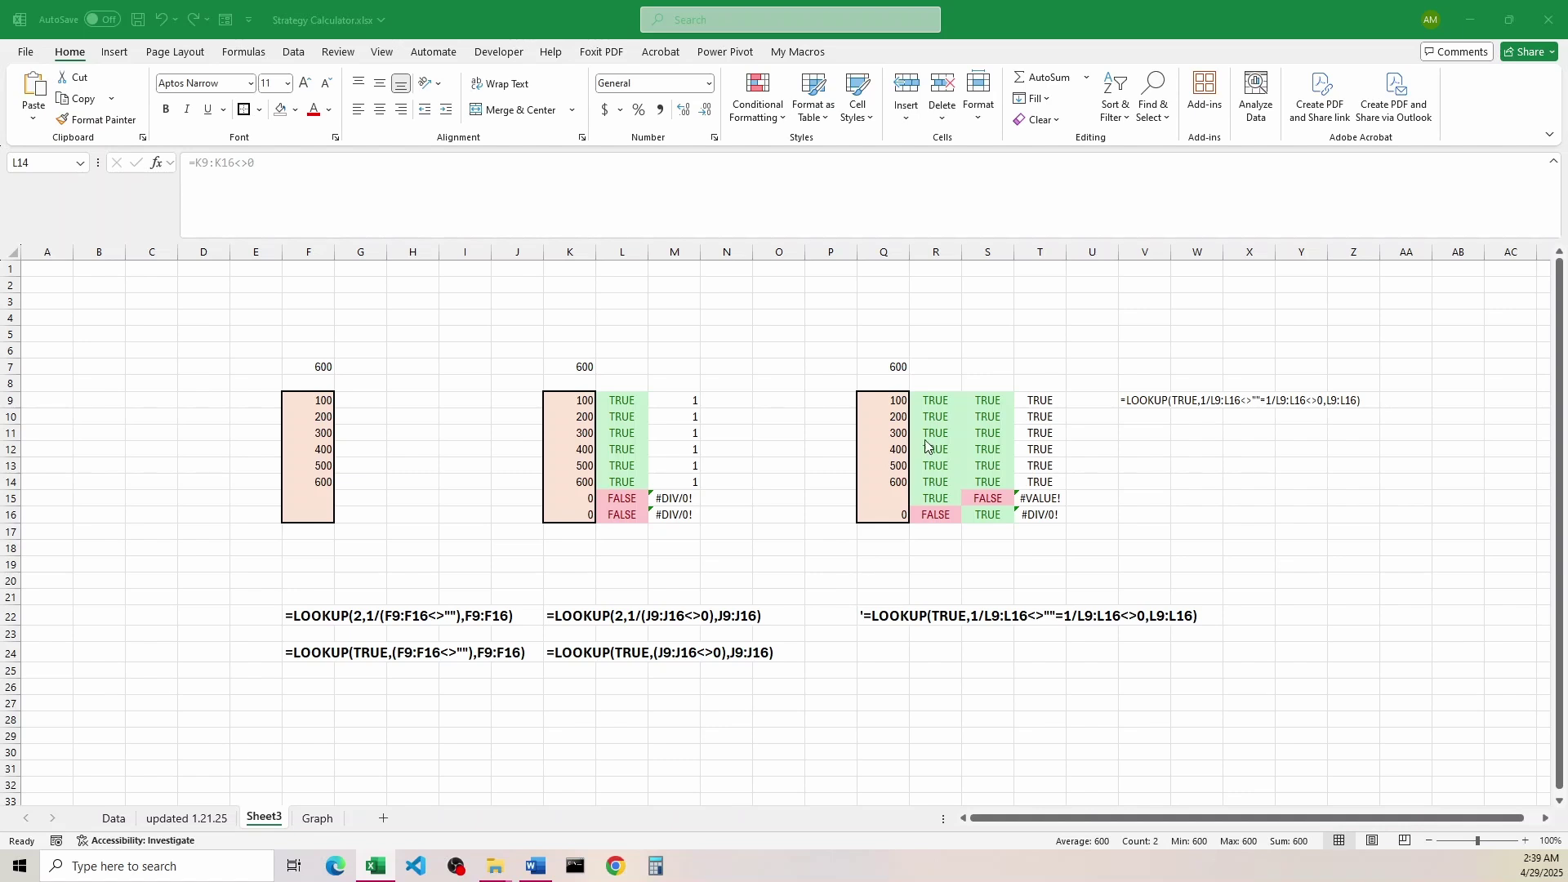
click(617, 618)
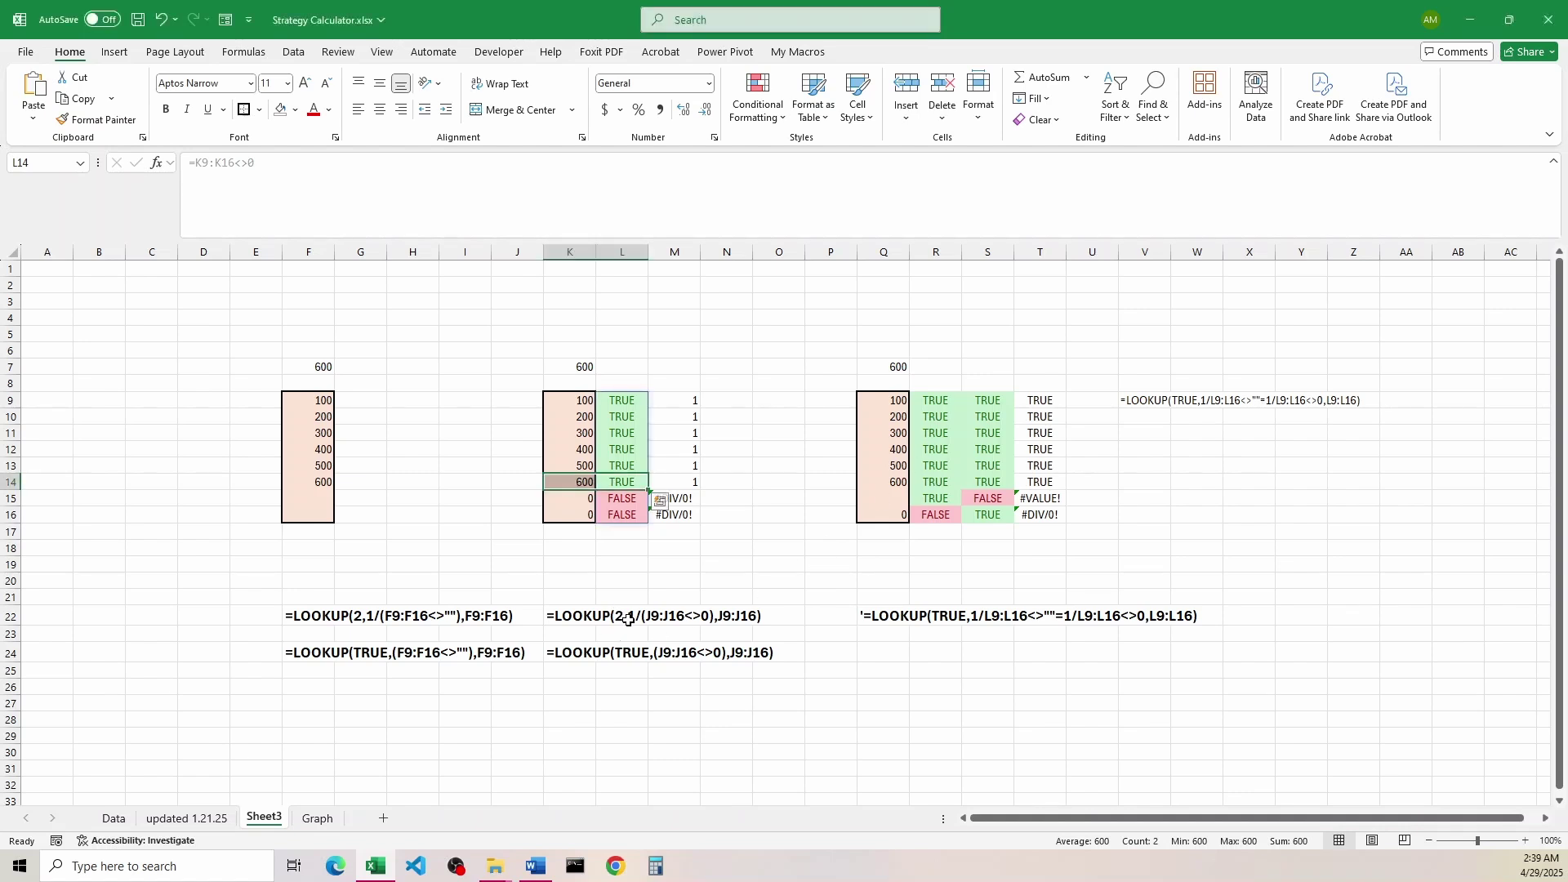
click(580, 619)
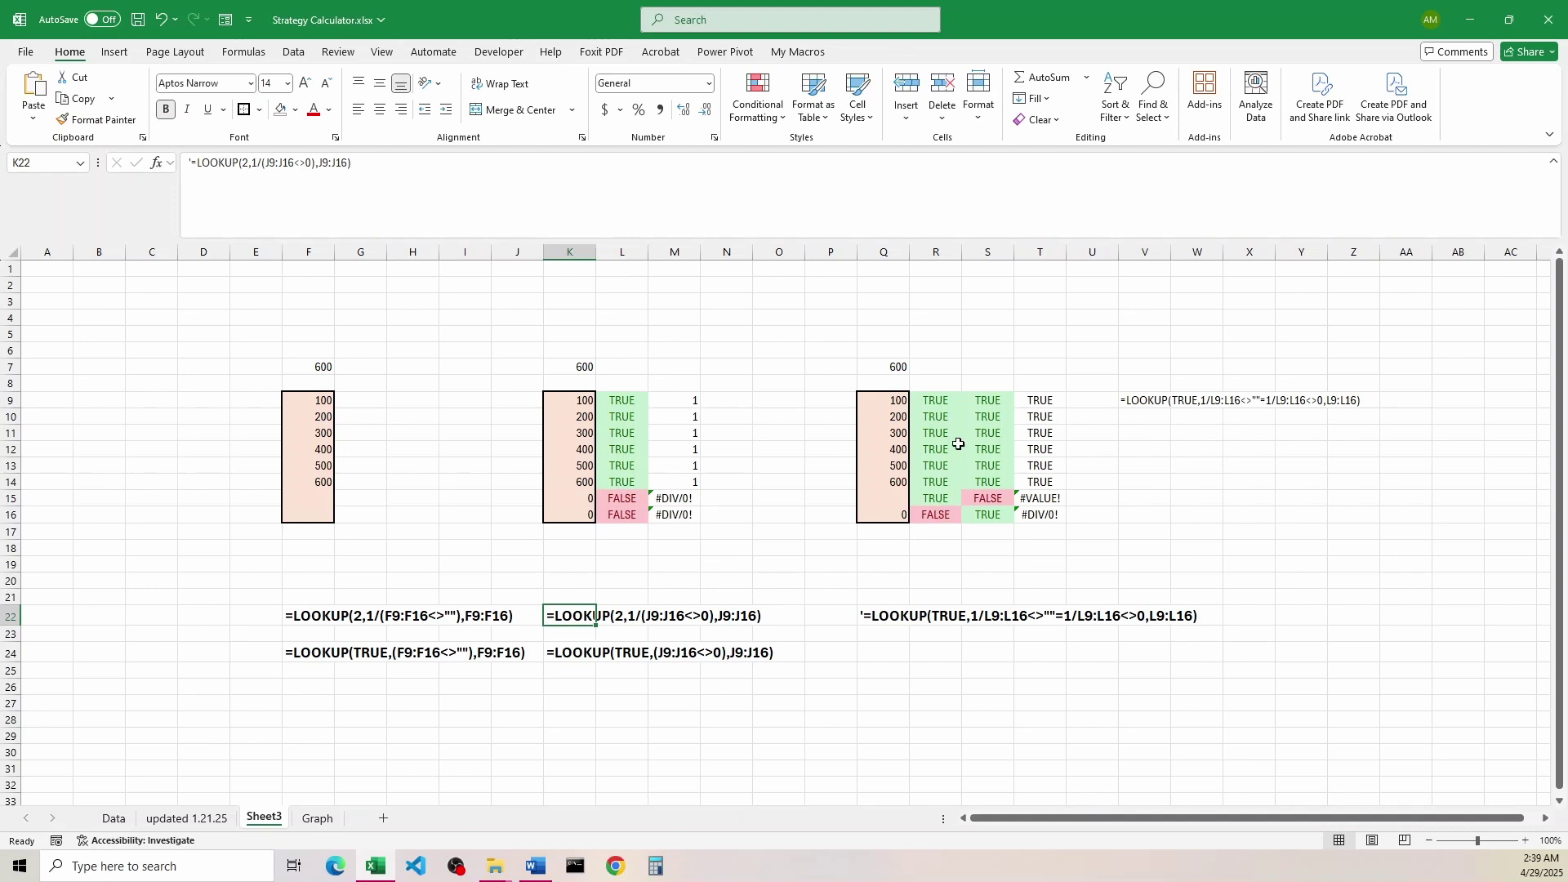
Step: Inspect the non-zero test in R9, the non-blank test in S9 and the combined test in T9 against Q15 and Q16
click(938, 405)
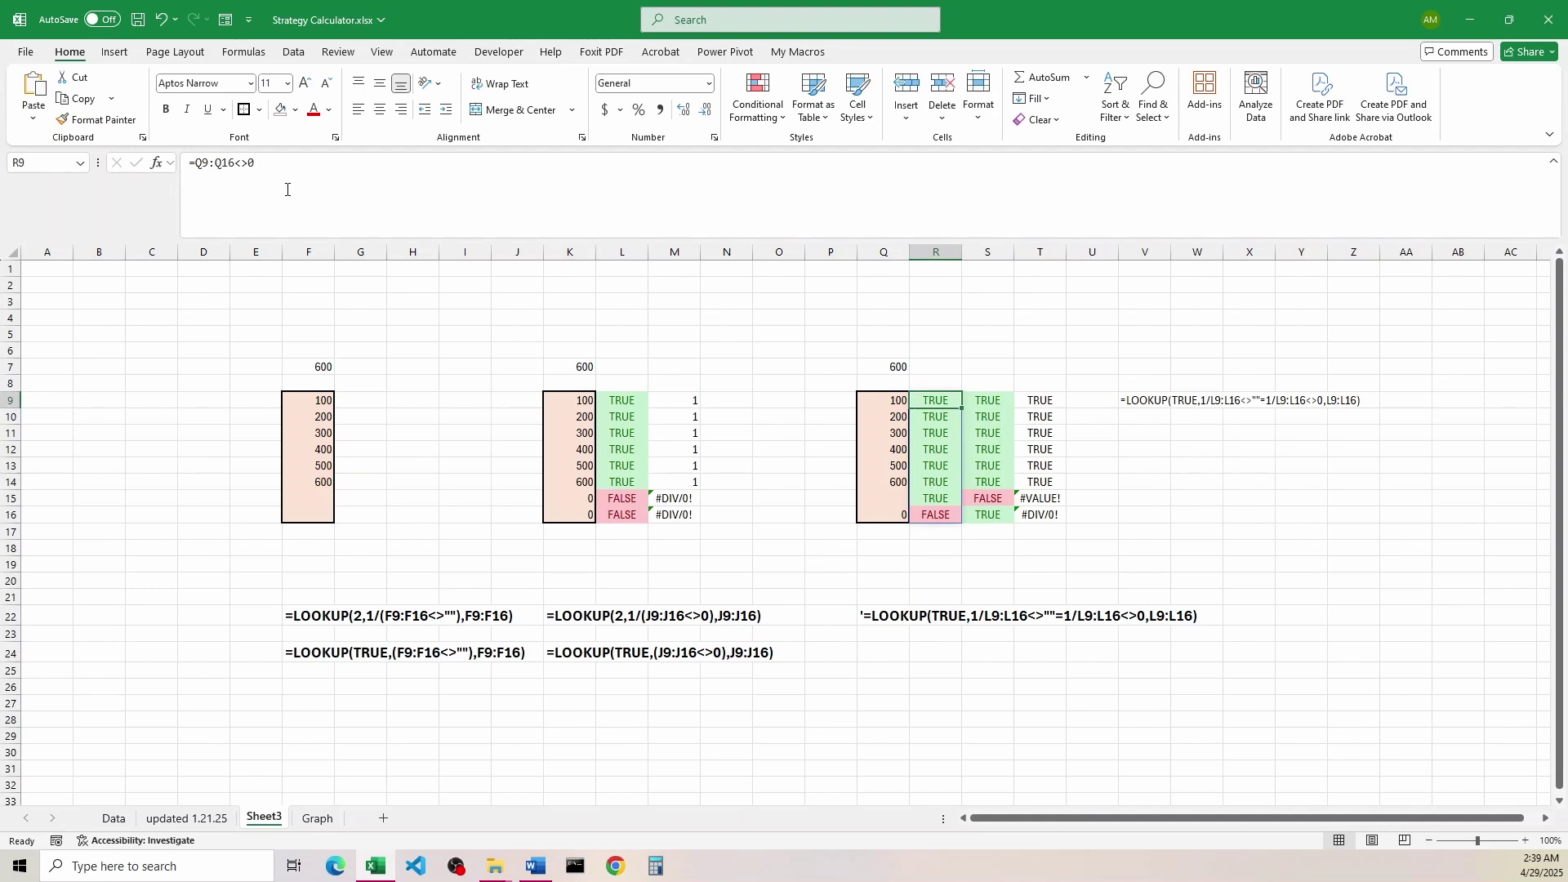
drag(287, 188, 229, 188)
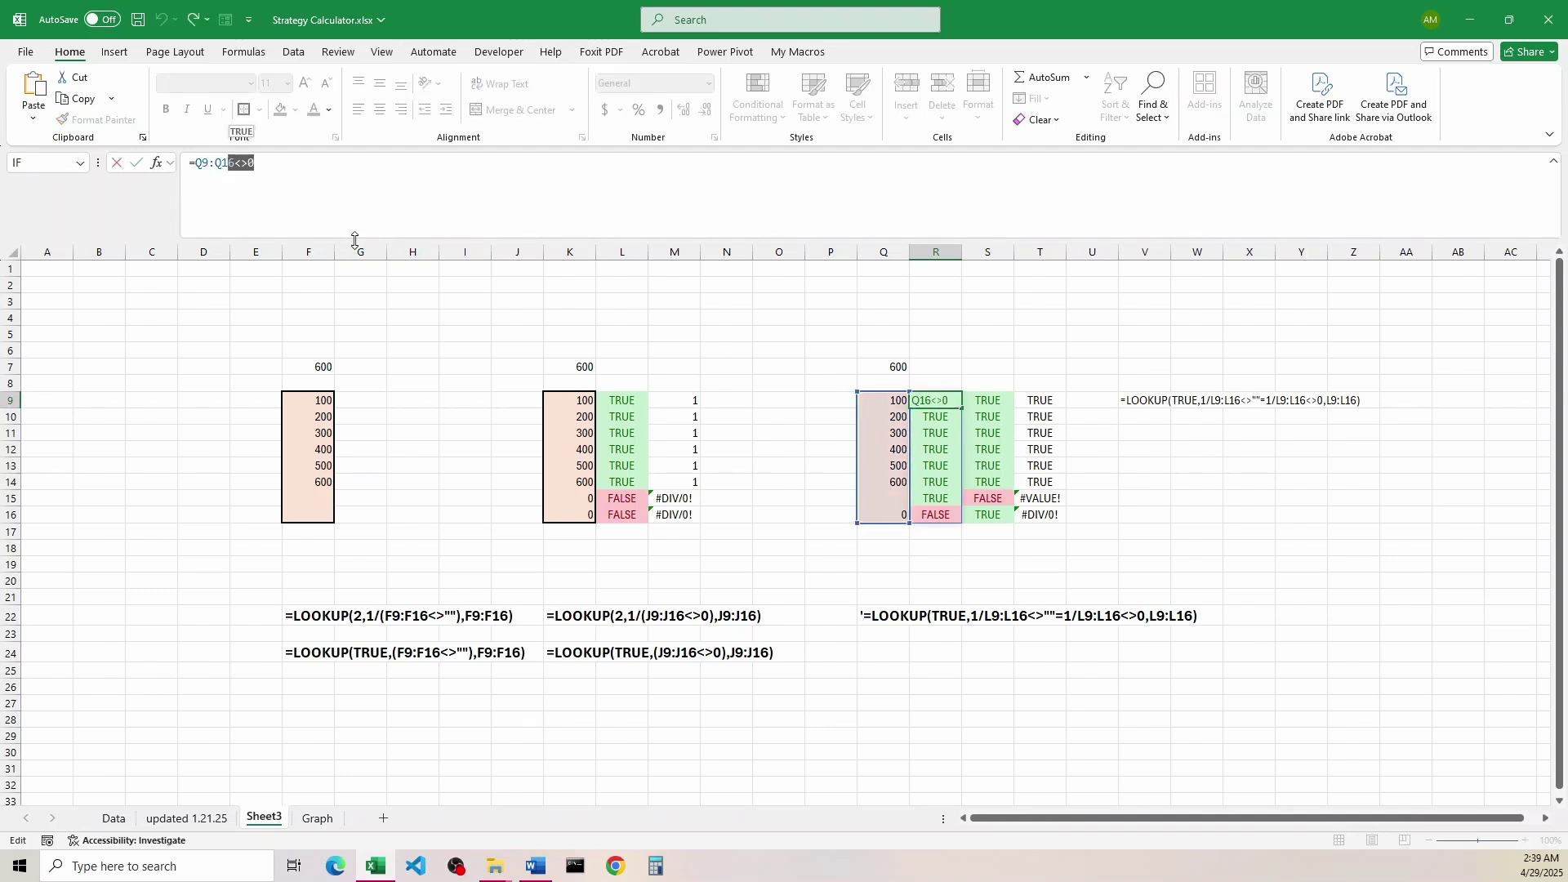
key(Return)
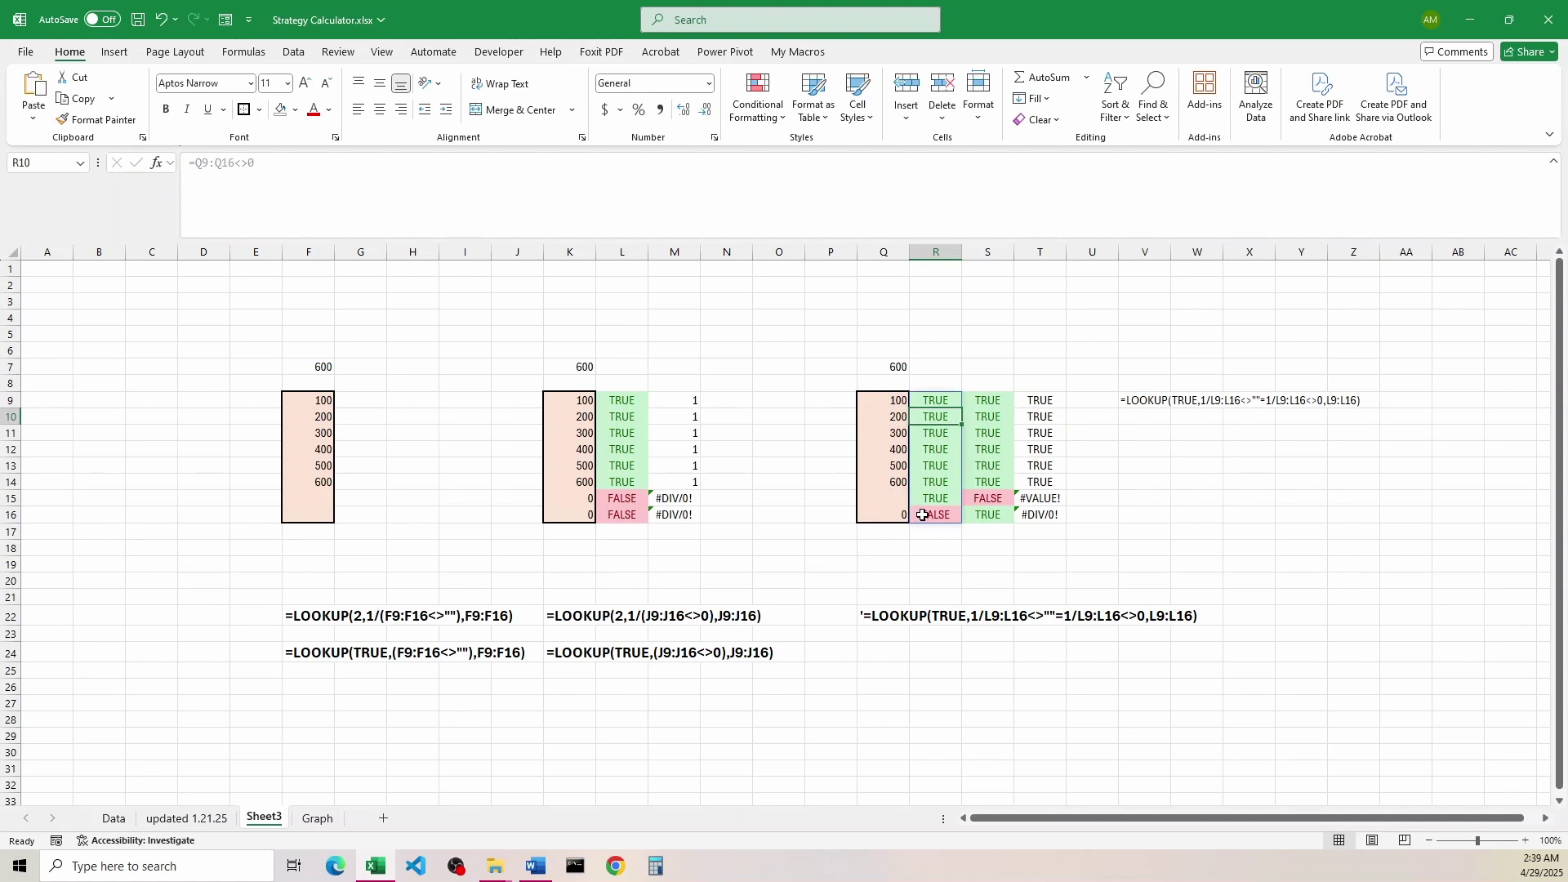
click(882, 517)
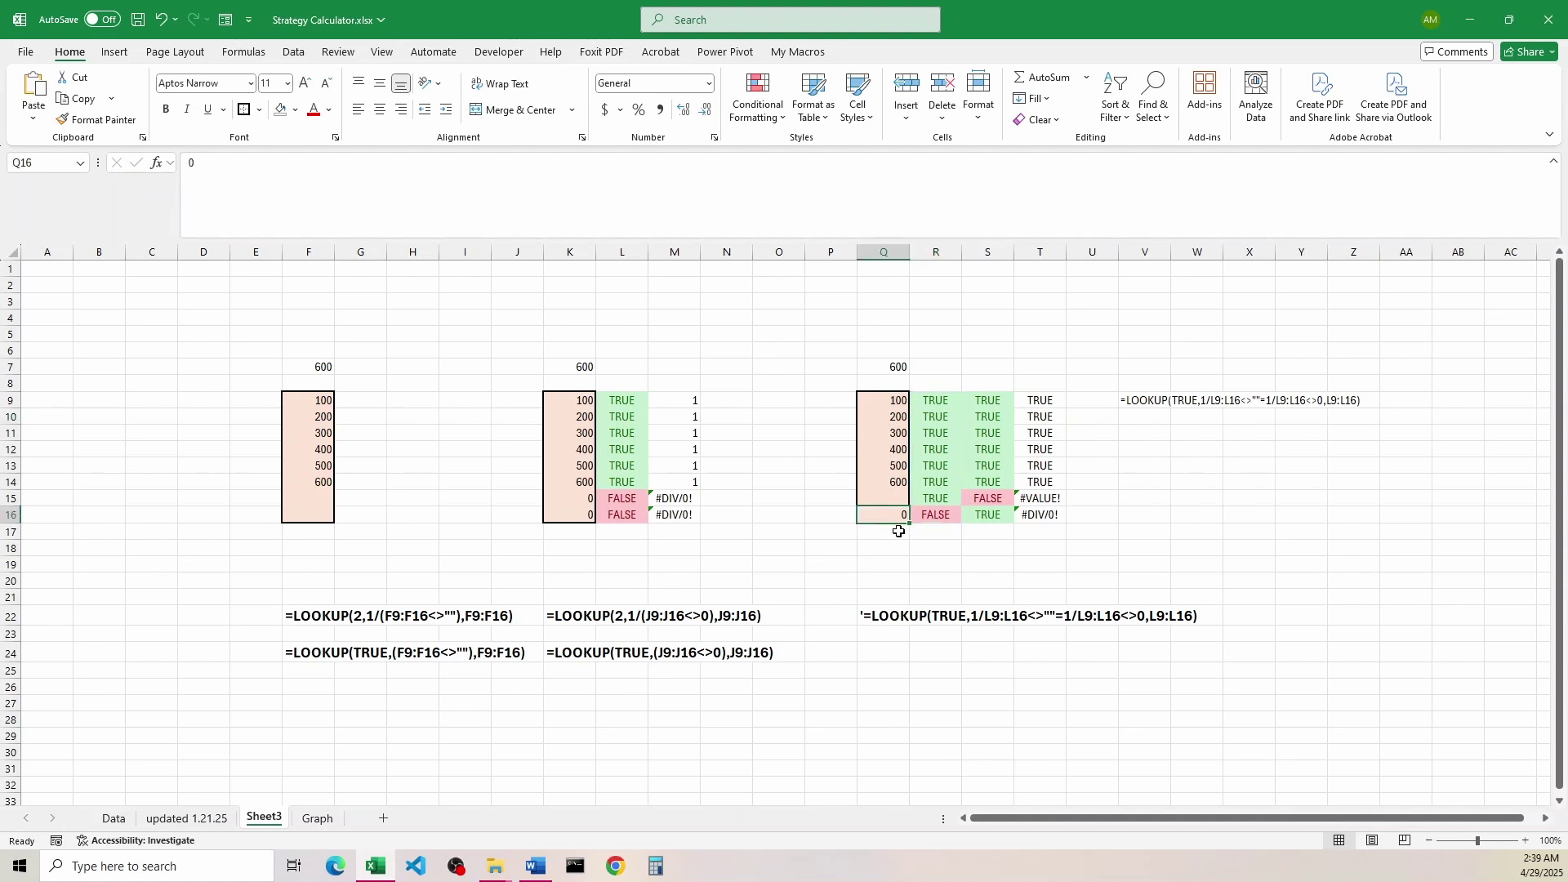
click(989, 402)
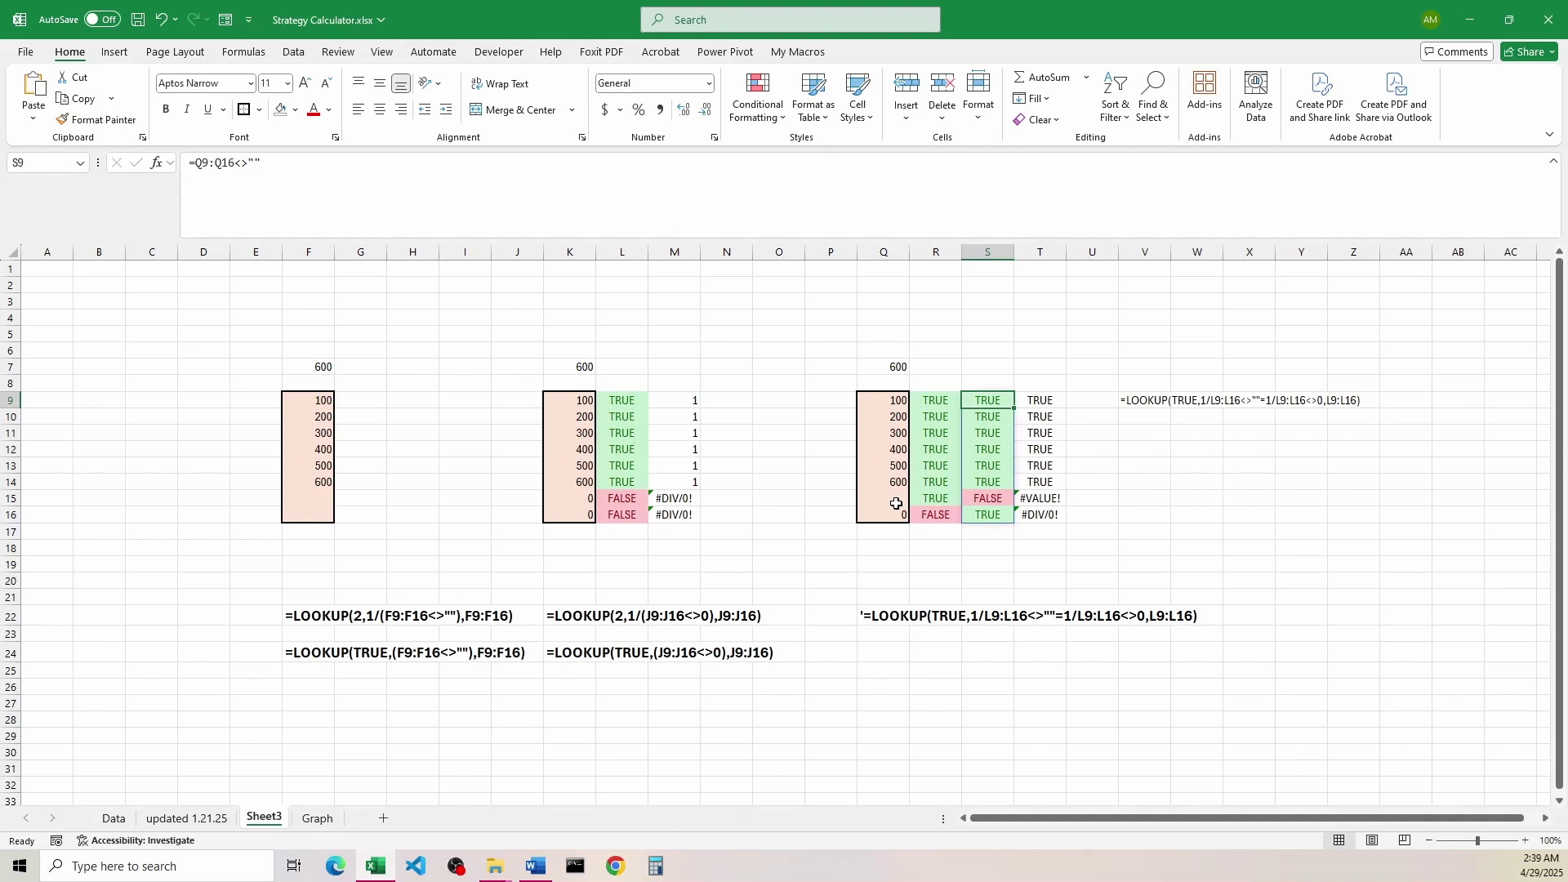
click(972, 498)
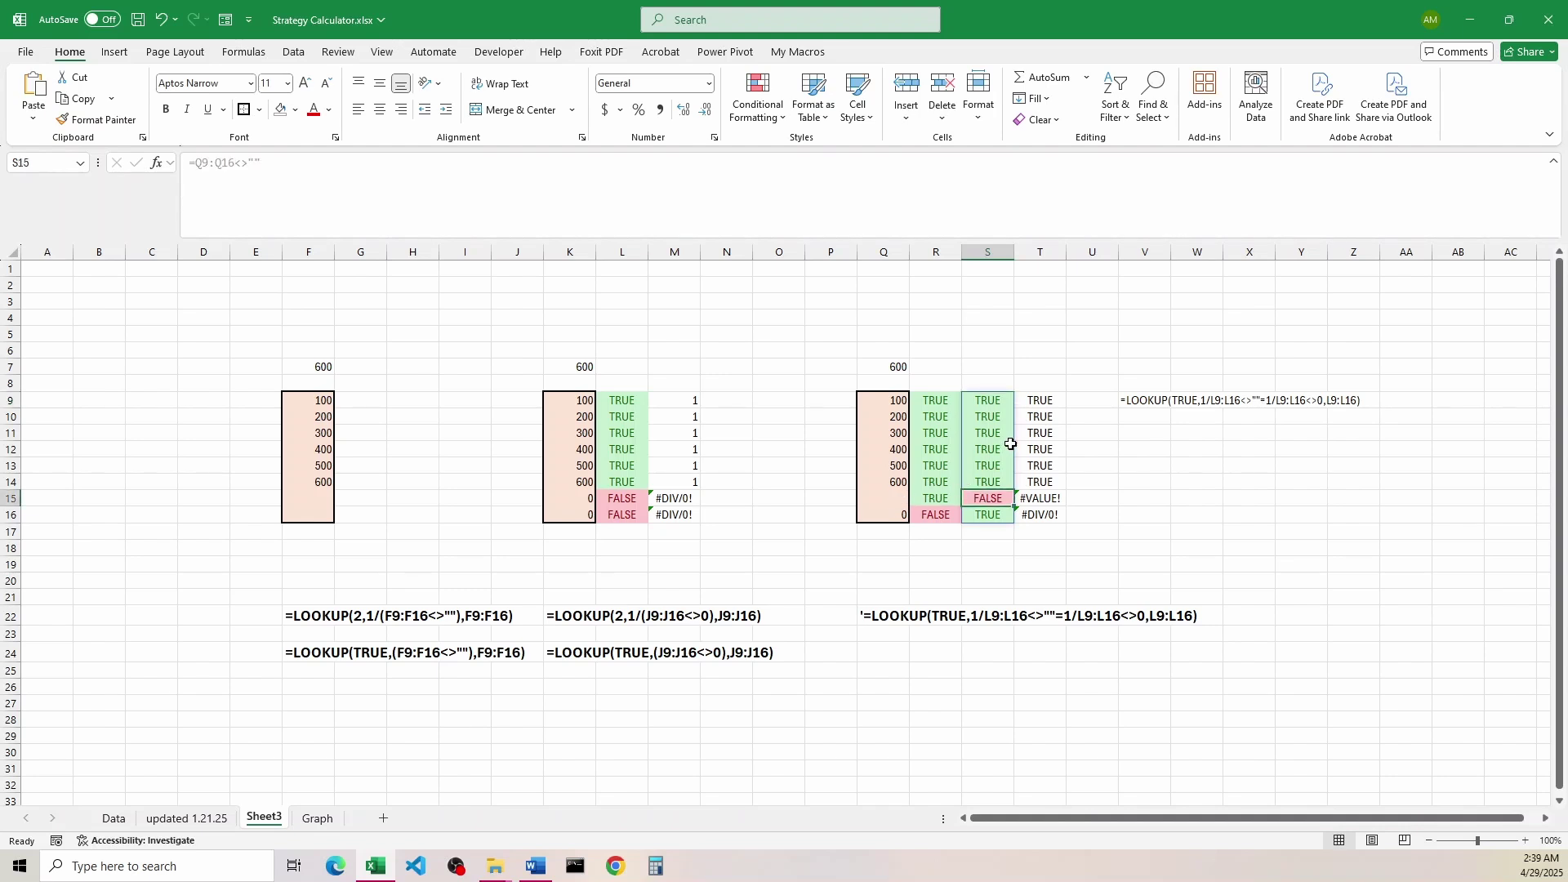
click(1035, 402)
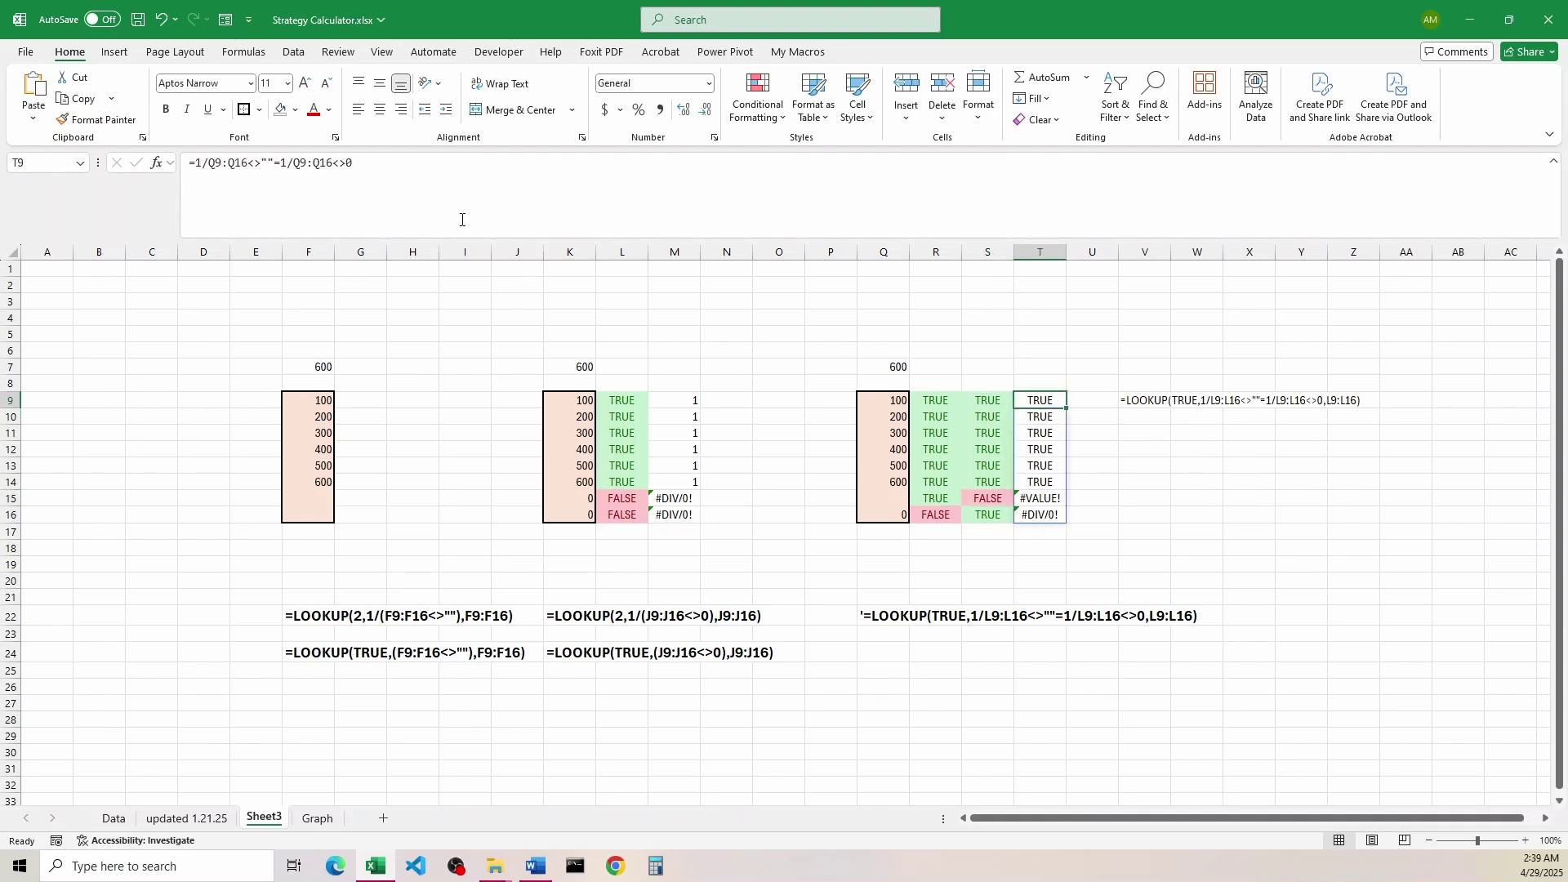
click(287, 201)
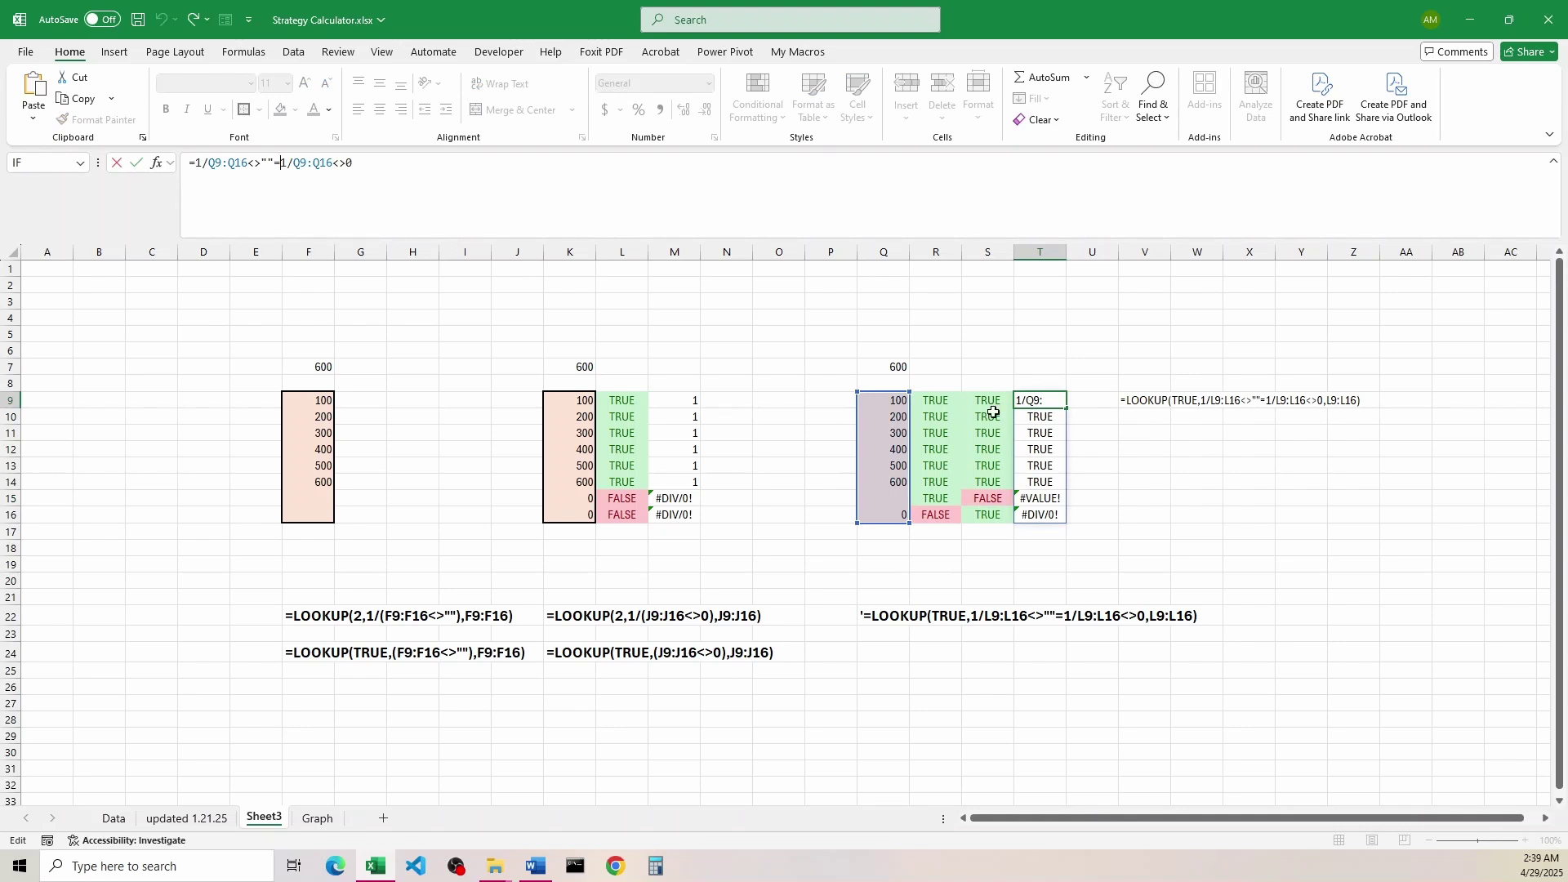
click(939, 400)
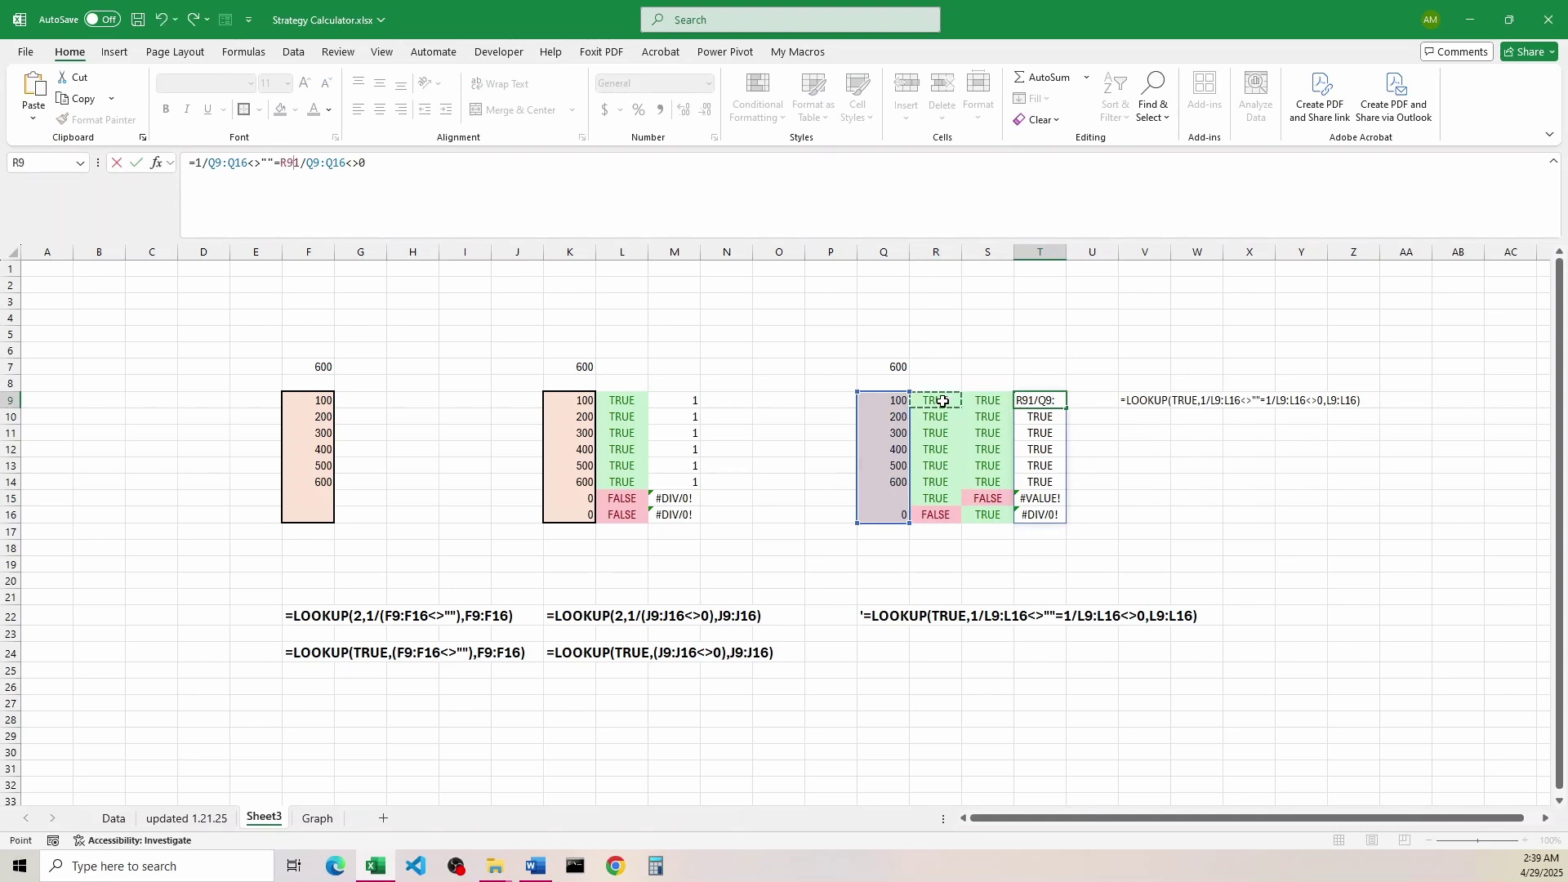
click(986, 400)
key(Return)
key(ctrl+z)
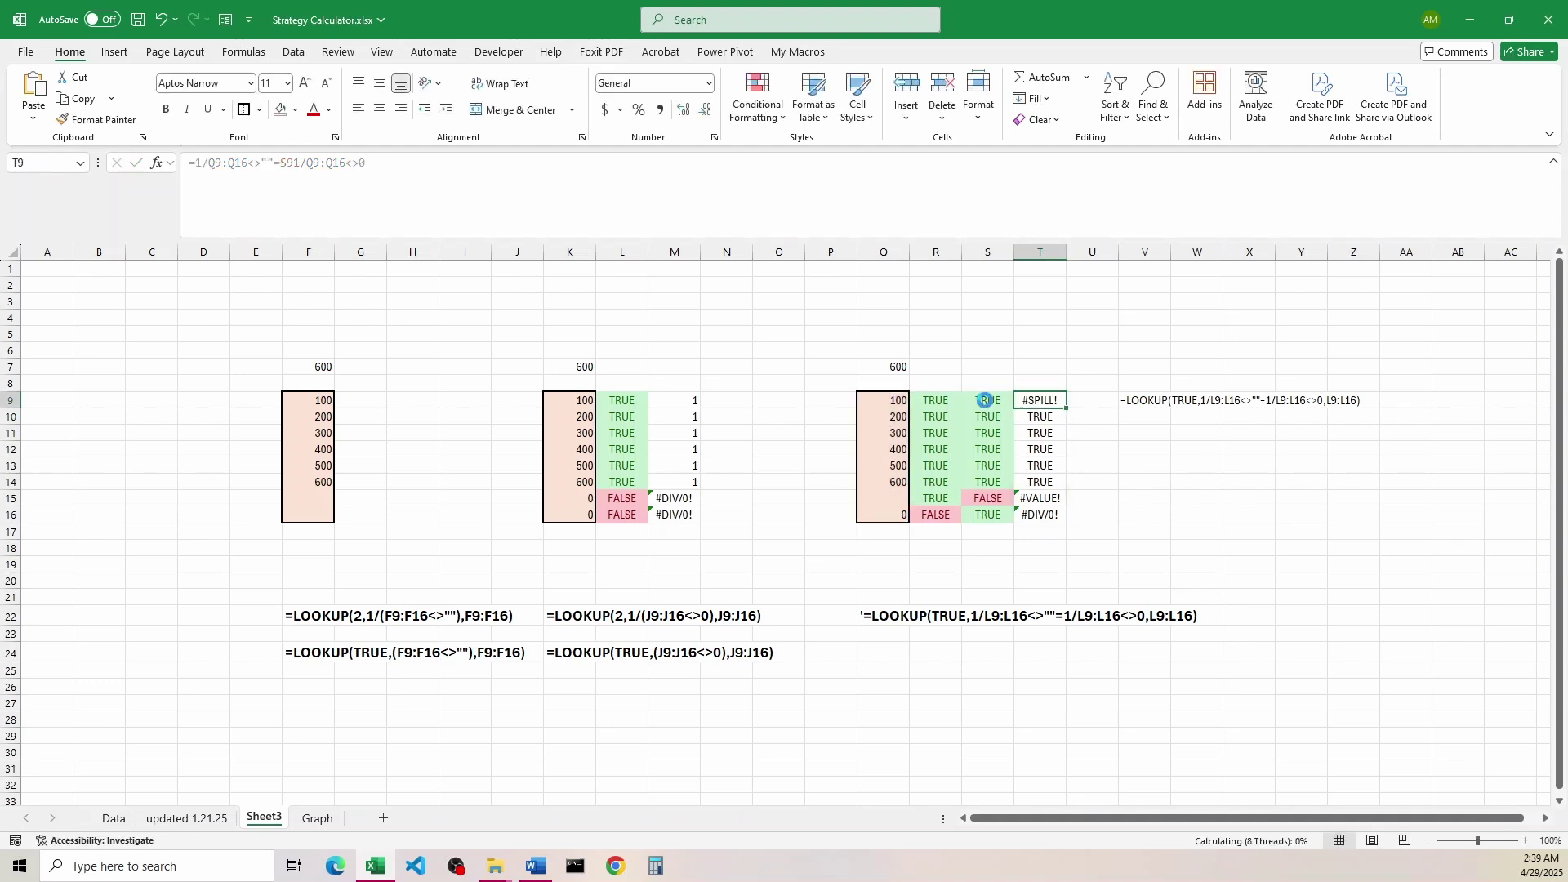
key(ctrl+z)
Step: Compare the combined results in T9:T16 with the tests in columns R and S, and review Q22's sample formula
drag(1045, 402, 1046, 481)
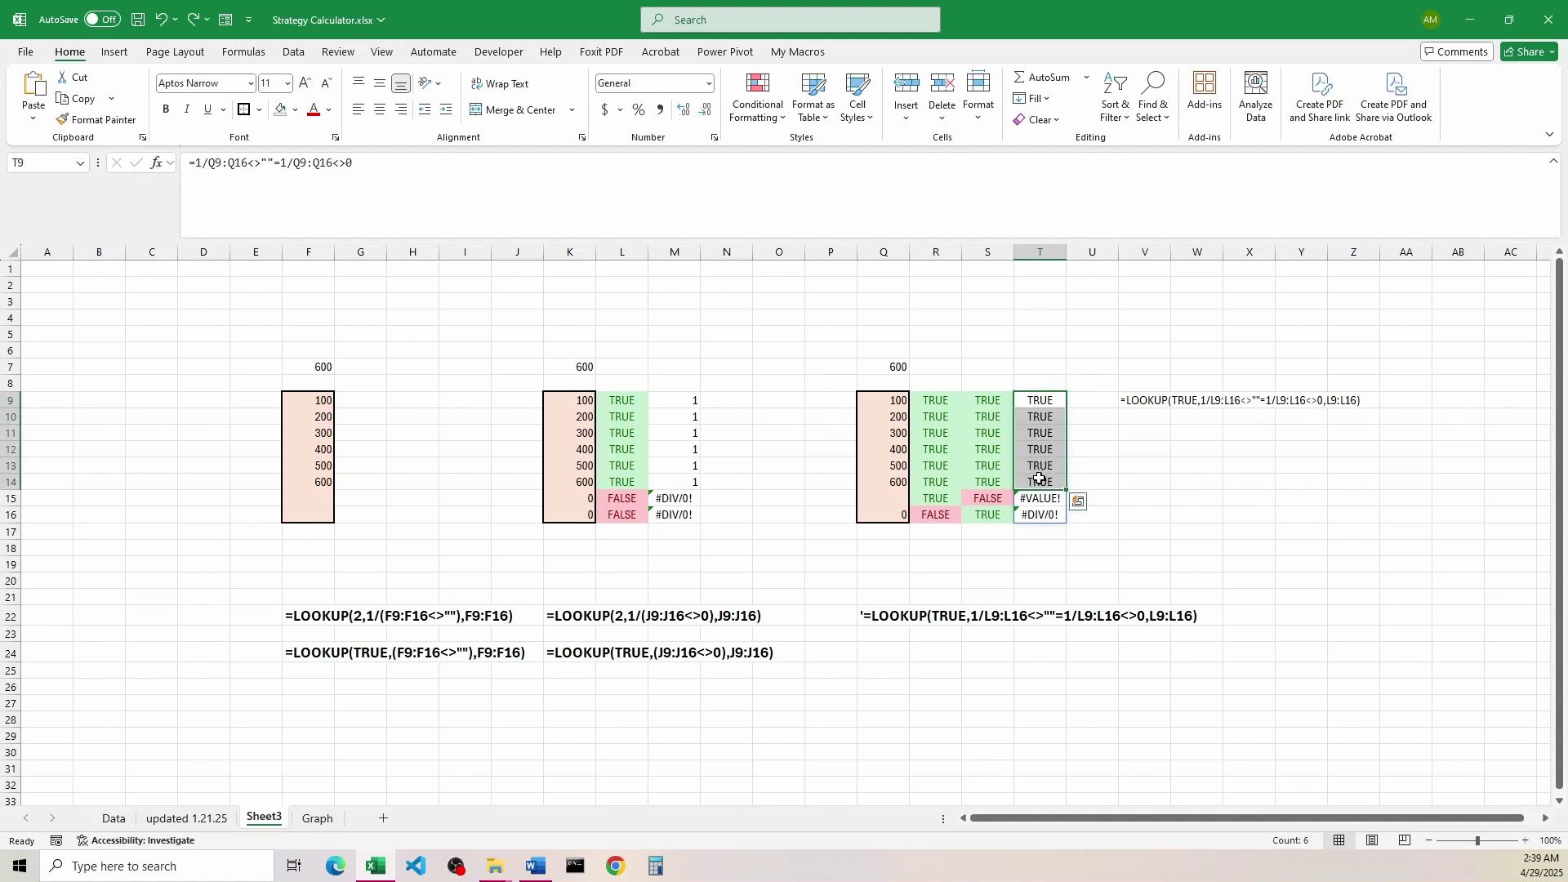
drag(931, 482, 989, 482)
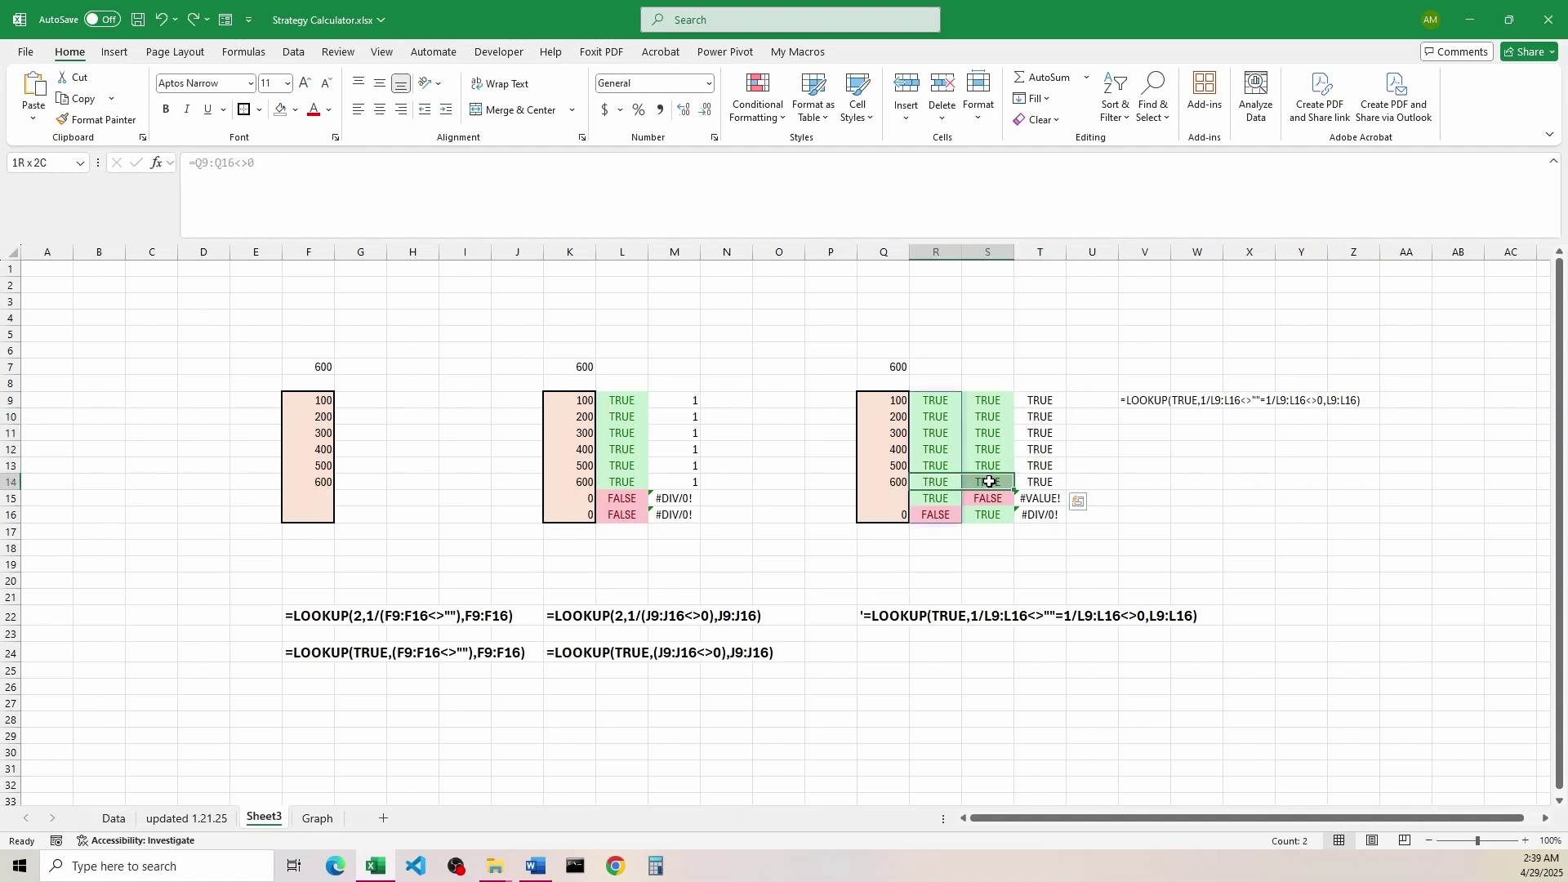
click(1051, 498)
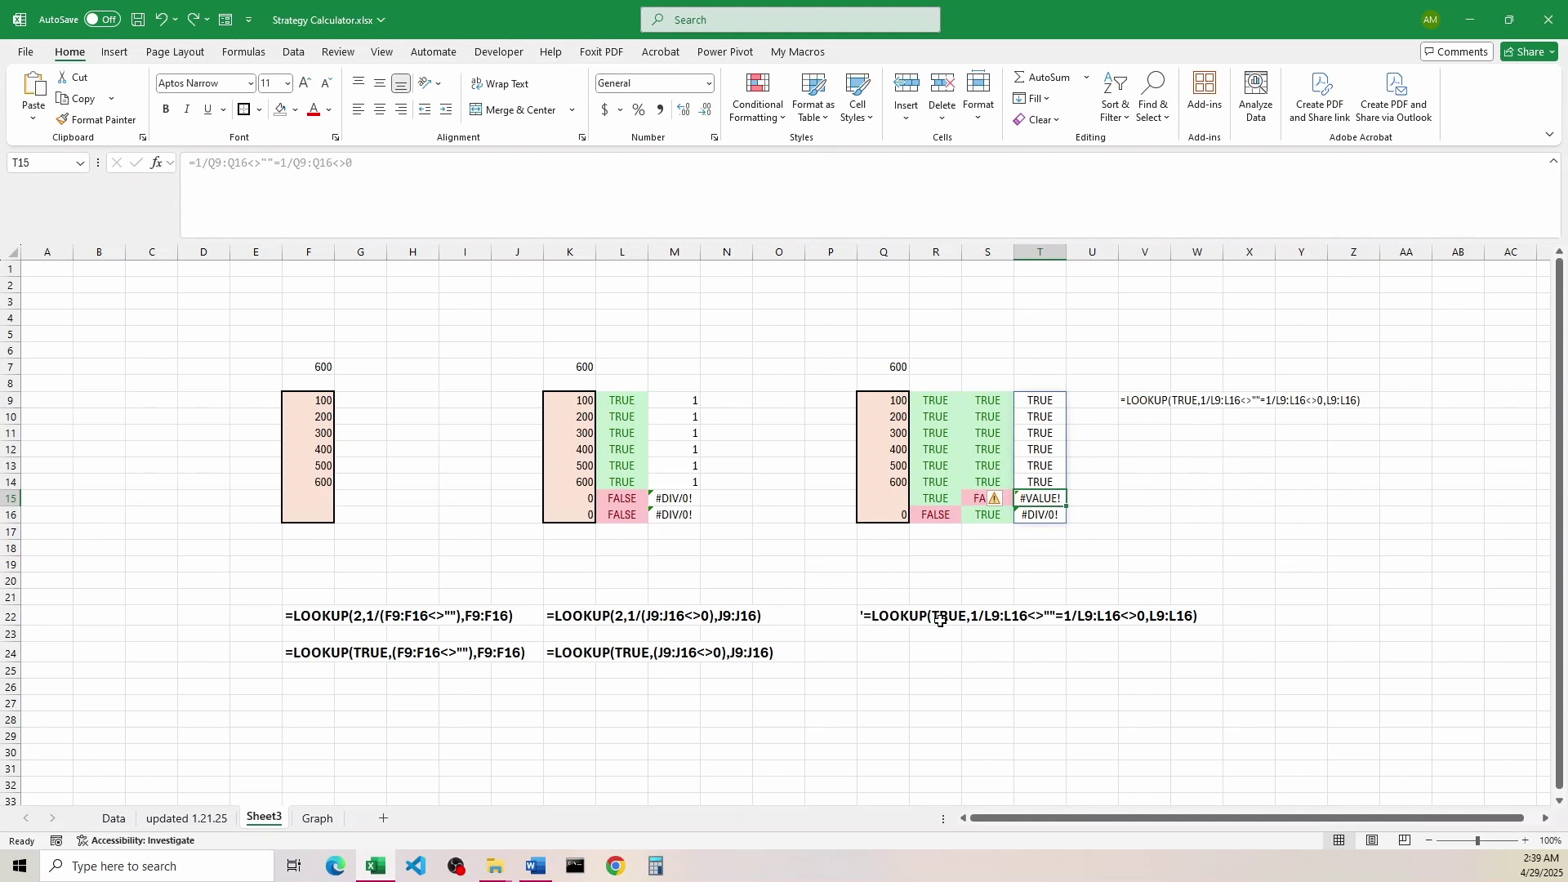
click(891, 618)
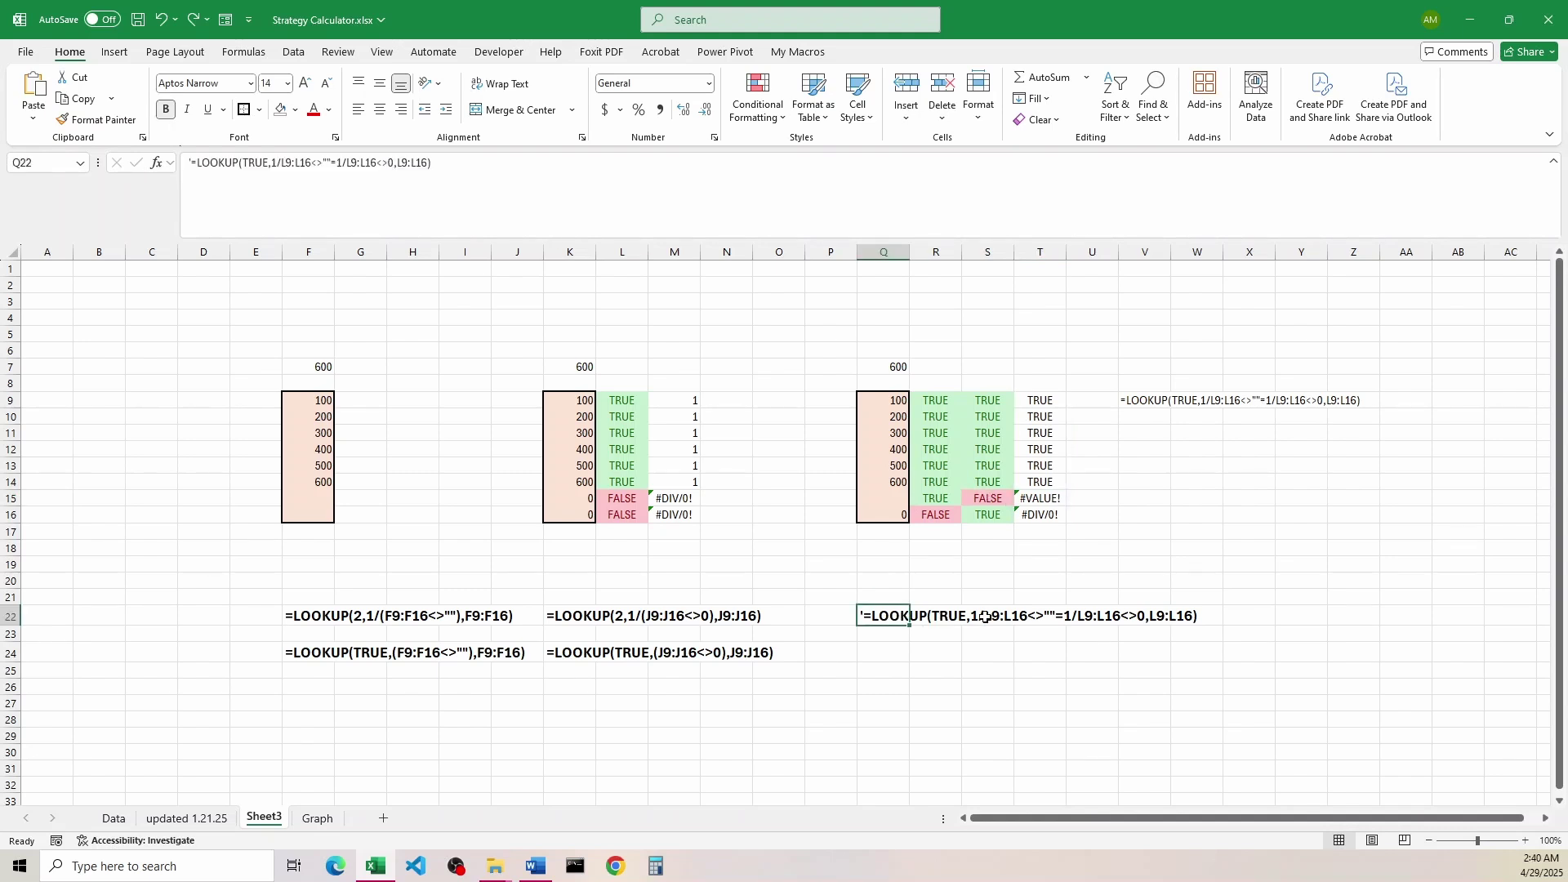
mouse_move(984, 618)
mouse_down()
mouse_move(1088, 616)
mouse_move(977, 614)
mouse_up()
Step: Inspect the non-blank and non-zero criteria in Q7's LOOKUP formula, and trace the last match to column Q
click(859, 362)
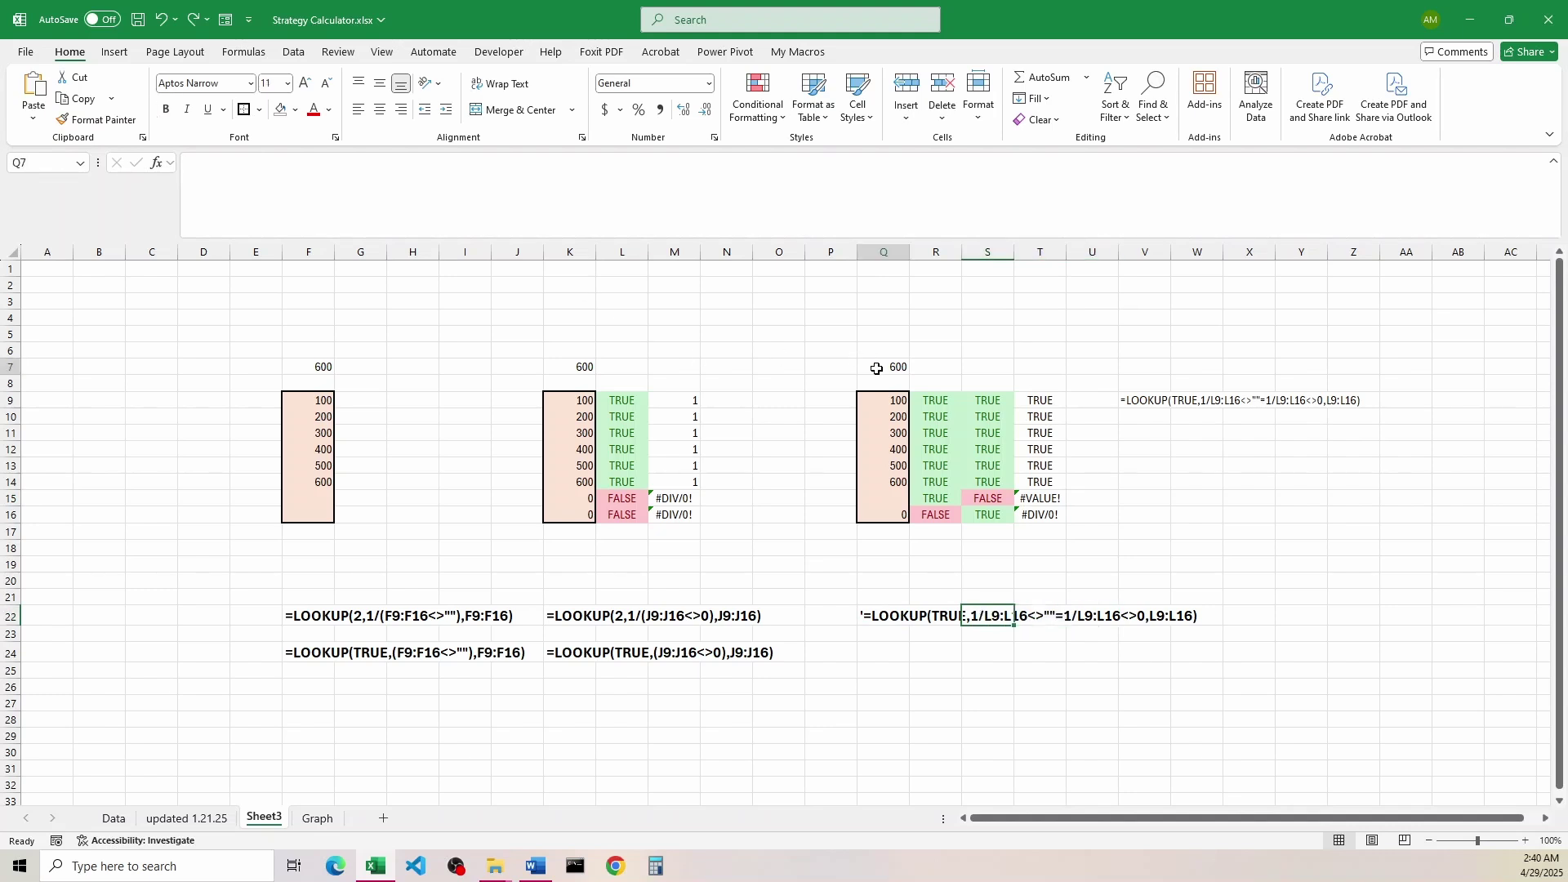
click(273, 162)
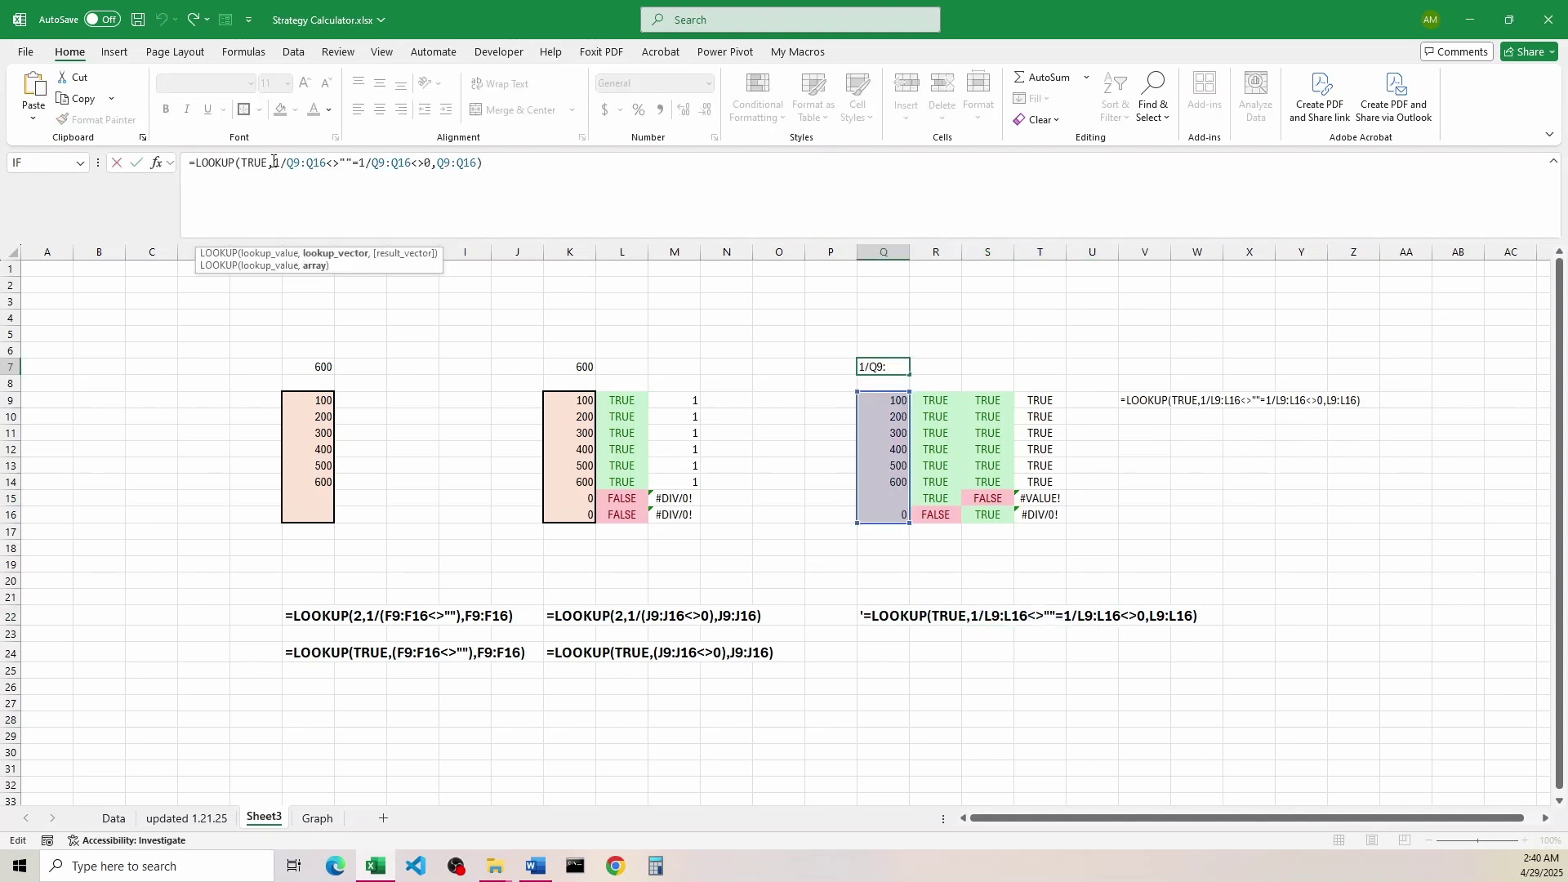
drag(274, 163, 347, 165)
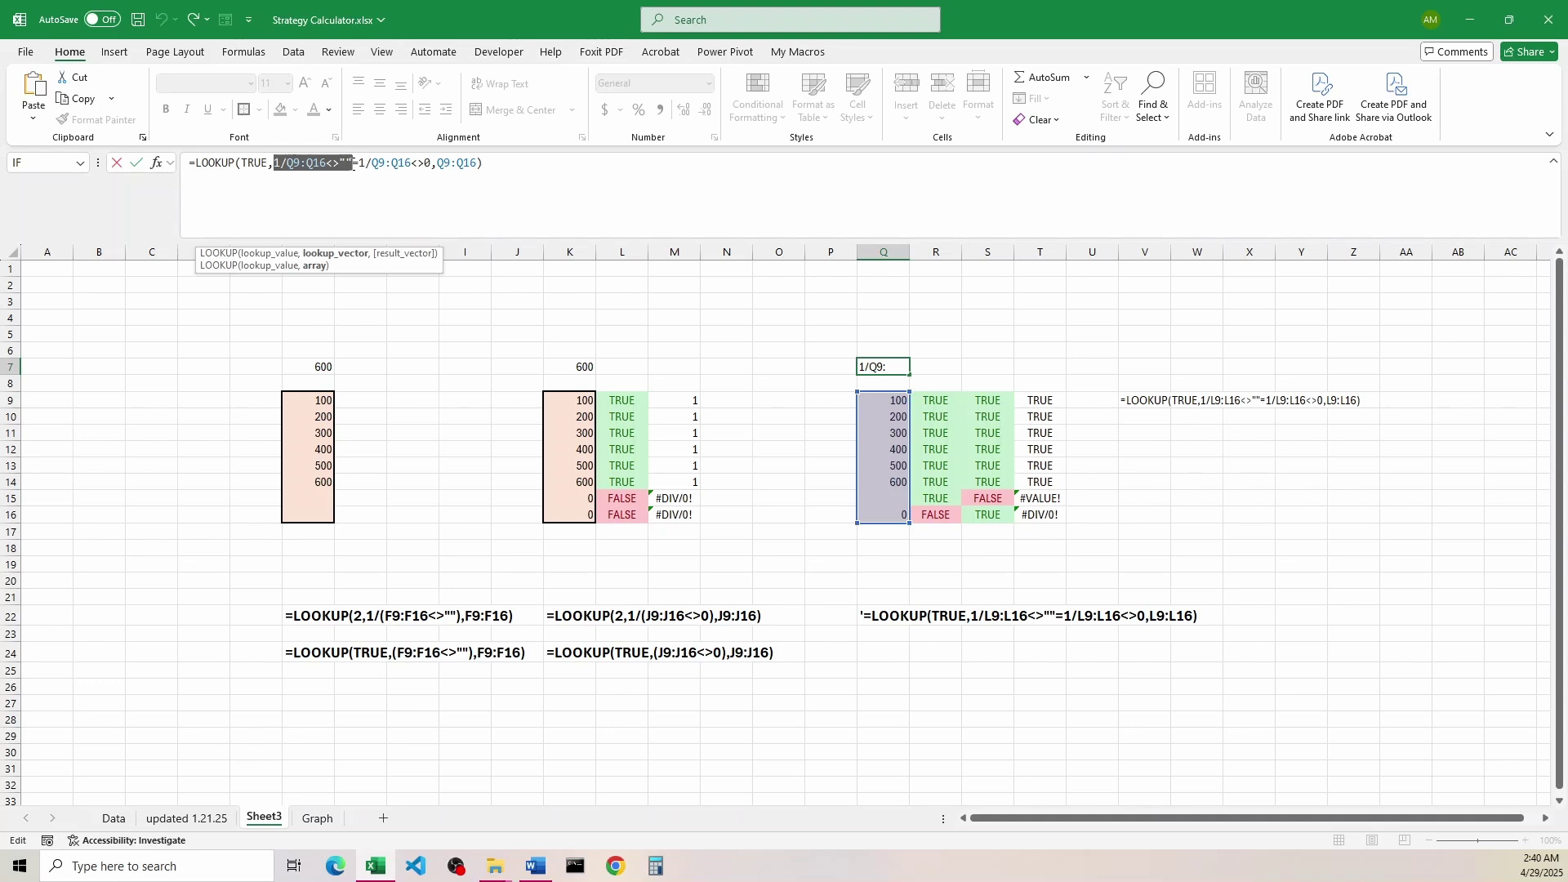
click(365, 163)
drag(359, 165, 435, 165)
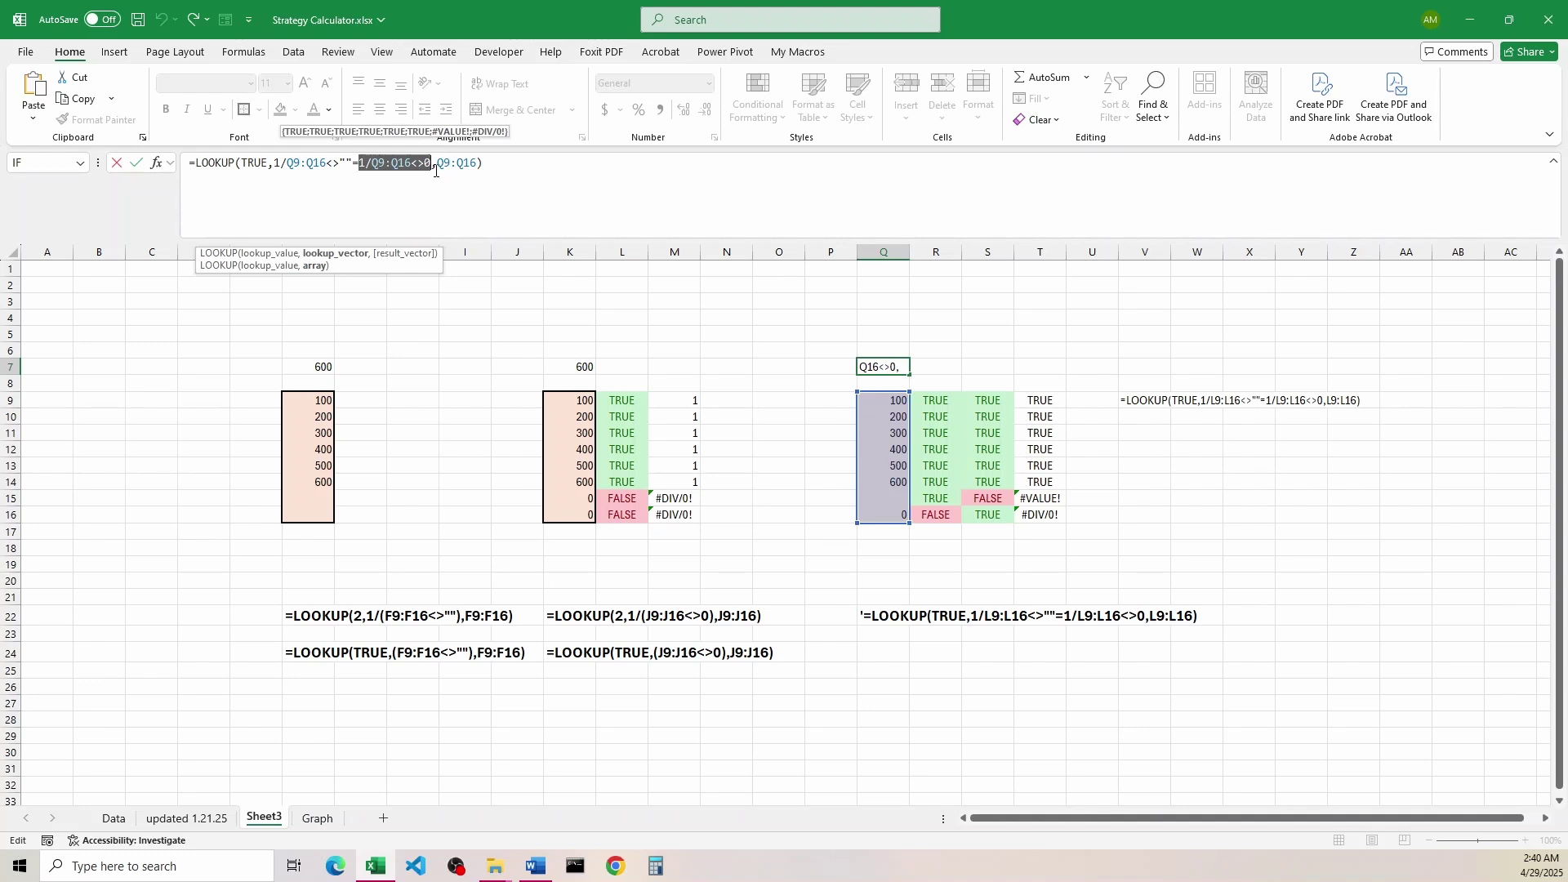
key(Return)
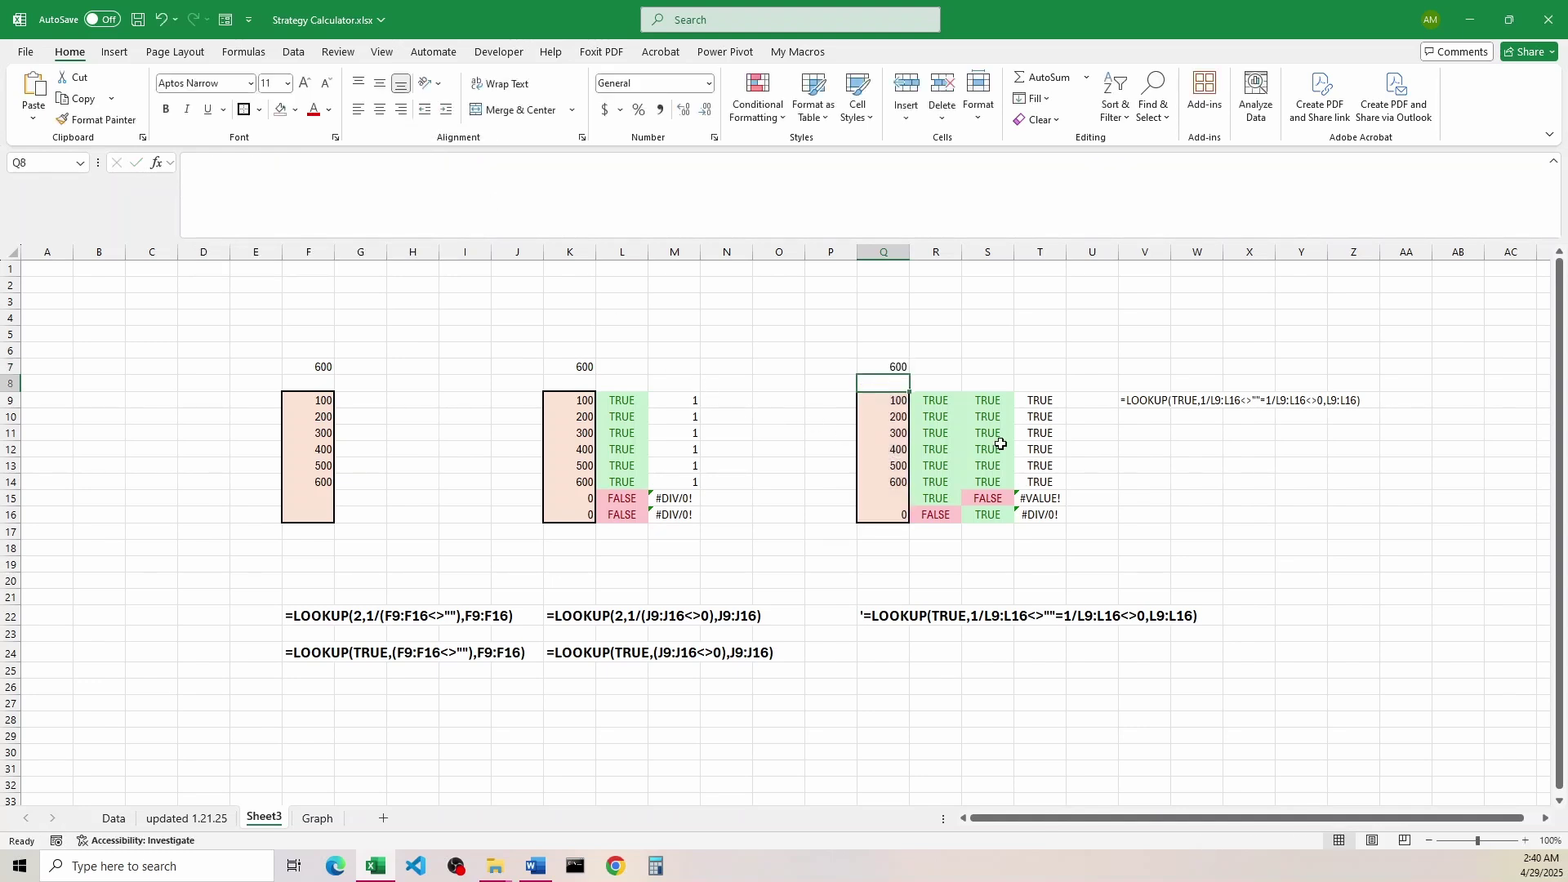
click(895, 369)
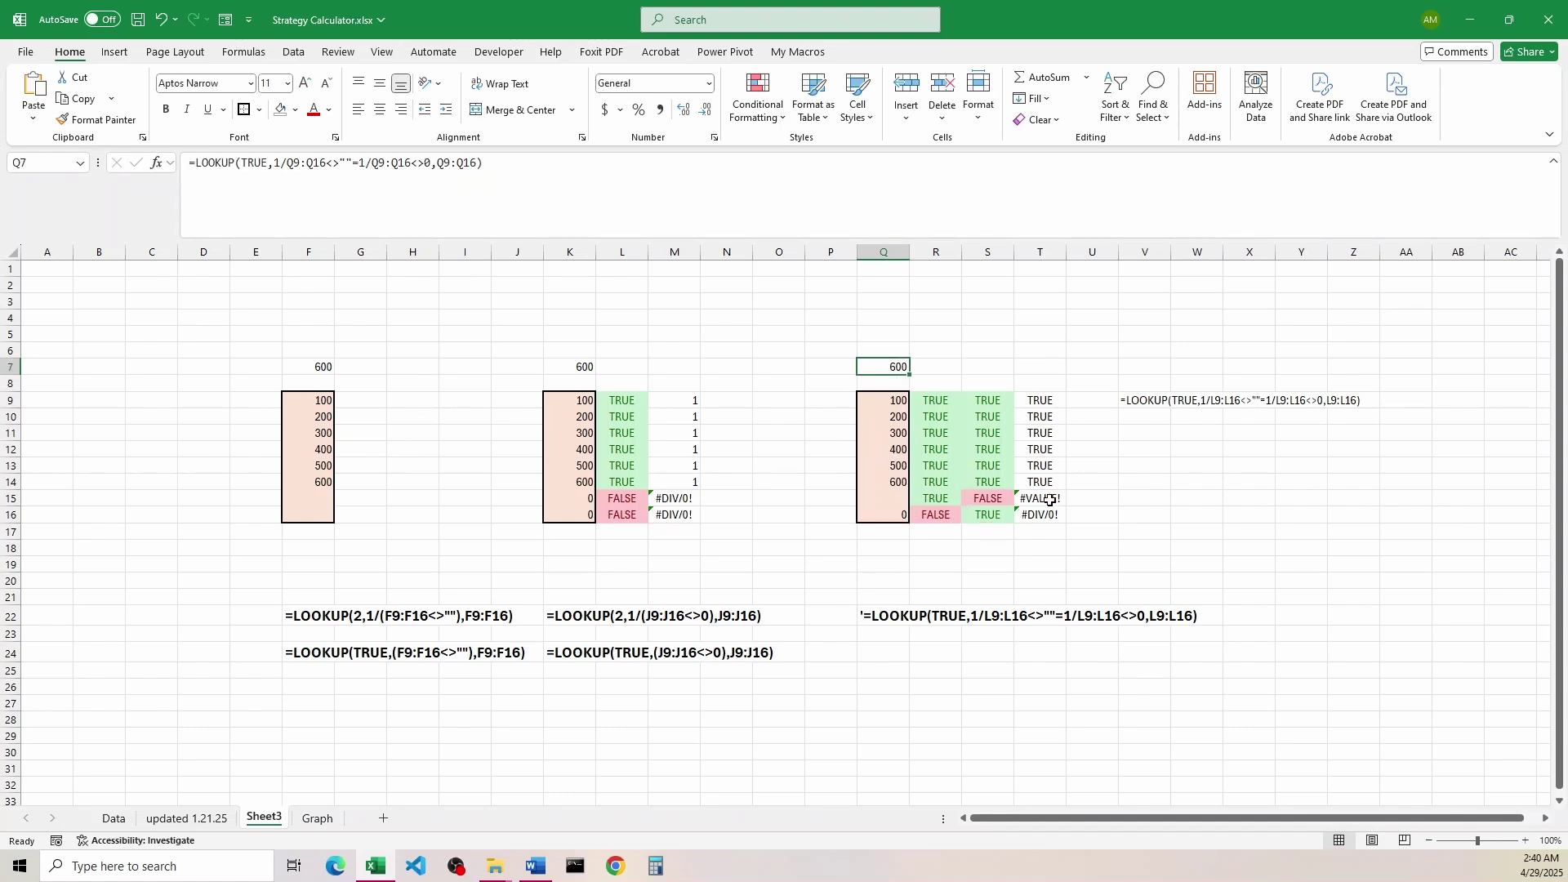
drag(1039, 516, 874, 482)
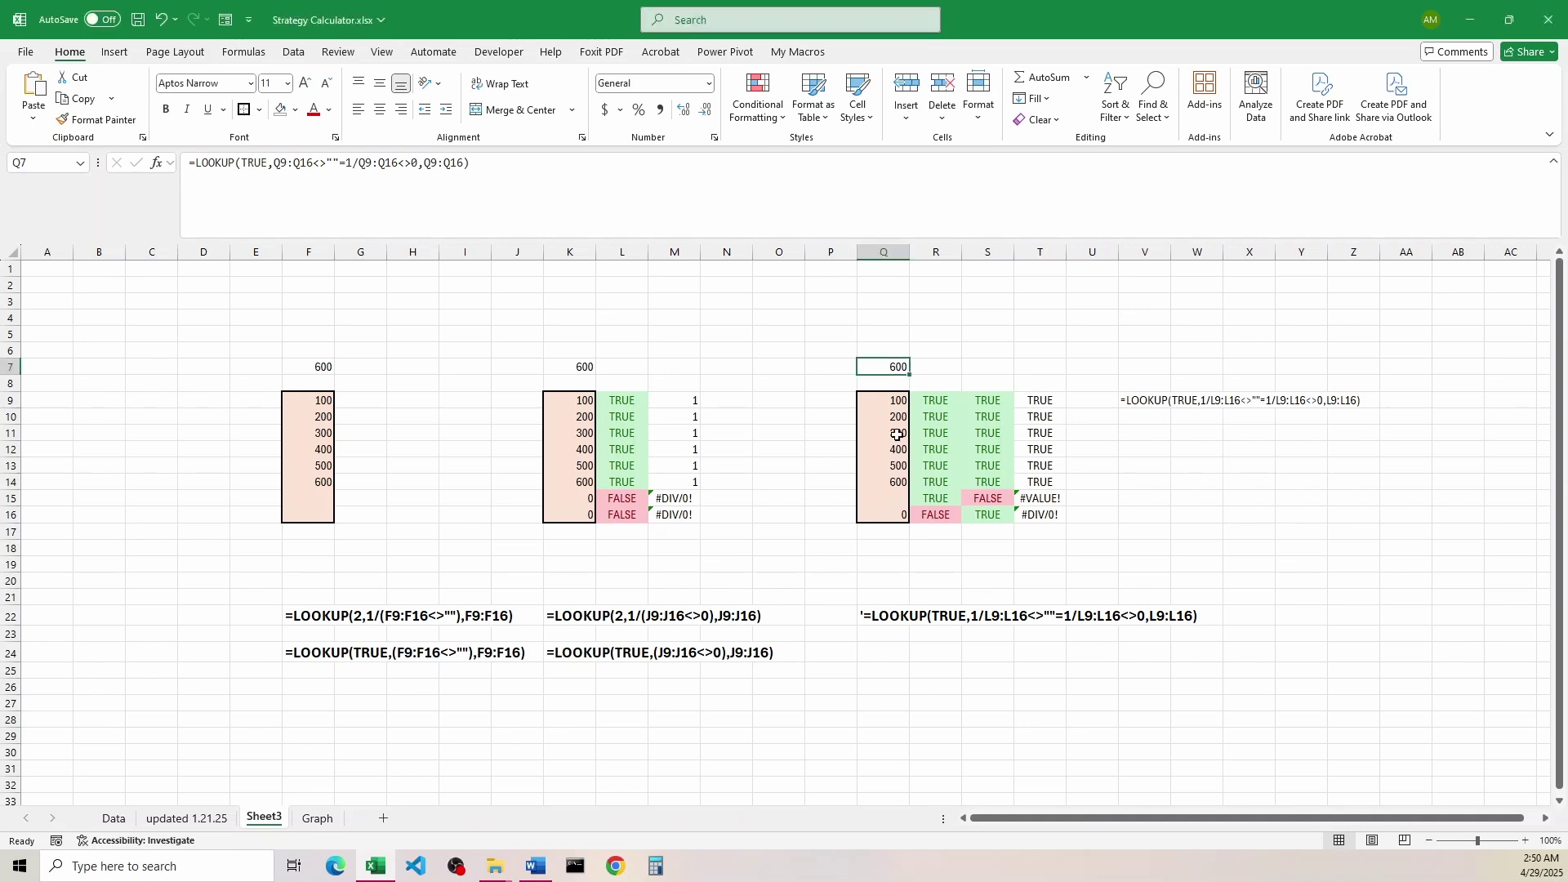
Step: Review the third list in Q9:Q16 and the formula behind the blank-looking cell Q15
drag(896, 401, 898, 517)
click(896, 498)
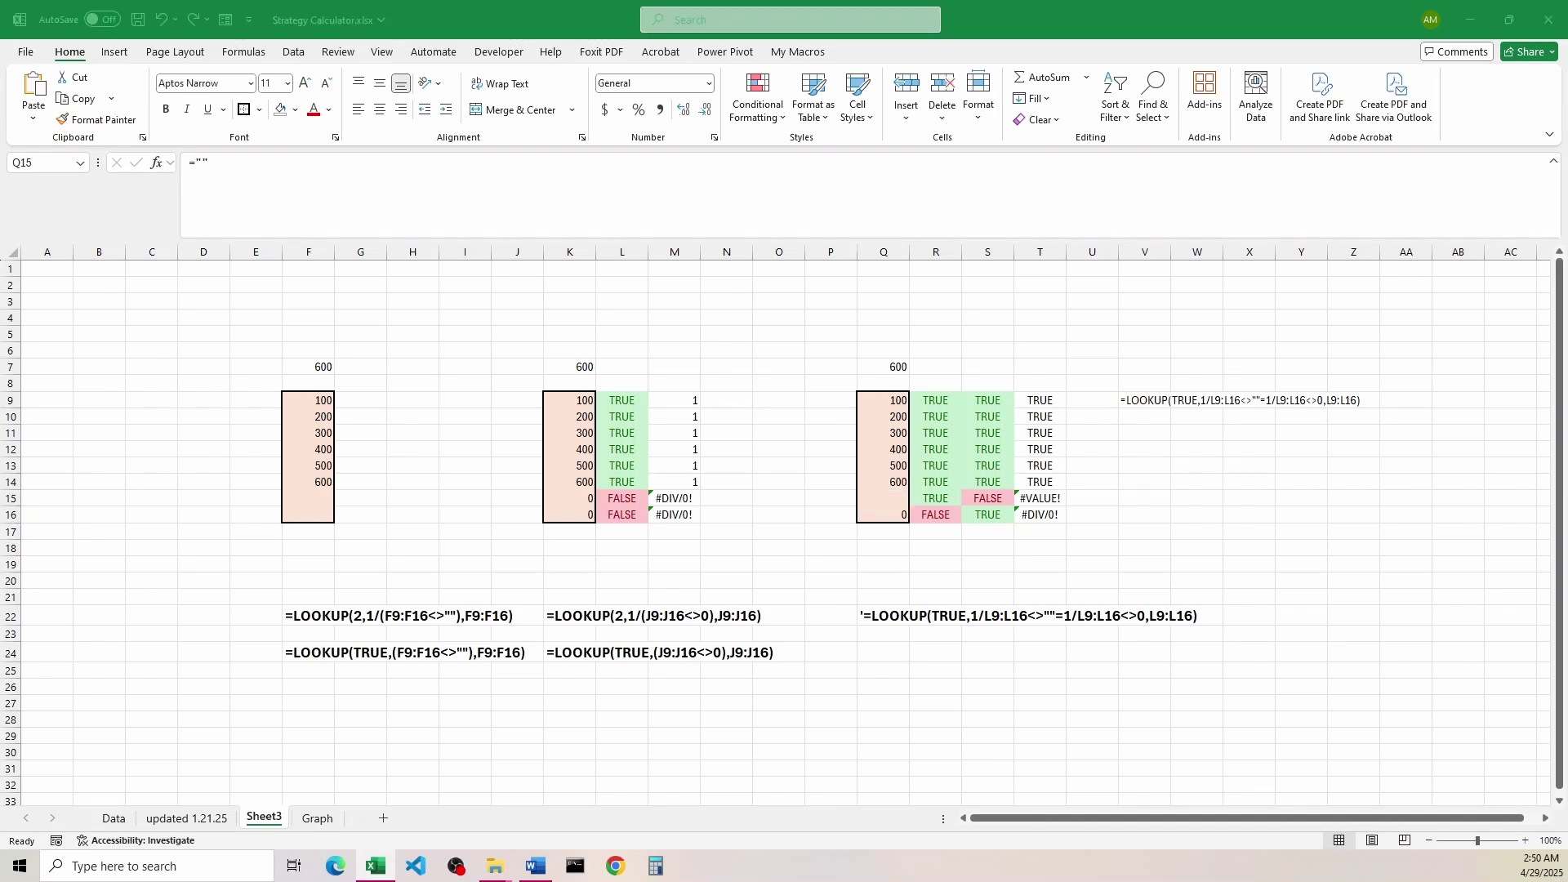
drag(0, 33, 0, 84)
click(898, 499)
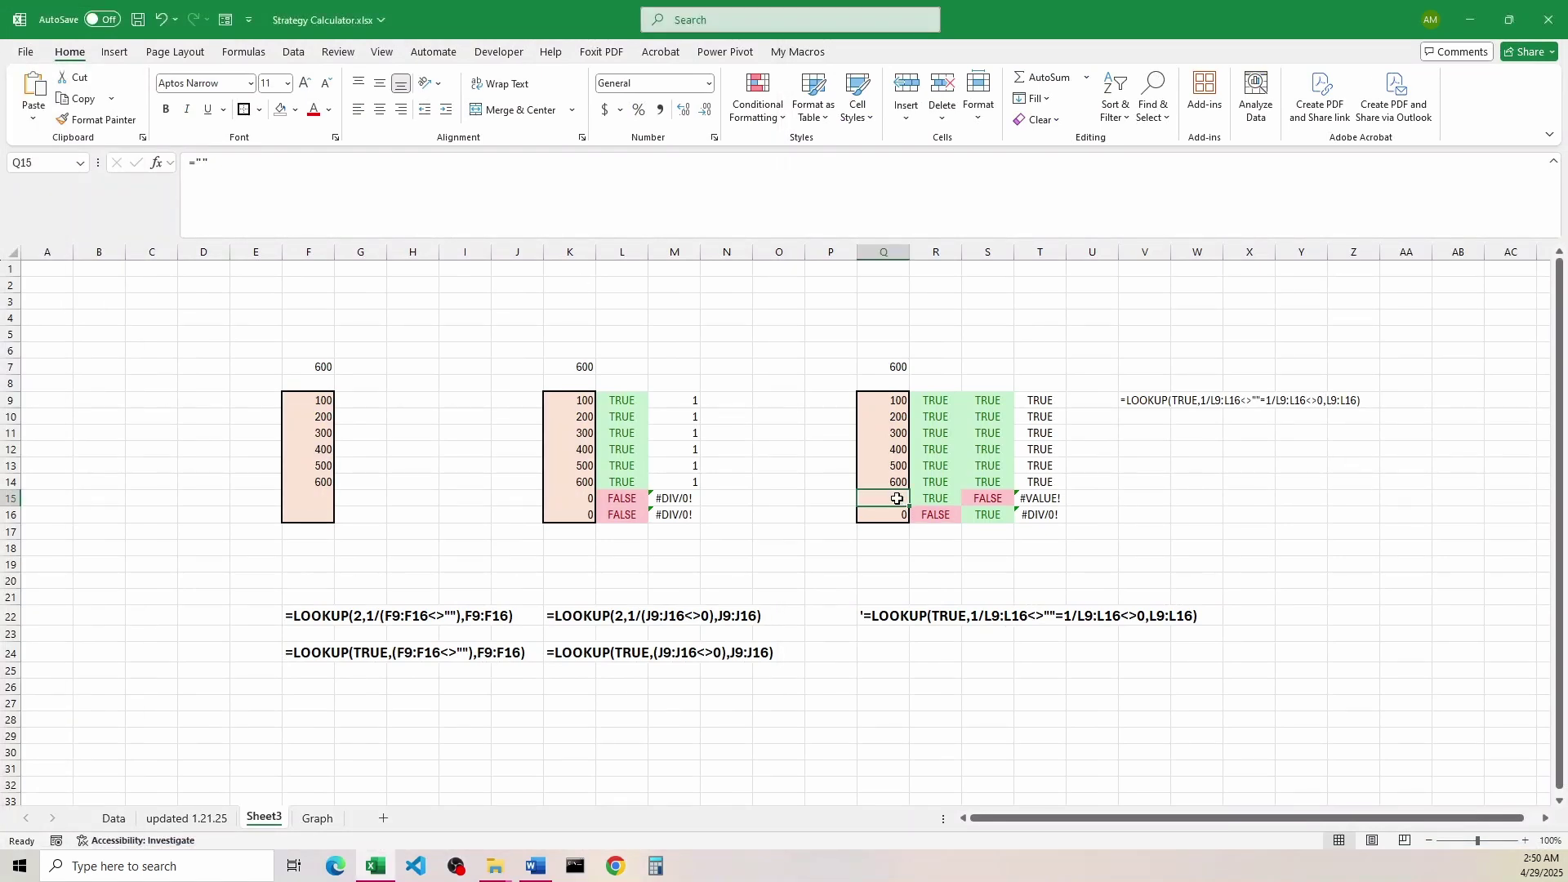
Step: Review the second list in K9:K16 and open K7's LOOKUP formula for inspection
drag(580, 400, 584, 516)
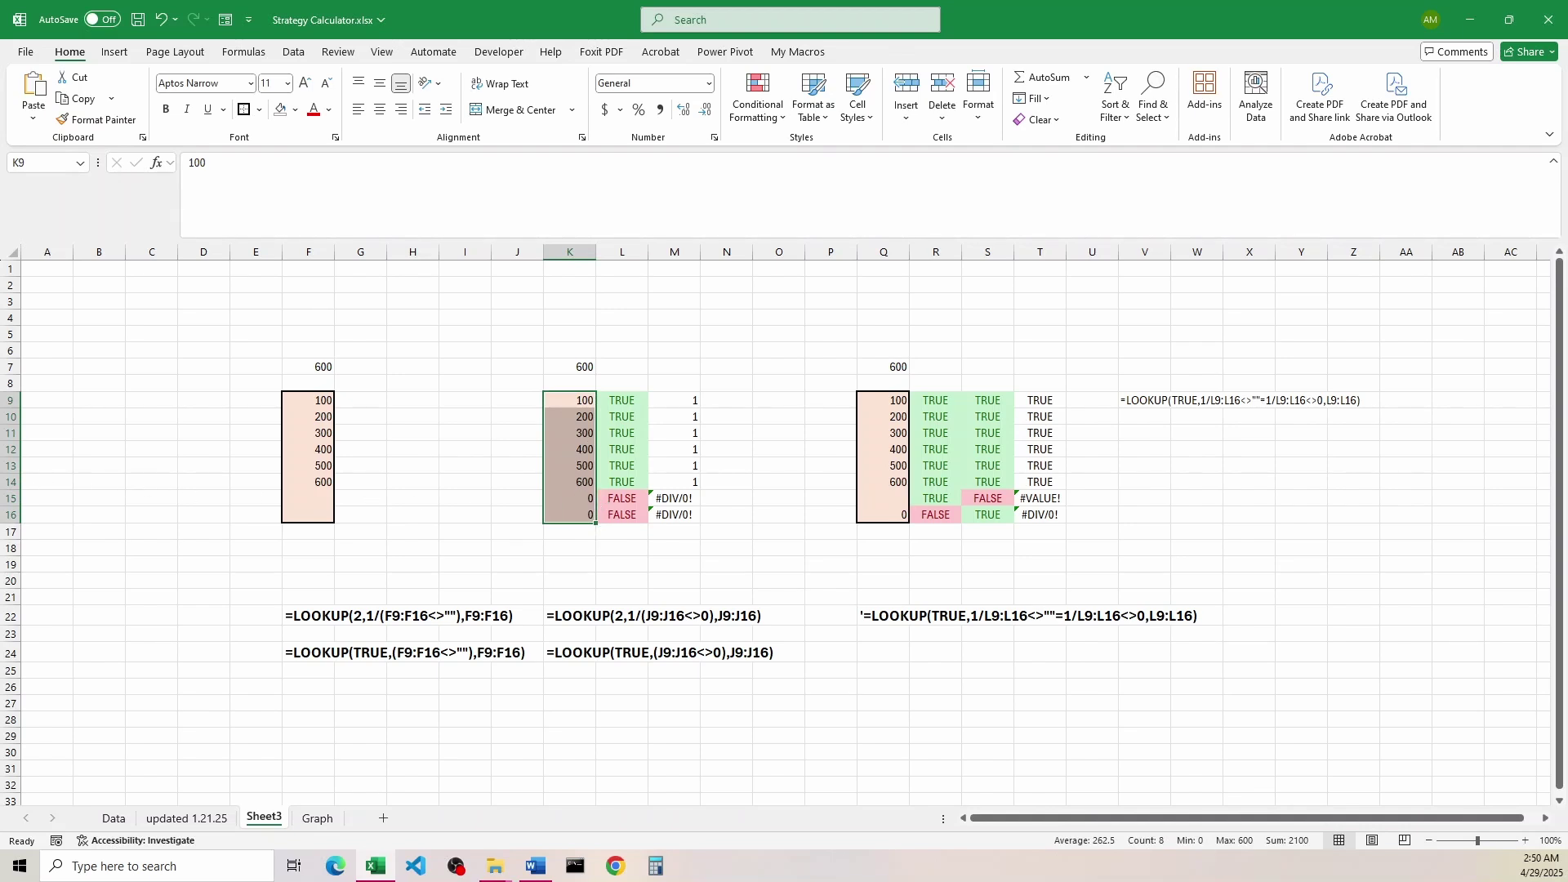
click(580, 366)
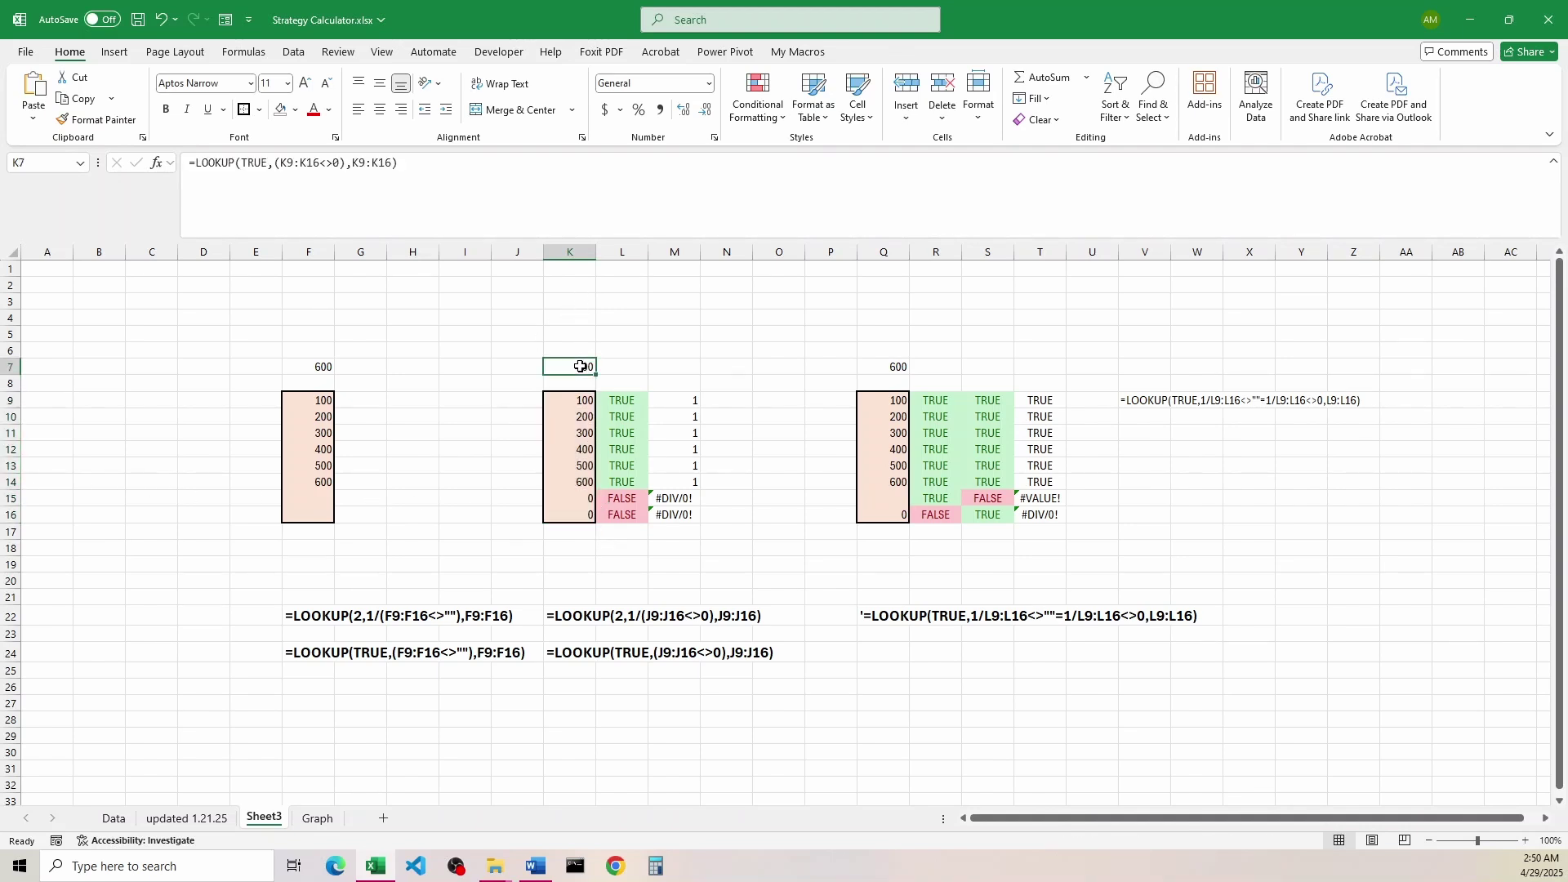
click(320, 163)
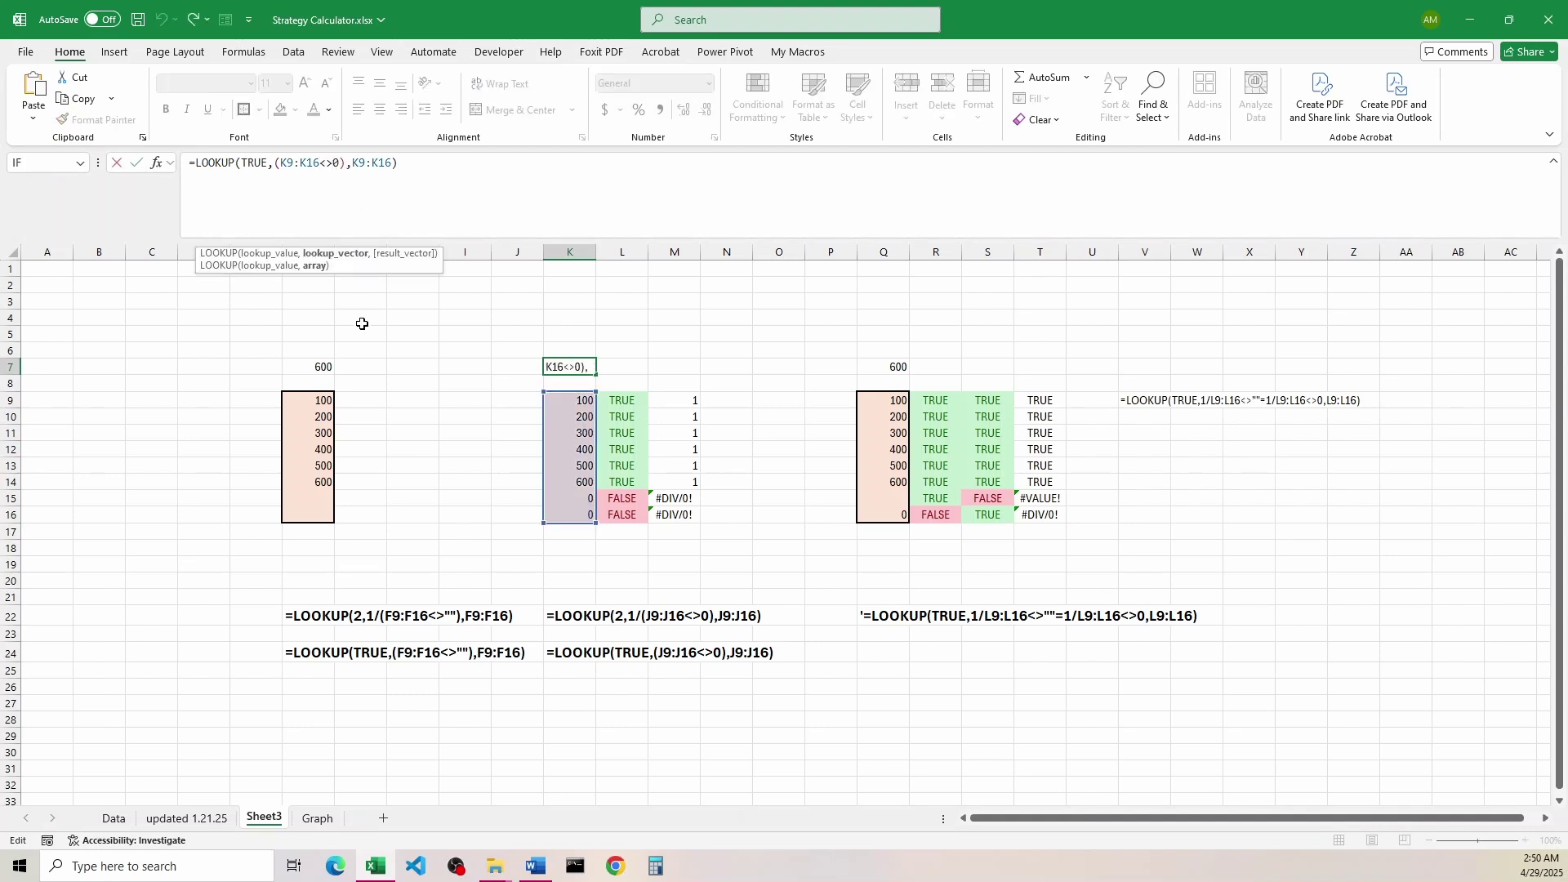